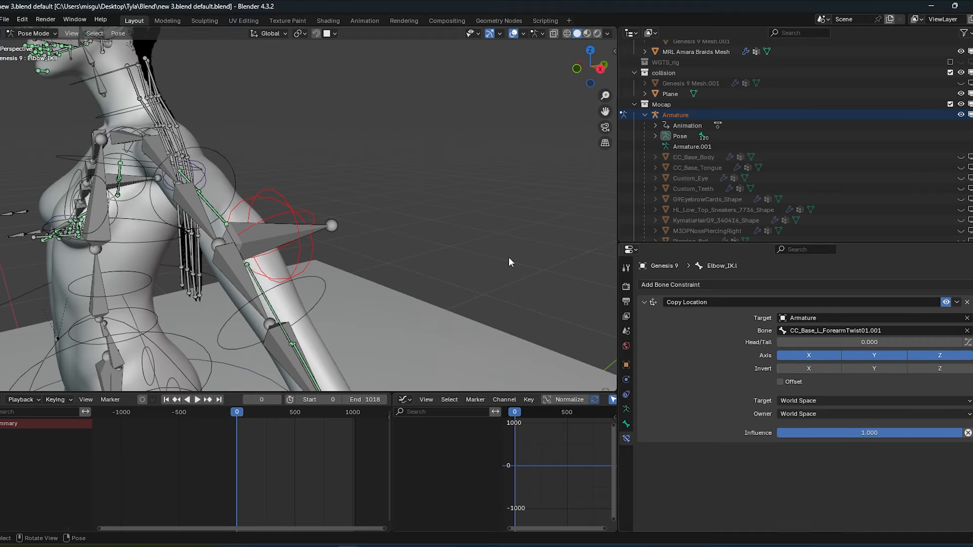
Replace the Copy Location constraint on Elbow_IK.l with a Child Of constraint targeting the Armature's CC_Base_L_ForearmTwist01.001 bone
{"action": "left_click_drag", "start_coordinate": [831, 341], "coordinate": [957, 341]}
{"action": "left_click", "coordinate": [956, 302]}
{"action": "left_click", "coordinate": [916, 317]}
{"action": "left_click", "coordinate": [862, 284]}
{"action": "left_click", "coordinate": [907, 332]}
{"action": "left_click", "coordinate": [967, 318]}
{"action": "left_click", "coordinate": [967, 330]}
{"action": "left_click", "coordinate": [303, 232]}
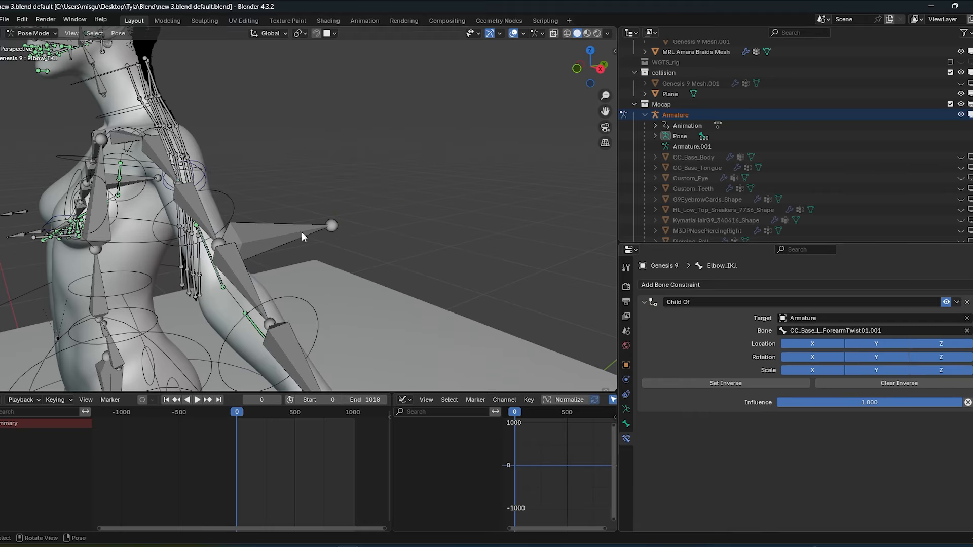
Add a Stretch To constraint to the CC_Base_L_Clavicle.001 bone, targeting the Armature's CC_Base_L_Upperarm bone
{"action": "left_click", "coordinate": [967, 330]}
{"action": "left_click", "coordinate": [282, 220]}
{"action": "left_click", "coordinate": [760, 285]}
{"action": "left_click", "coordinate": [897, 334]}
{"action": "left_click", "coordinate": [966, 330]}
{"action": "middle_click_drag", "start_coordinate": [355, 309], "coordinate": [464, 319]}
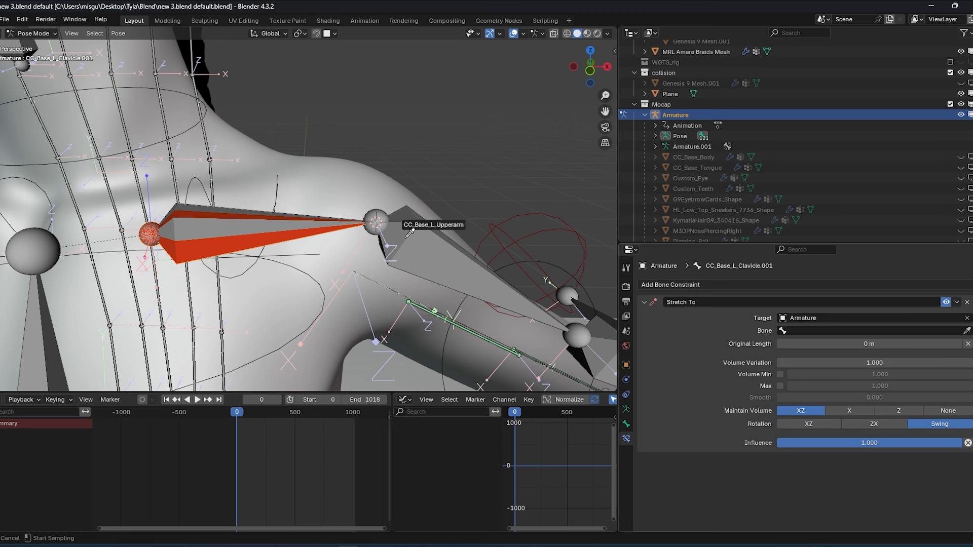
{"action": "left_click", "coordinate": [176, 400]}
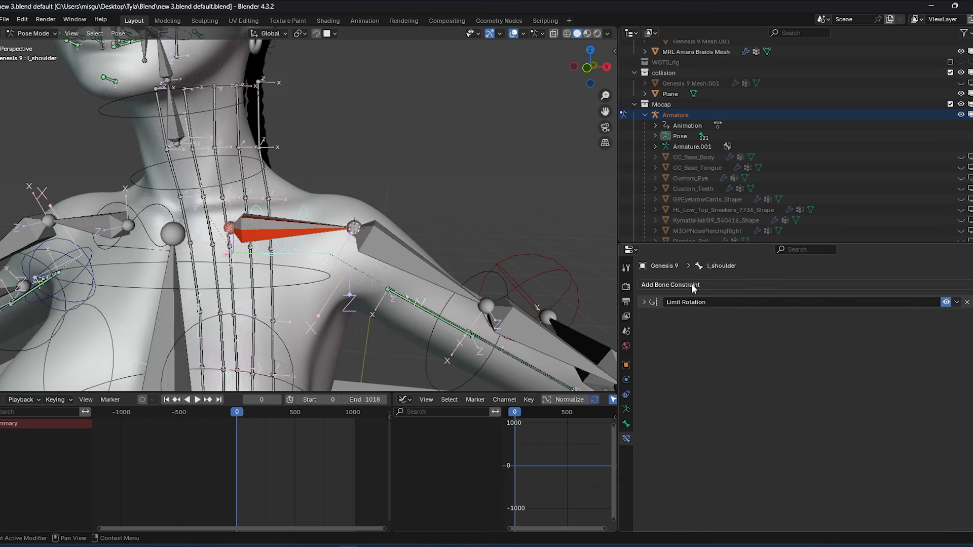
Add a Copy Rotation constraint to the l_shoulder bone, targeting the Armature's CC_Base_L_Clavicle.001 bone
{"action": "left_click", "coordinate": [670, 285]}
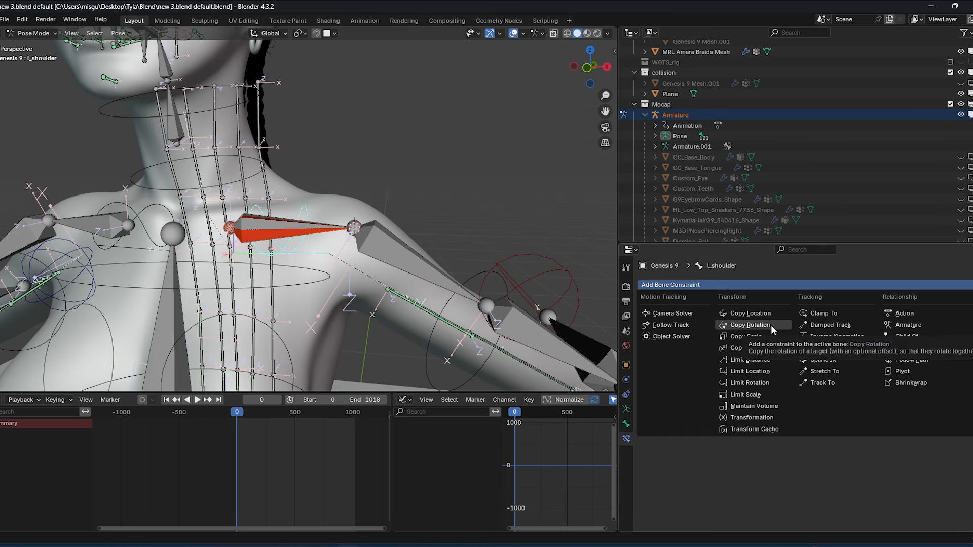
{"action": "left_click", "coordinate": [738, 386]}
{"action": "scroll", "coordinate": [217, 253], "scroll_direction": "up", "scroll_amount": 4}
{"action": "left_click", "coordinate": [967, 333]}
{"action": "left_click", "coordinate": [291, 212]}
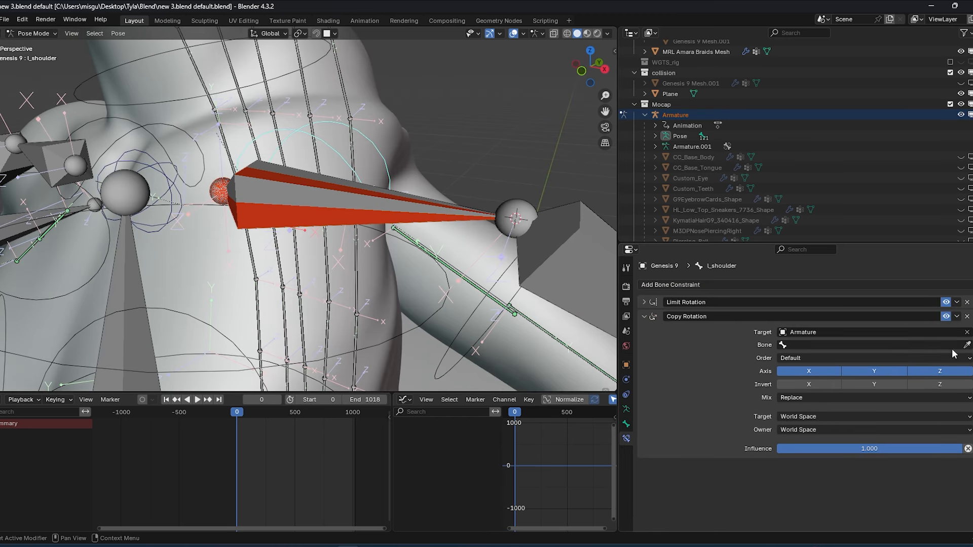
{"action": "left_click", "coordinate": [263, 219]}
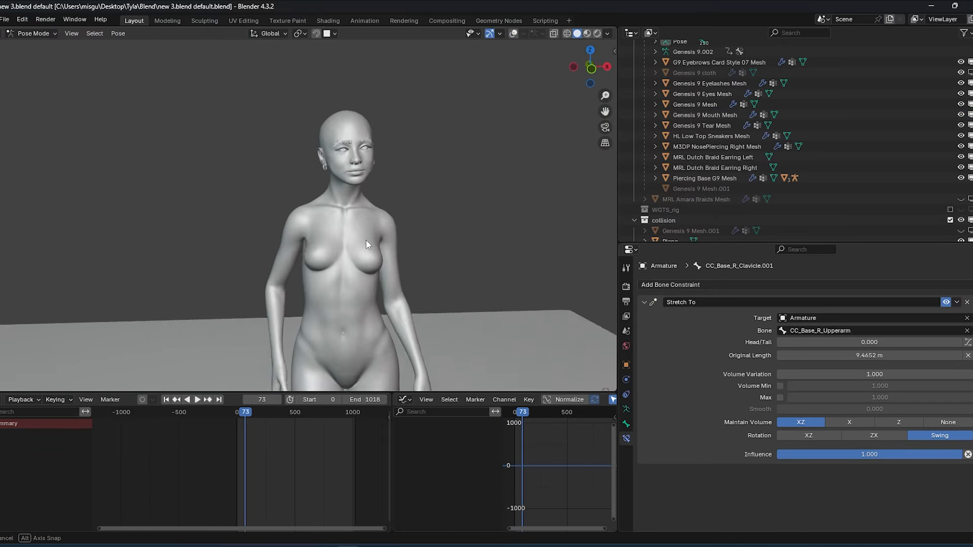
Play part of the animation and examine how the shoulders and raised arm deform
{"action": "middle_click_drag", "start_coordinate": [365, 240], "coordinate": [377, 293]}
{"action": "scroll", "coordinate": [378, 293], "scroll_direction": "down", "scroll_amount": 4}
{"action": "key", "text": "space"}
{"action": "key", "text": "space"}
{"action": "scroll", "coordinate": [304, 253], "scroll_direction": "up", "scroll_amount": 4}
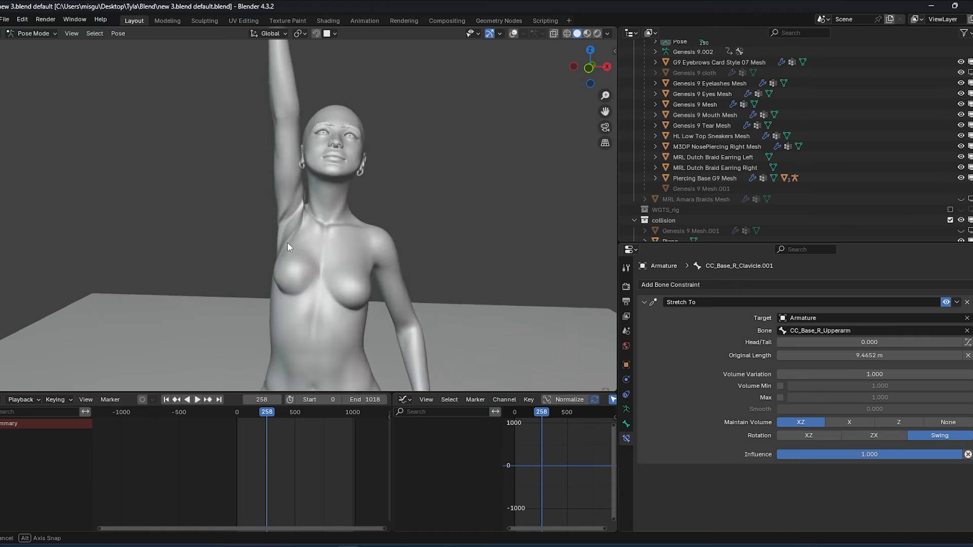
{"action": "middle_click_drag", "start_coordinate": [287, 242], "coordinate": [315, 248]}
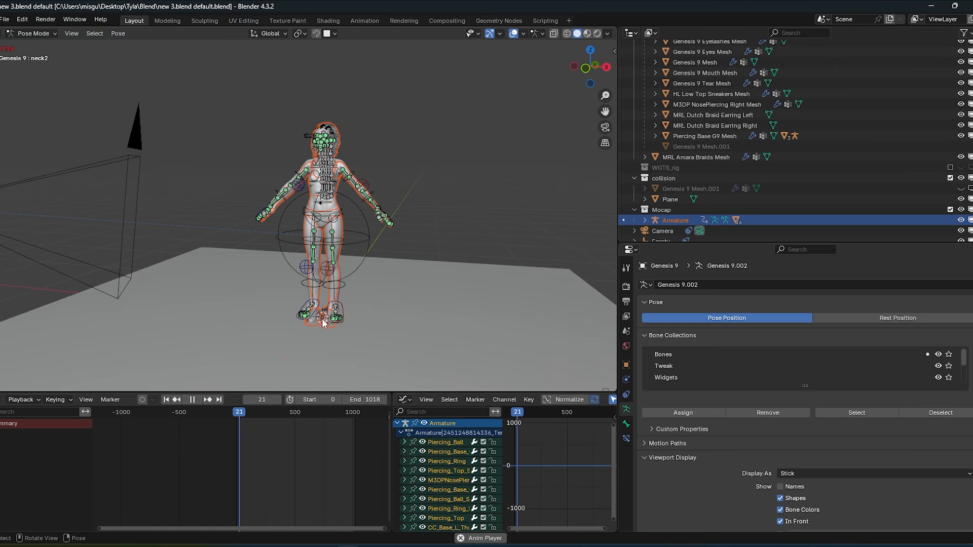
Hide the viewport overlays during playback and compare the motion of both characters from several angles
{"action": "middle_click_drag", "start_coordinate": [324, 323], "coordinate": [354, 327]}
{"action": "scroll", "coordinate": [362, 325], "scroll_direction": "up", "scroll_amount": 1}
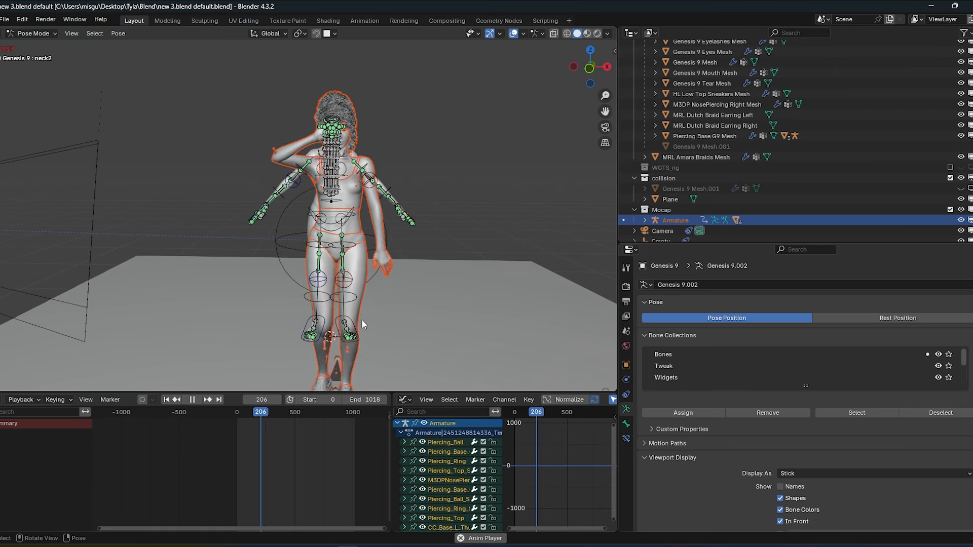
{"action": "scroll", "coordinate": [400, 302], "scroll_direction": "down", "scroll_amount": 1}
{"action": "left_click", "coordinate": [514, 32]}
{"action": "middle_click_drag", "start_coordinate": [424, 274], "coordinate": [394, 266]}
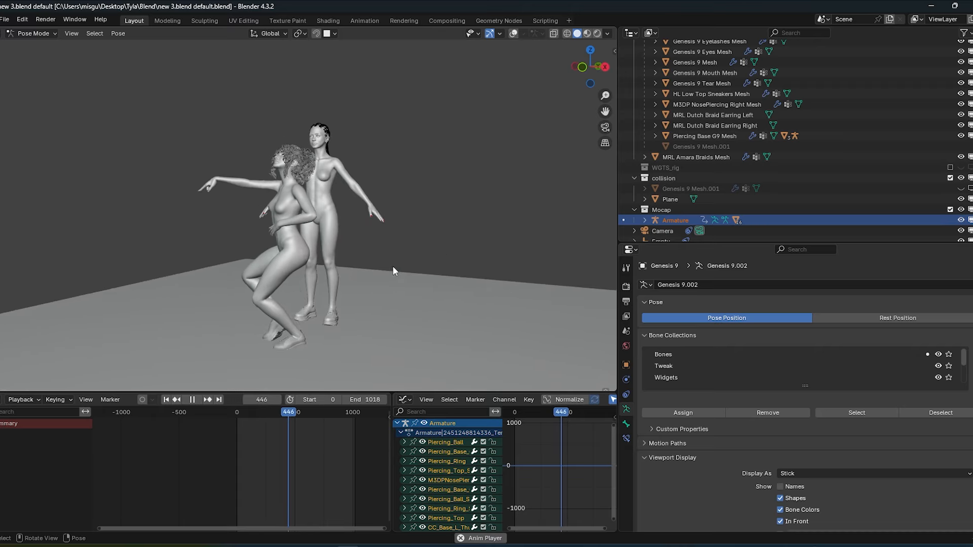
{"action": "middle_click_drag", "start_coordinate": [387, 266], "coordinate": [364, 299]}
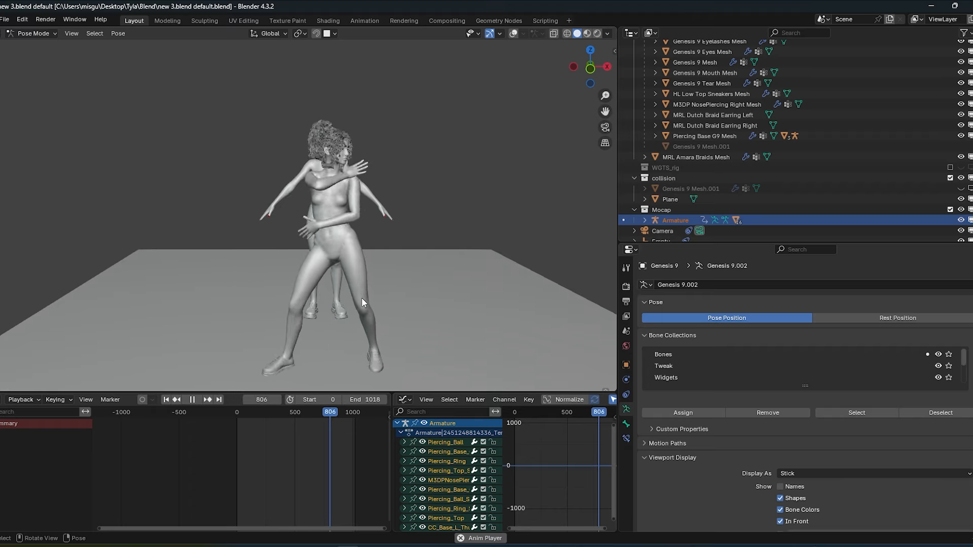
{"action": "middle_click_drag", "start_coordinate": [361, 303], "coordinate": [344, 299]}
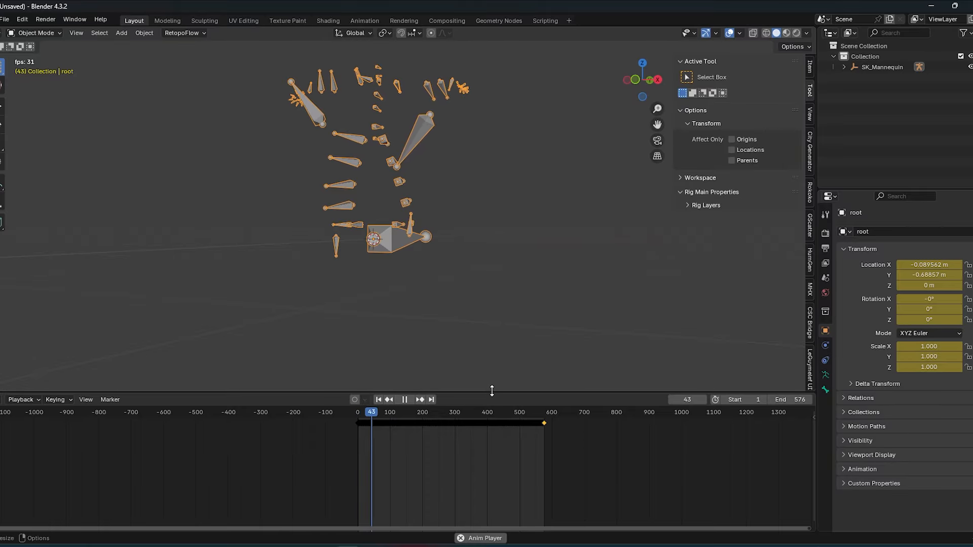
Enlarge the 3D viewport above the timeline and examine the playing SK_Mannequin armature up close
{"action": "left_click_drag", "start_coordinate": [490, 394], "coordinate": [492, 462]}
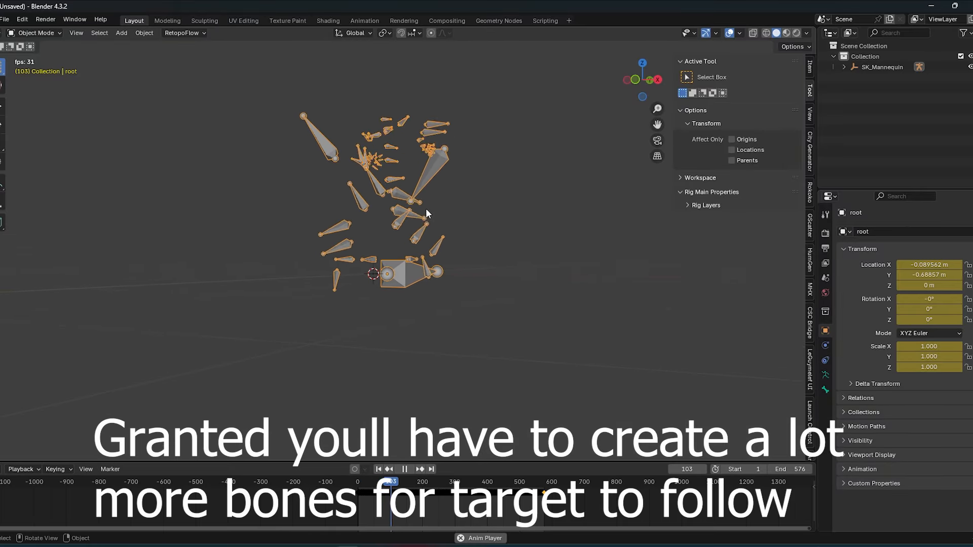
{"action": "key", "text": "grave"}
{"action": "left_click", "coordinate": [486, 245]}
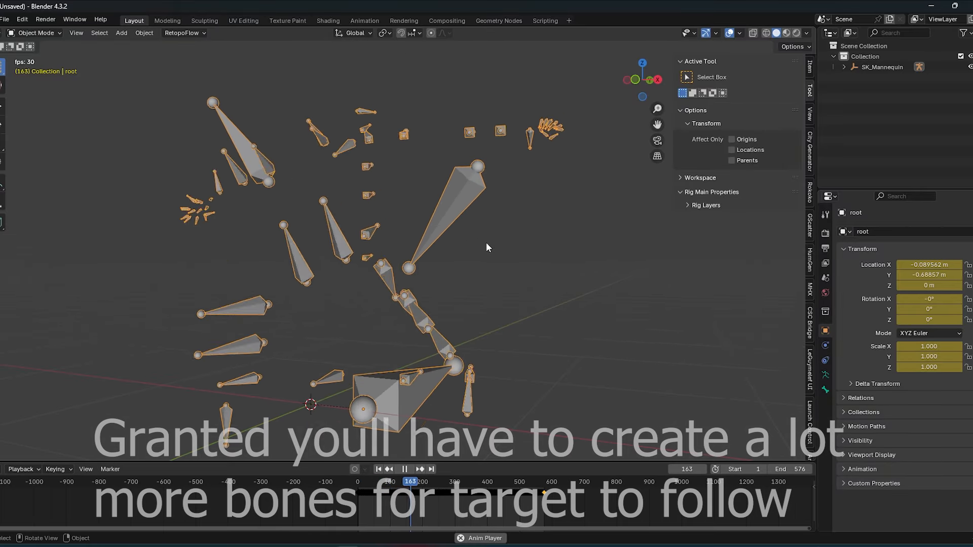
{"action": "middle_click_drag", "start_coordinate": [486, 244], "coordinate": [369, 271]}
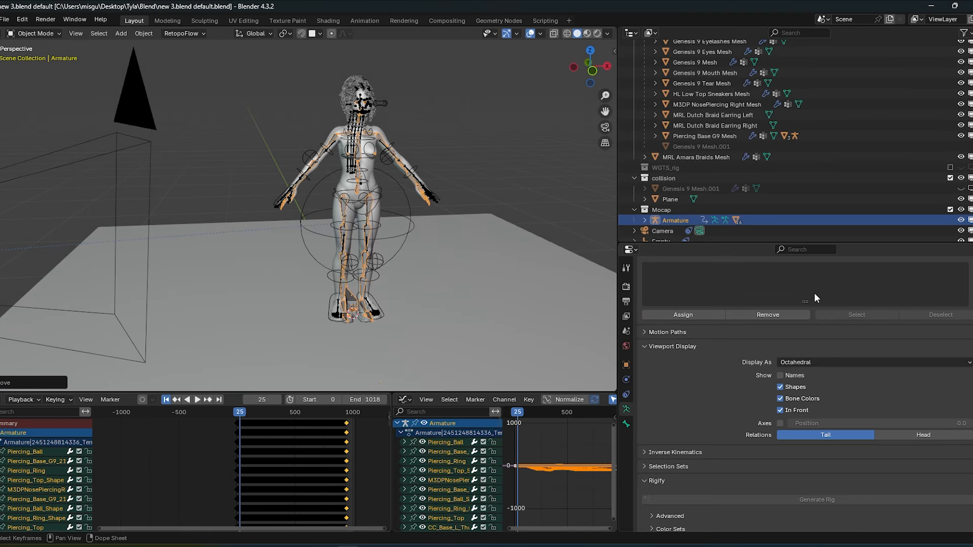
Switch the mocap Armature from Pose Position to Rest Position
{"action": "scroll", "coordinate": [814, 294], "scroll_direction": "up", "scroll_amount": 5}
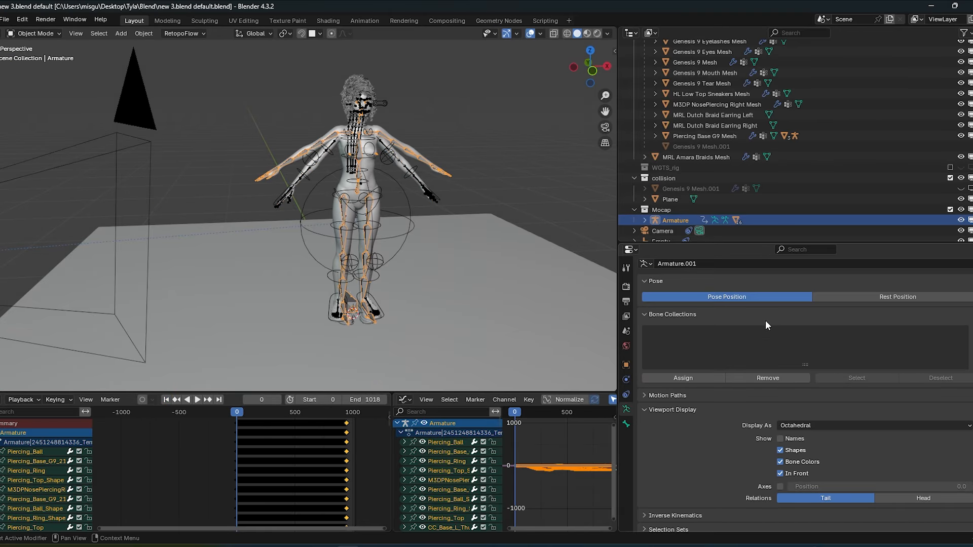
{"action": "left_click", "coordinate": [842, 294]}
{"action": "middle_click_drag", "start_coordinate": [507, 276], "coordinate": [484, 208]}
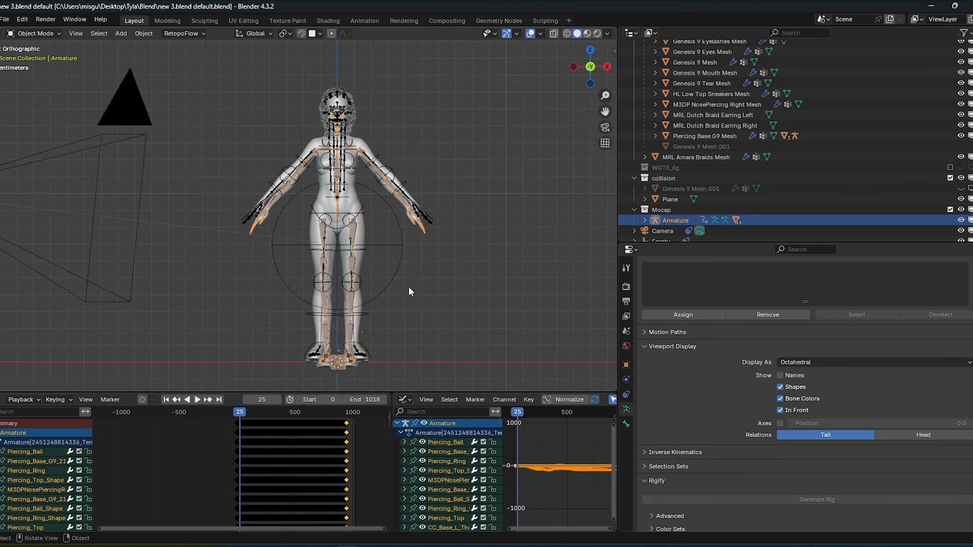
Move the mocap Armature along the Z axis so its feet line up with the Genesis 9 feet
{"action": "middle_click_drag", "start_coordinate": [408, 287], "coordinate": [401, 213], "text": "shift"}
{"action": "scroll", "coordinate": [402, 217], "scroll_direction": "up", "scroll_amount": 8}
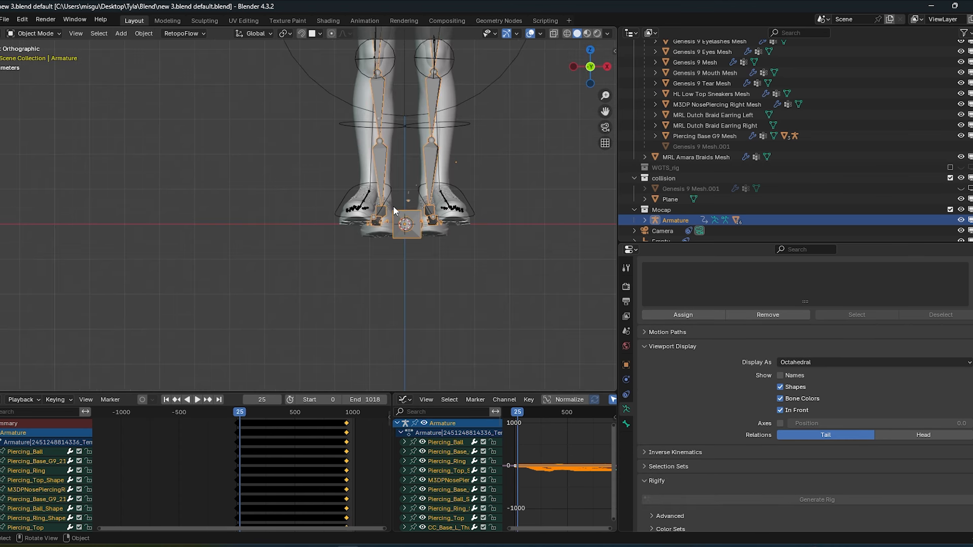
{"action": "key", "text": "g"}
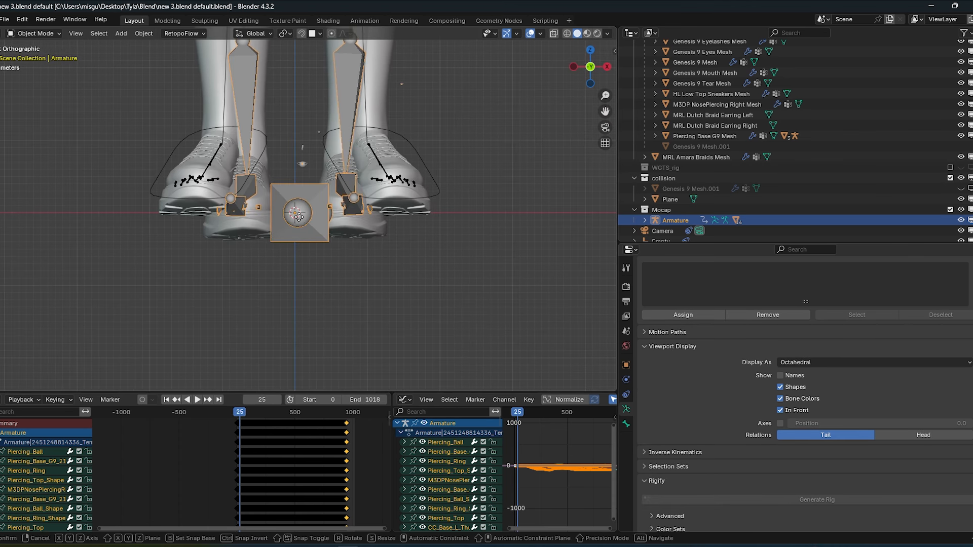
{"action": "key", "text": "z"}
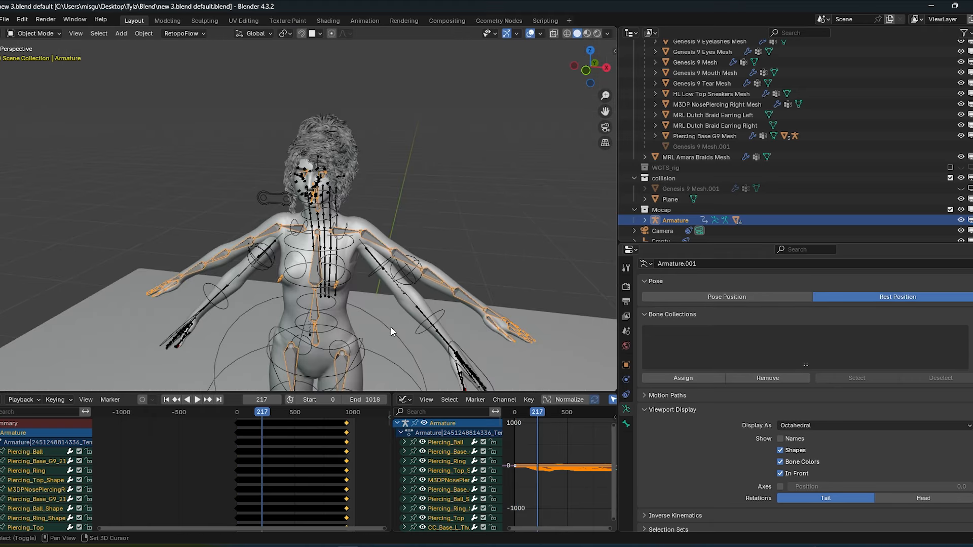
Hide the Armature's CC_Base_BoneRoot bone in Edit Mode and return to Object Mode
{"action": "middle_click_drag", "start_coordinate": [390, 326], "coordinate": [393, 81]}
{"action": "left_click", "coordinate": [320, 271]}
{"action": "middle_click_drag", "start_coordinate": [319, 261], "coordinate": [333, 270]}
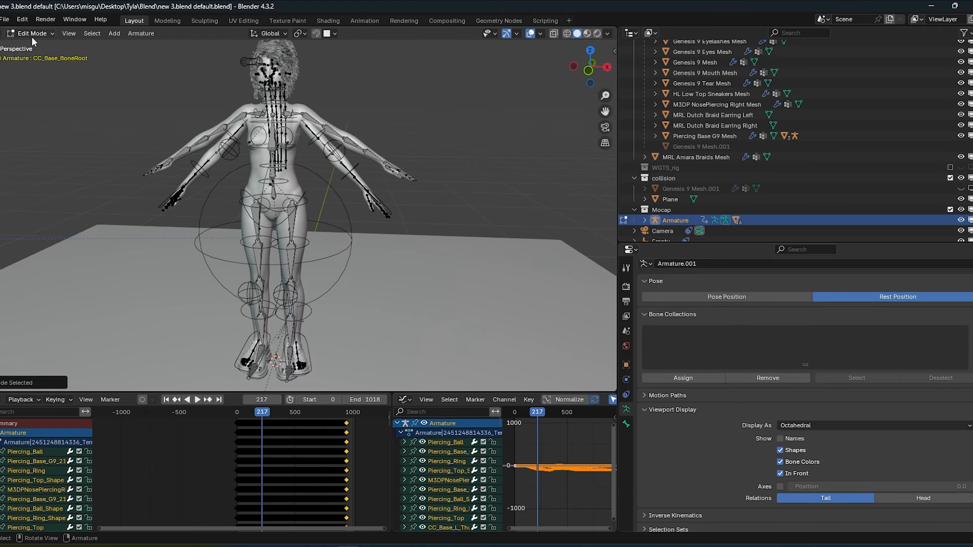
{"action": "left_click", "coordinate": [32, 35]}
{"action": "left_click", "coordinate": [31, 43]}
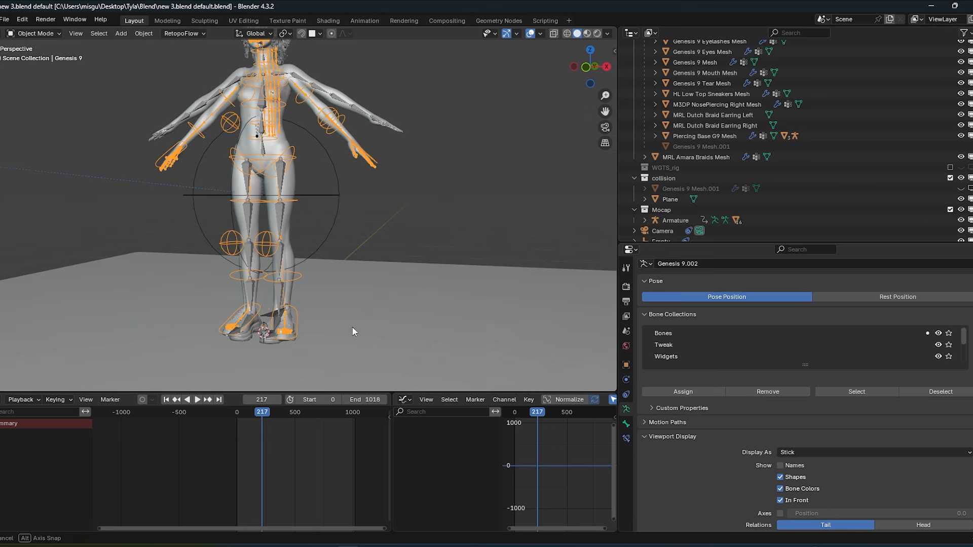
Select the Genesis 9 rig together with the mocap Armature and switch both to Pose Mode
{"action": "middle_click_drag", "start_coordinate": [353, 332], "coordinate": [334, 238], "text": "alt"}
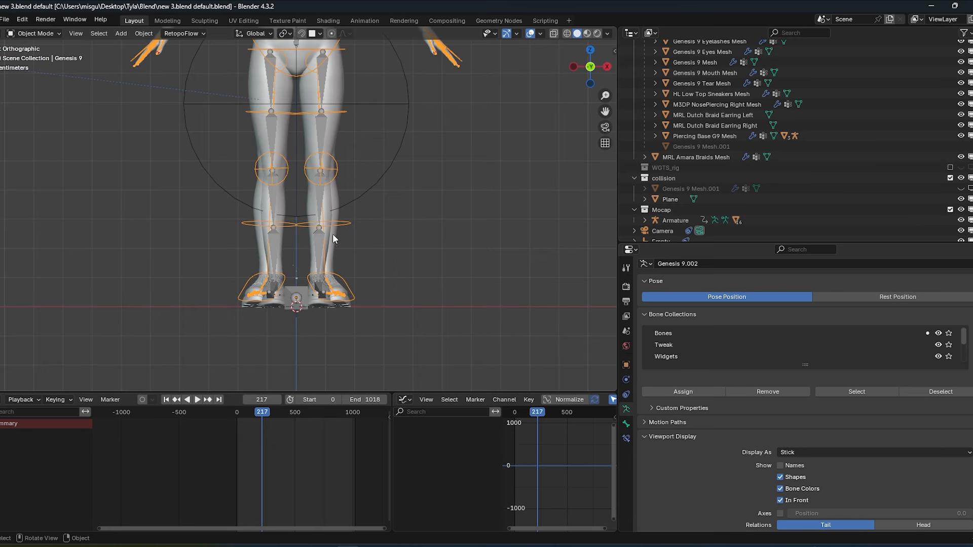
{"action": "left_click", "coordinate": [296, 241]}
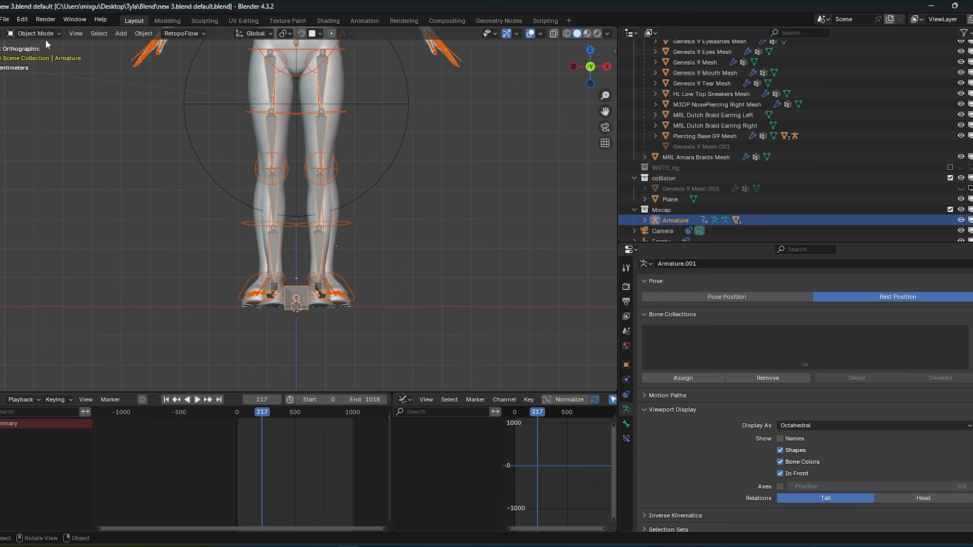
{"action": "left_click", "coordinate": [37, 68]}
{"action": "middle_click_drag", "start_coordinate": [355, 253], "coordinate": [324, 272]}
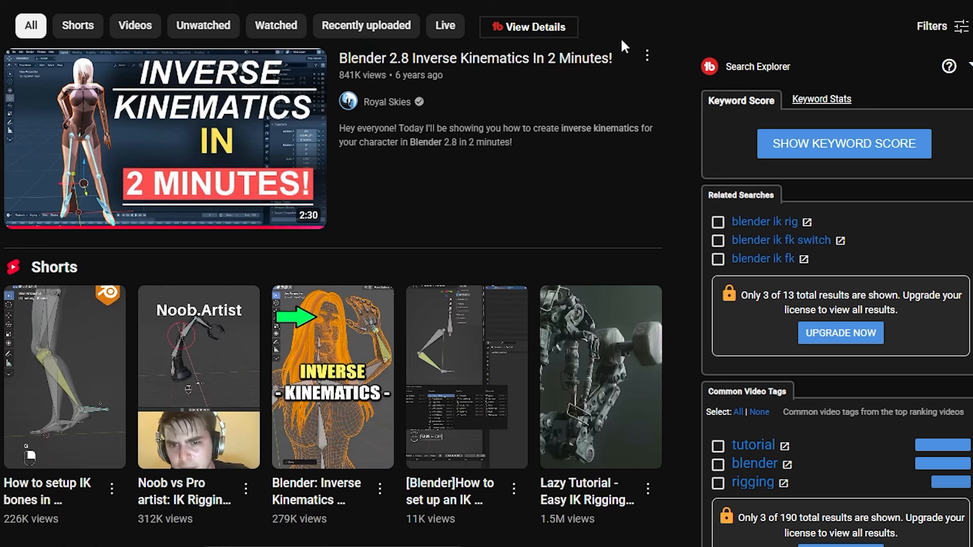
Switch to YouTube and look through the search results for Blender inverse kinematics tutorials
{"action": "mouse_move", "coordinate": [195, 124]}
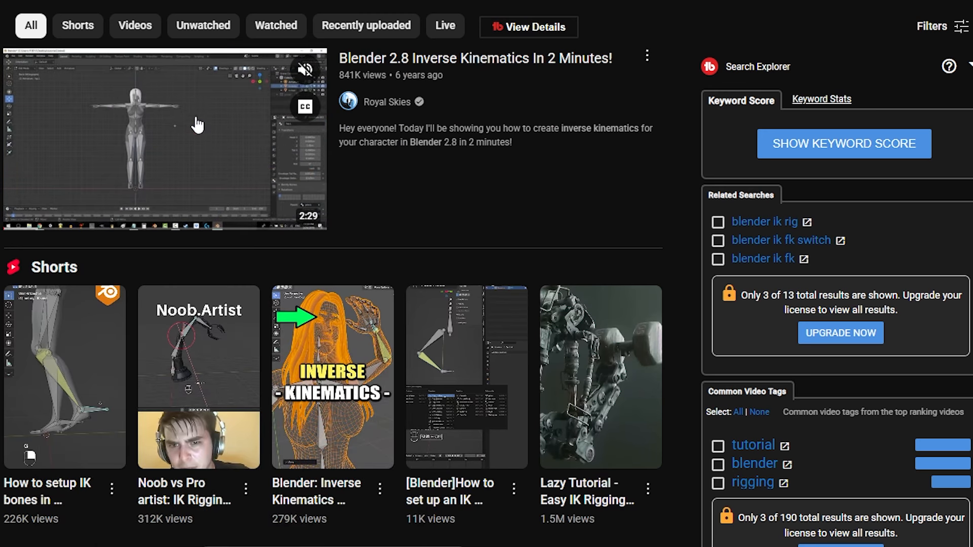
{"action": "scroll", "coordinate": [205, 177], "scroll_direction": "down", "scroll_amount": 8}
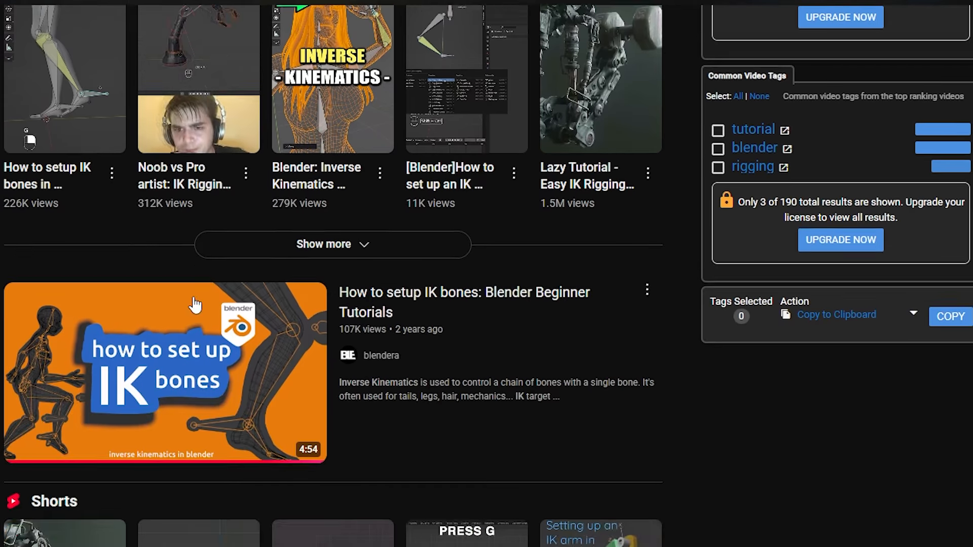
{"action": "scroll", "coordinate": [156, 292], "scroll_direction": "up", "scroll_amount": 8}
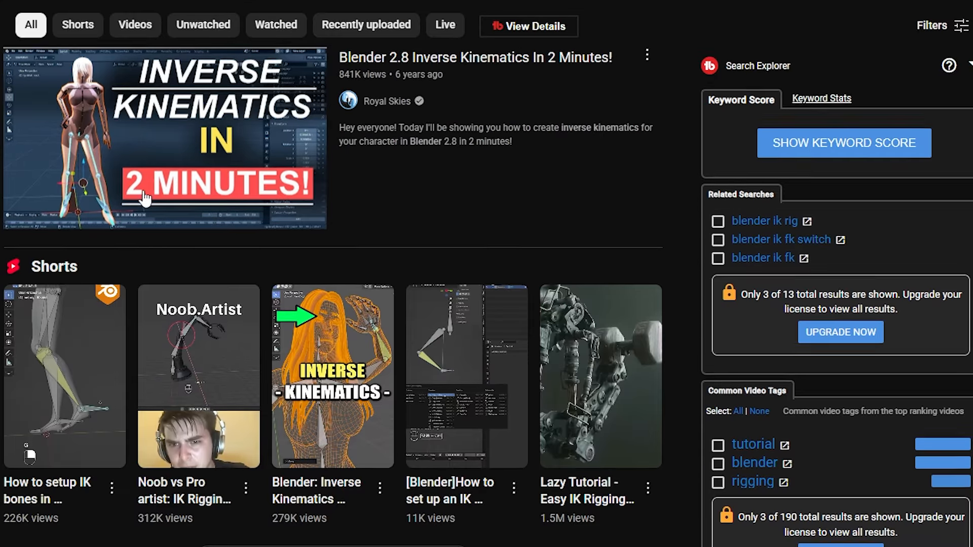
{"action": "scroll", "coordinate": [156, 291], "scroll_direction": "down", "scroll_amount": 5}
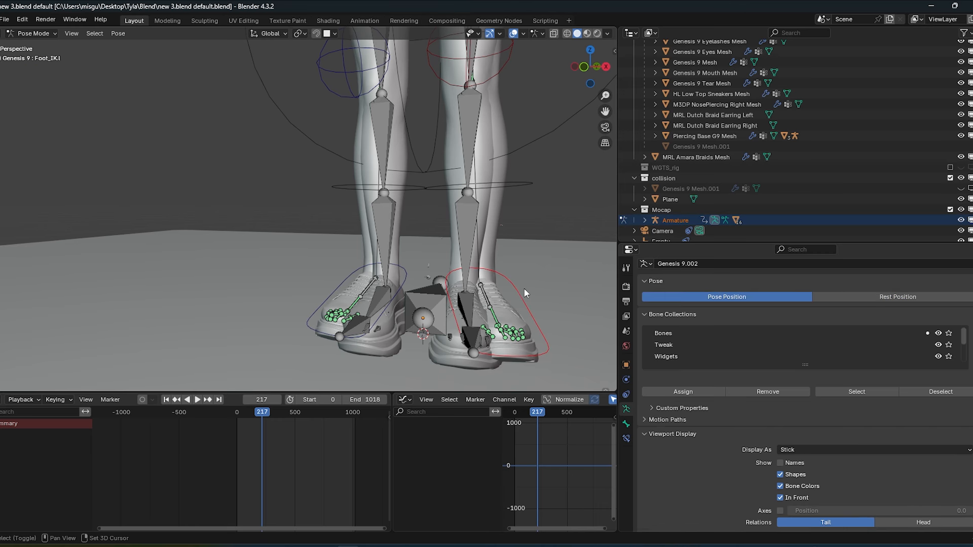
Add a Copy Location constraint to the Foot_IK.l bone, targeting the Armature's CC_Base_L_Foot bone
{"action": "middle_click_drag", "start_coordinate": [524, 288], "coordinate": [473, 239], "text": "shift"}
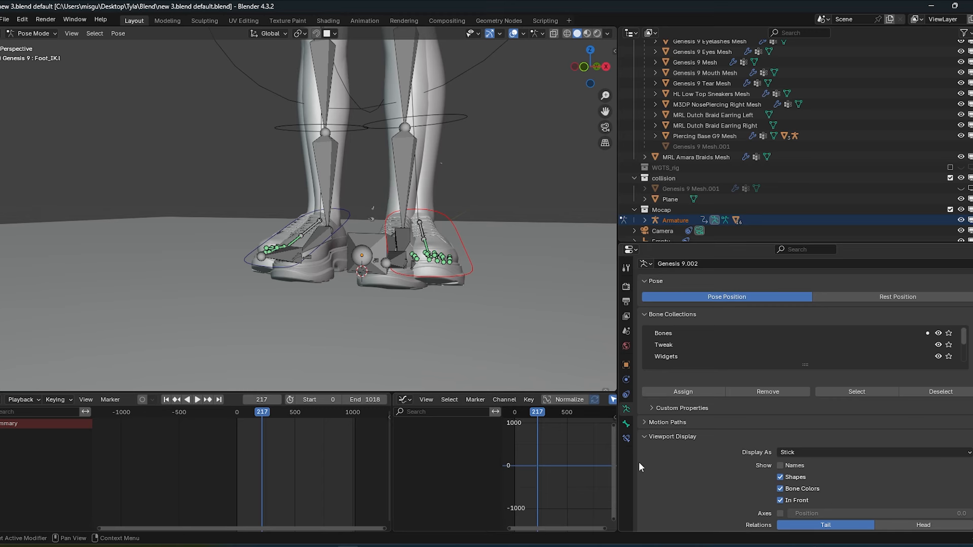
{"action": "left_click", "coordinate": [626, 438]}
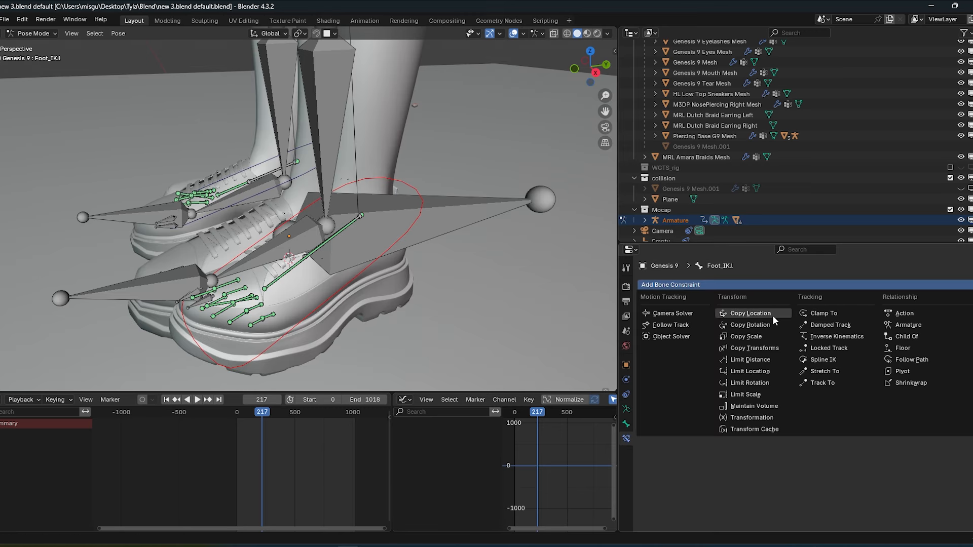
{"action": "left_click", "coordinate": [749, 313]}
{"action": "middle_click_drag", "start_coordinate": [456, 299], "coordinate": [486, 276]}
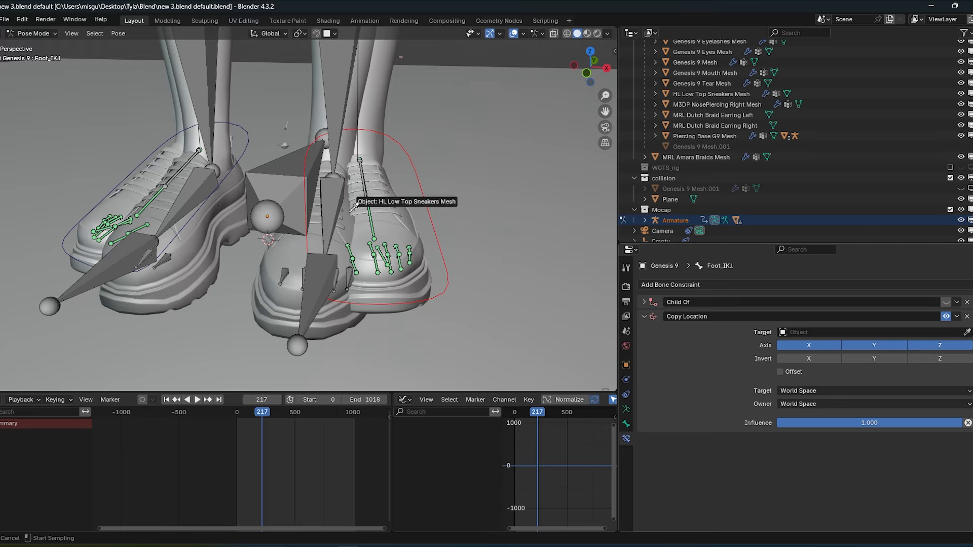
{"action": "left_click", "coordinate": [335, 196]}
{"action": "middle_click_drag", "start_coordinate": [335, 197], "coordinate": [421, 243]}
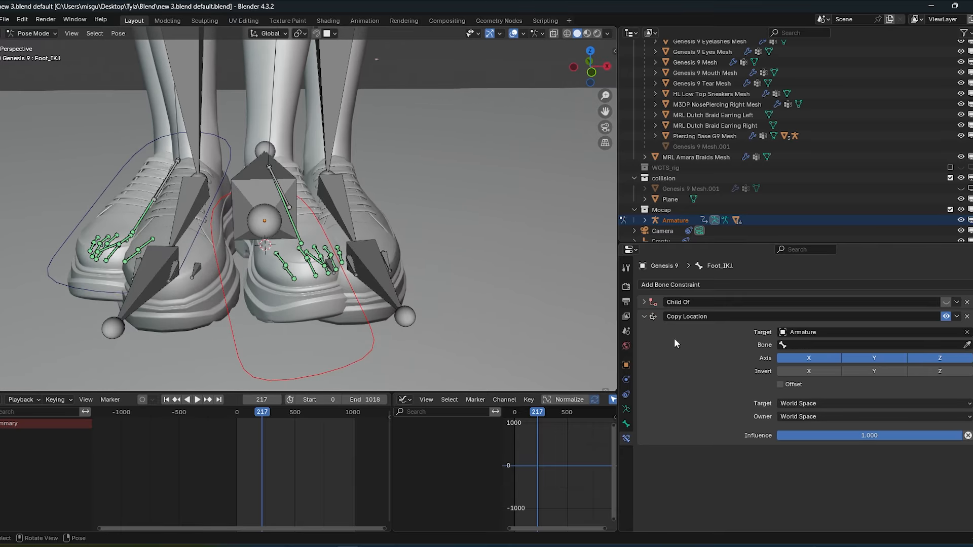
{"action": "left_click", "coordinate": [342, 201]}
{"action": "middle_click_drag", "start_coordinate": [342, 201], "coordinate": [443, 235]}
Rotate the Foot_IK.l control about the Z axis to line it up with the mocap foot
{"action": "key", "text": "r"}
{"action": "key", "text": "z"}
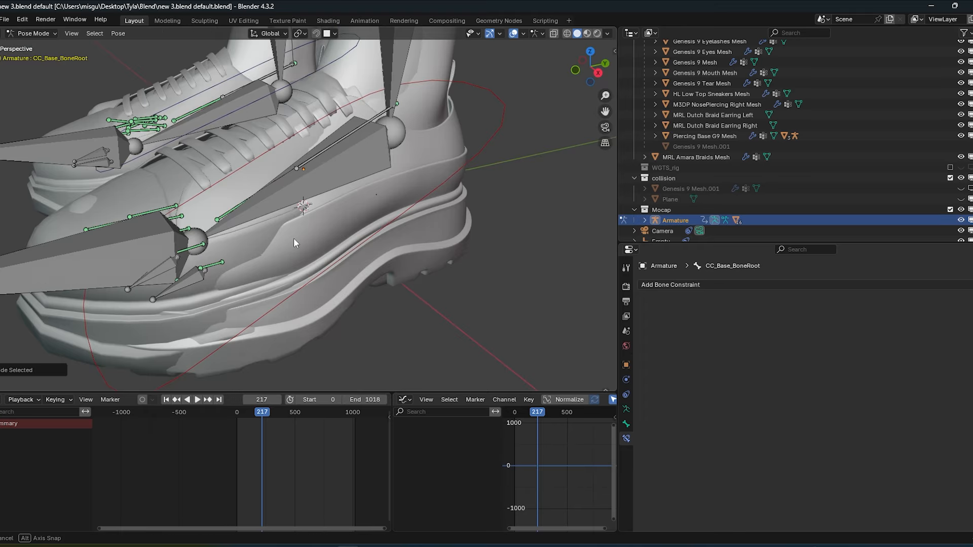
{"action": "middle_click_drag", "start_coordinate": [293, 238], "coordinate": [376, 228]}
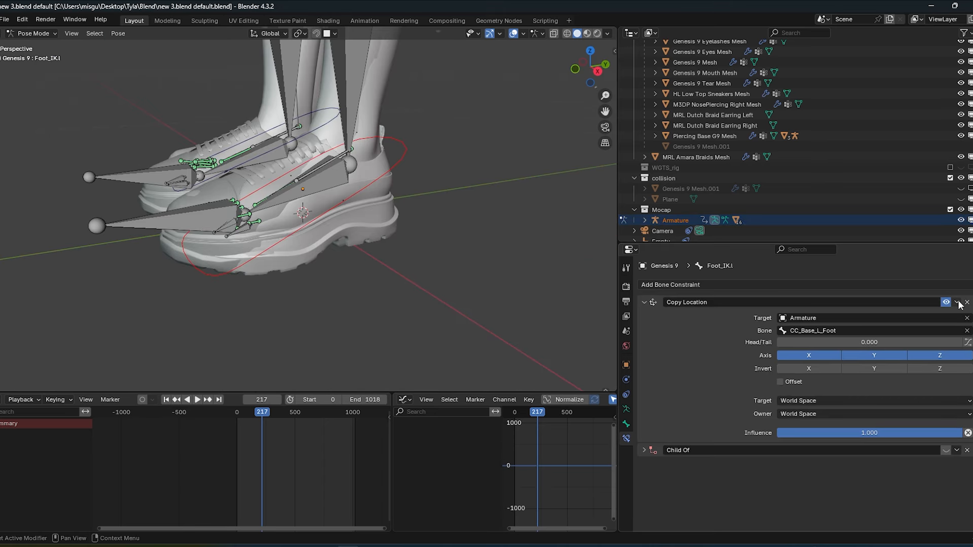
Replace the constraints on Foot_IK.l with a Child Of constraint targeting the Armature's CC_Base_L_Foot bone, and set its inverse
{"action": "left_click", "coordinate": [957, 303]}
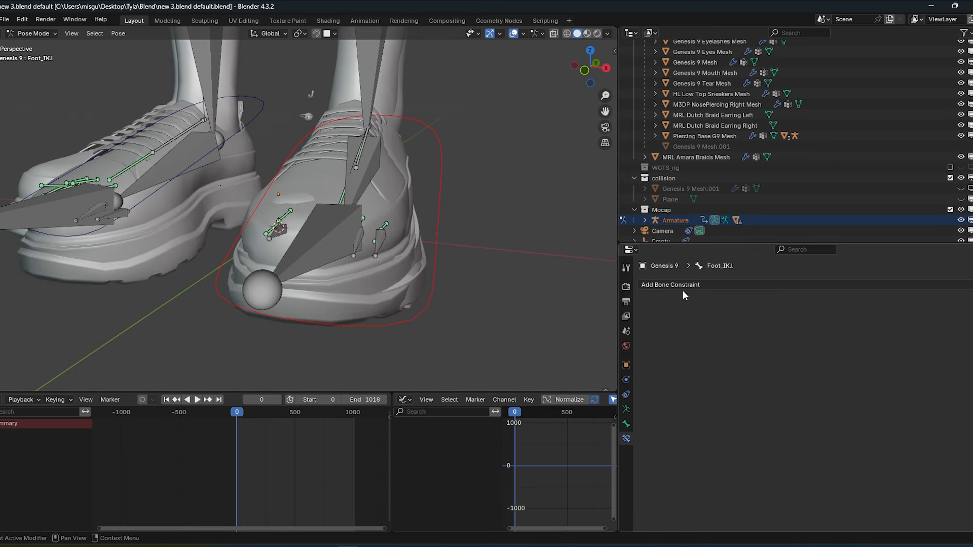
{"action": "left_click", "coordinate": [685, 284]}
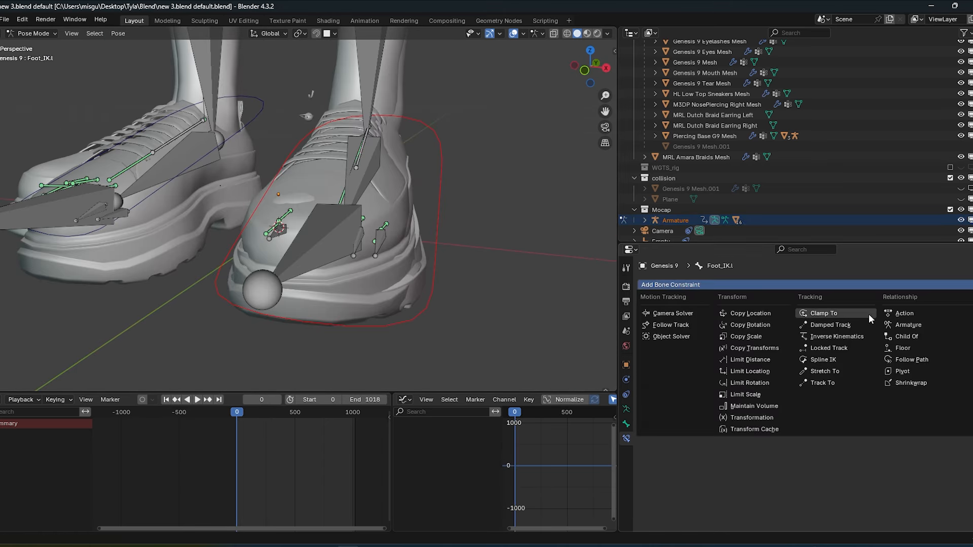
{"action": "left_click", "coordinate": [904, 336]}
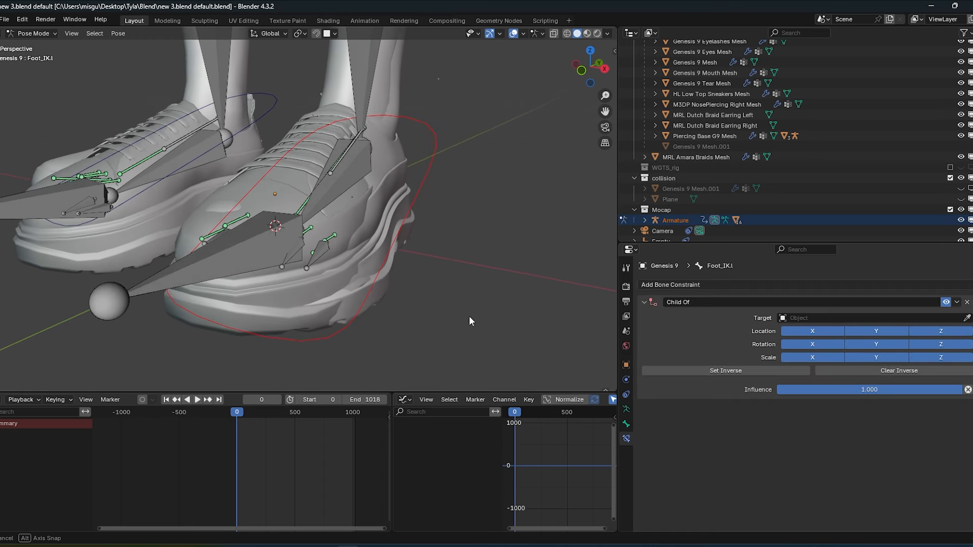
{"action": "middle_click_drag", "start_coordinate": [469, 316], "coordinate": [460, 320]}
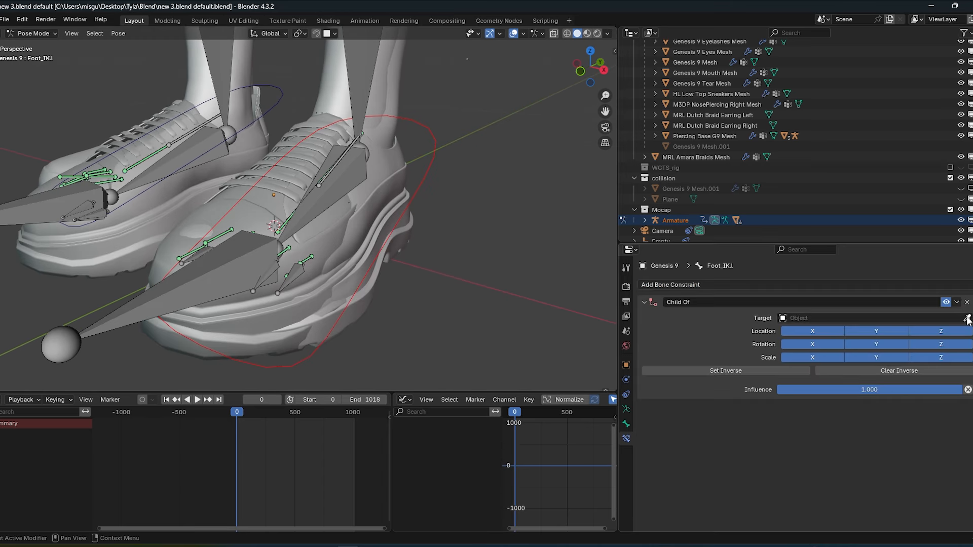
{"action": "left_click", "coordinate": [320, 187]}
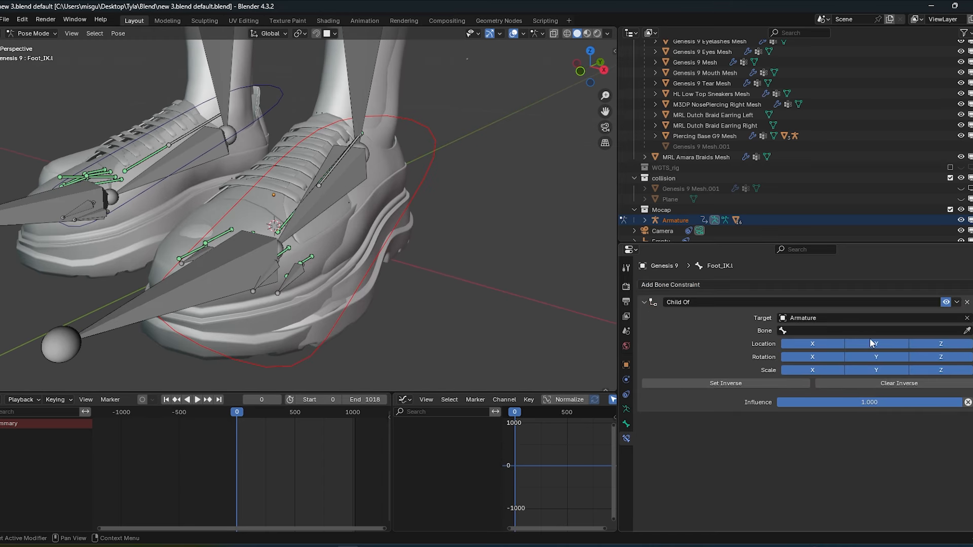
{"action": "left_click", "coordinate": [322, 201]}
{"action": "left_click", "coordinate": [747, 380]}
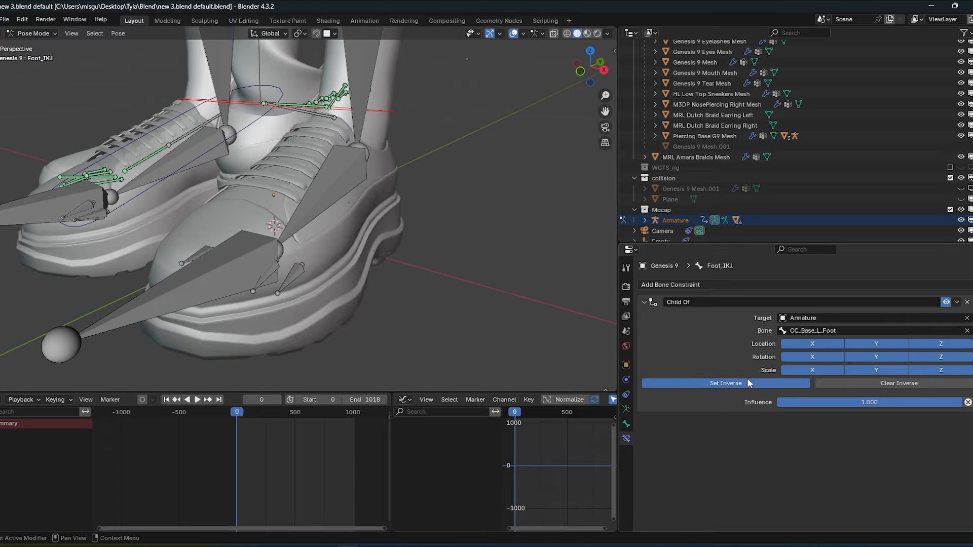
Select the Foot_IK.r control and move the mocap Armature along the Z axis to about 0.03 m
{"action": "scroll", "coordinate": [349, 333], "scroll_direction": "down", "scroll_amount": 3}
{"action": "middle_click_drag", "start_coordinate": [289, 289], "coordinate": [352, 299]}
{"action": "left_click", "coordinate": [305, 239]}
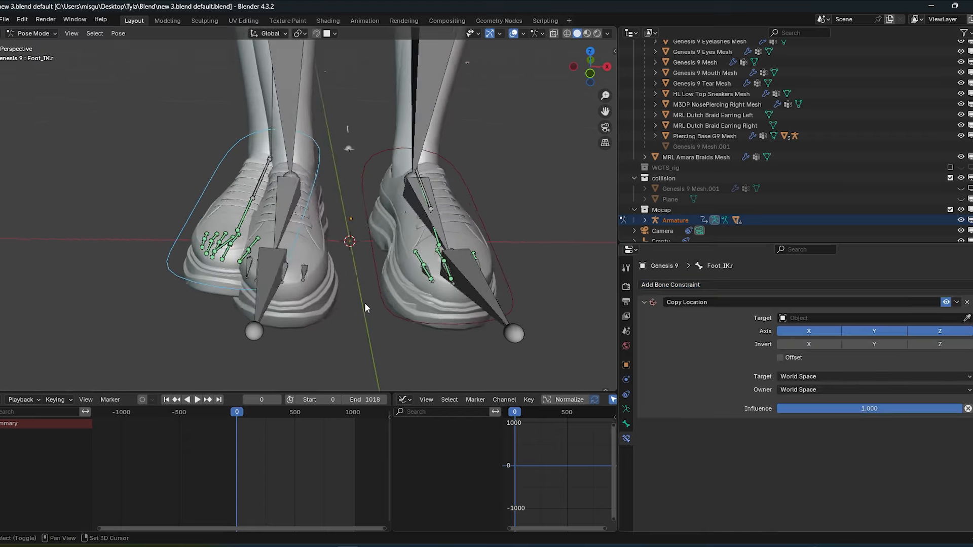
{"action": "scroll", "coordinate": [364, 303], "scroll_direction": "up", "scroll_amount": 3}
{"action": "key", "text": "g"}
{"action": "key", "text": "z"}
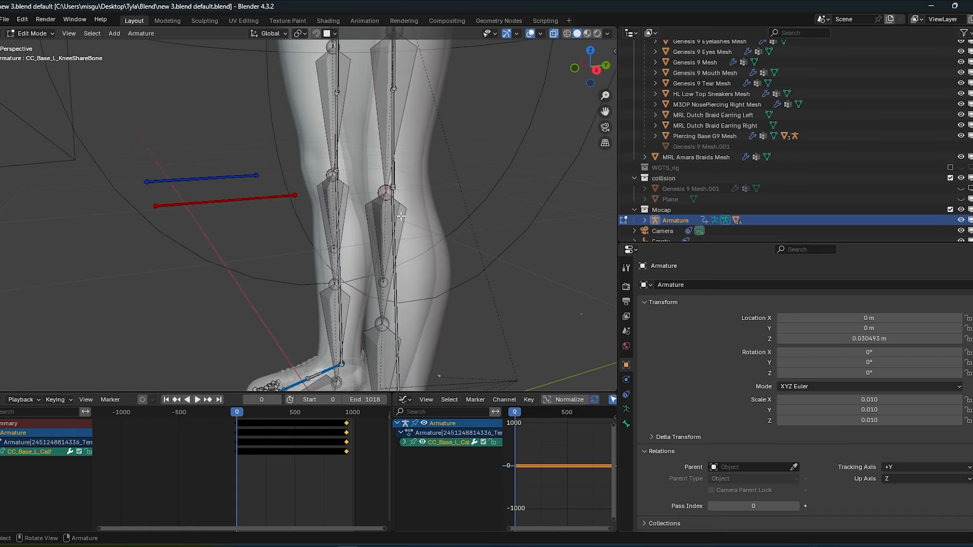
Select both knee joints of the mocap Armature in Edit Mode and extrude new bones from them along the Y axis
{"action": "scroll", "coordinate": [400, 216], "scroll_direction": "up", "scroll_amount": 3}
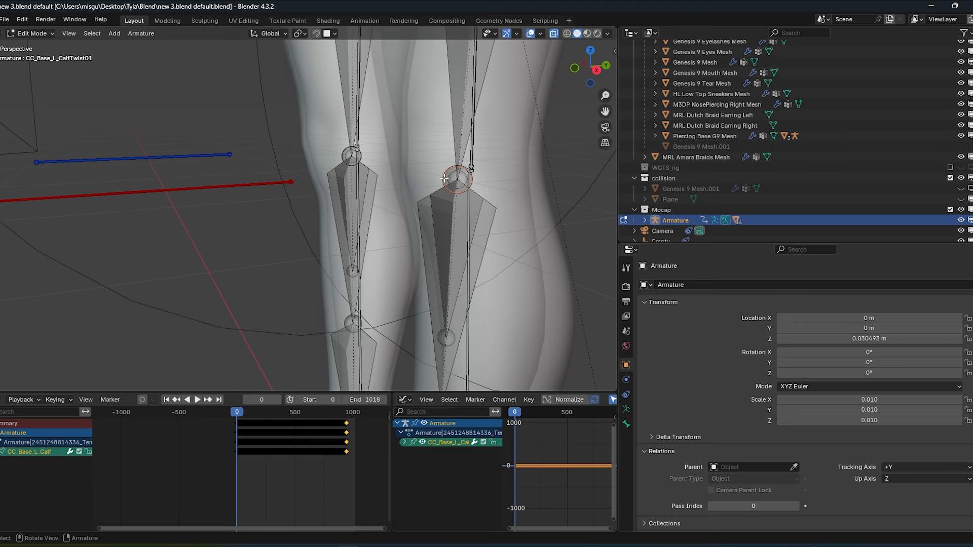
{"action": "middle_click_drag", "start_coordinate": [340, 190], "coordinate": [344, 191]}
{"action": "scroll", "coordinate": [349, 177], "scroll_direction": "up", "scroll_amount": 2}
{"action": "left_click", "coordinate": [380, 125], "text": "shift"}
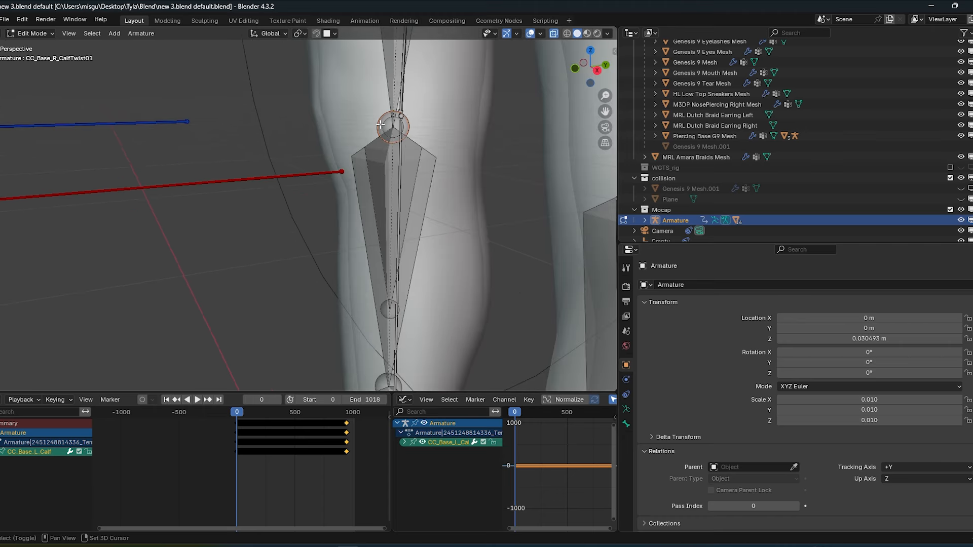
{"action": "scroll", "coordinate": [388, 137], "scroll_direction": "down", "scroll_amount": 6}
{"action": "key", "text": "KP_3"}
{"action": "key", "text": "e"}
{"action": "key", "text": "y"}
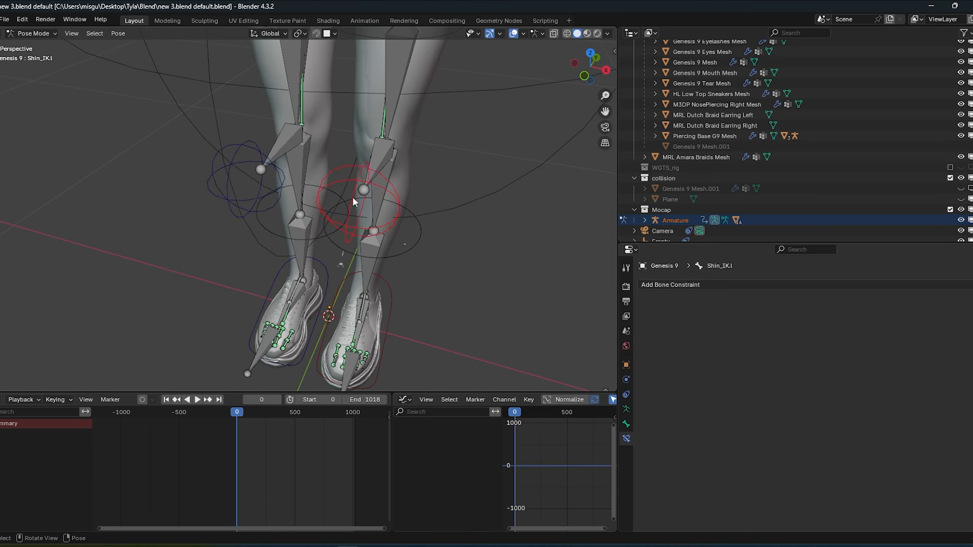
Add a Copy Location constraint to the Shin_IK.l bone, targeting the Armature's CC_Base_L_CalfTwist01.001 bone
{"action": "middle_click_drag", "start_coordinate": [351, 197], "coordinate": [334, 188]}
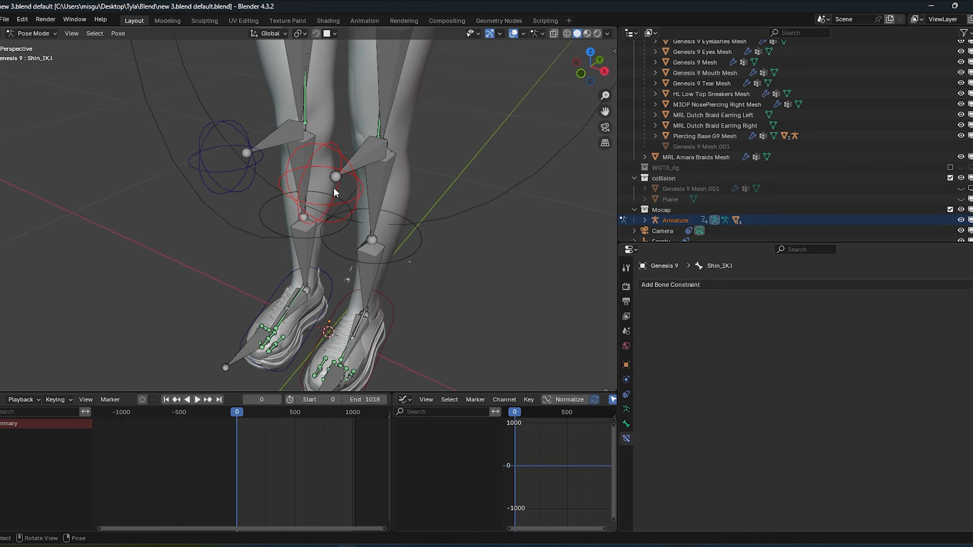
{"action": "left_click", "coordinate": [755, 284]}
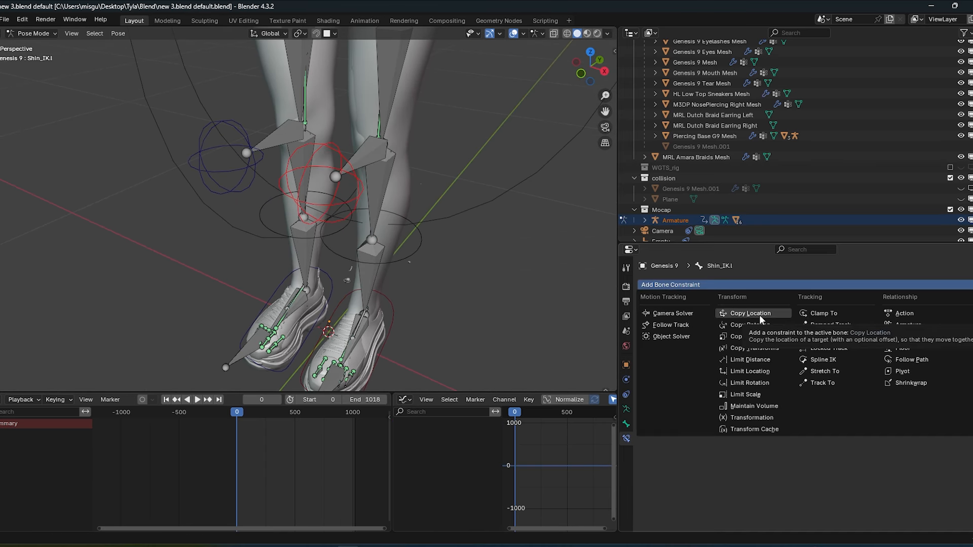
{"action": "left_click", "coordinate": [758, 314]}
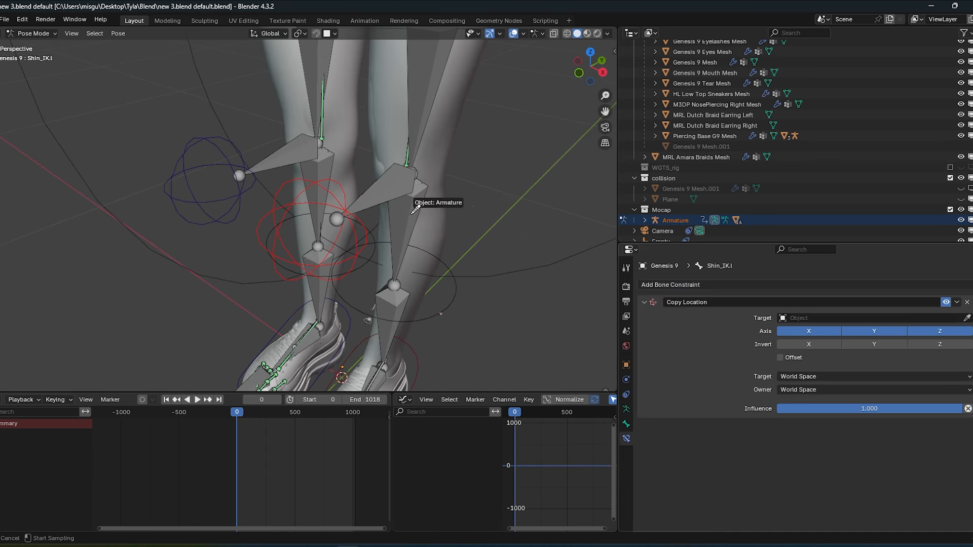
{"action": "left_click", "coordinate": [391, 203]}
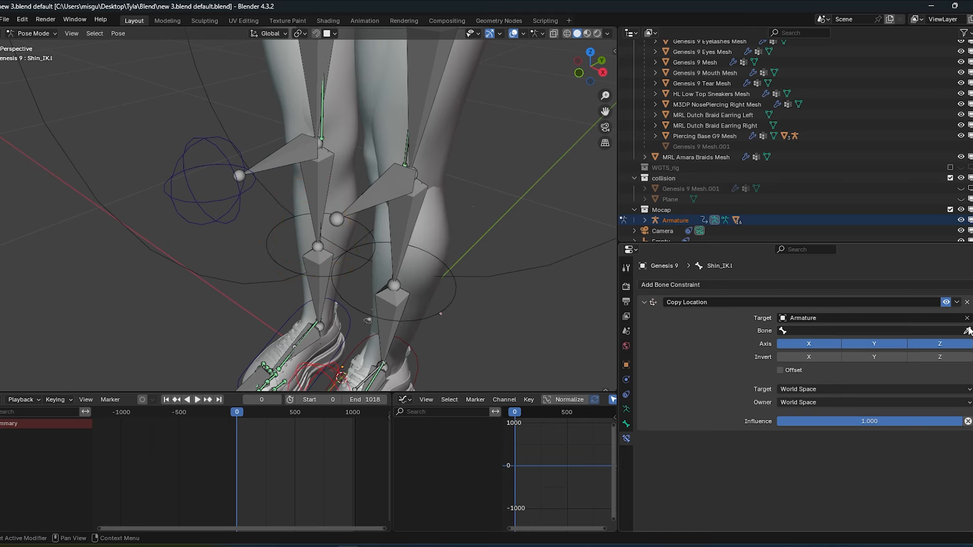
{"action": "left_click", "coordinate": [423, 217]}
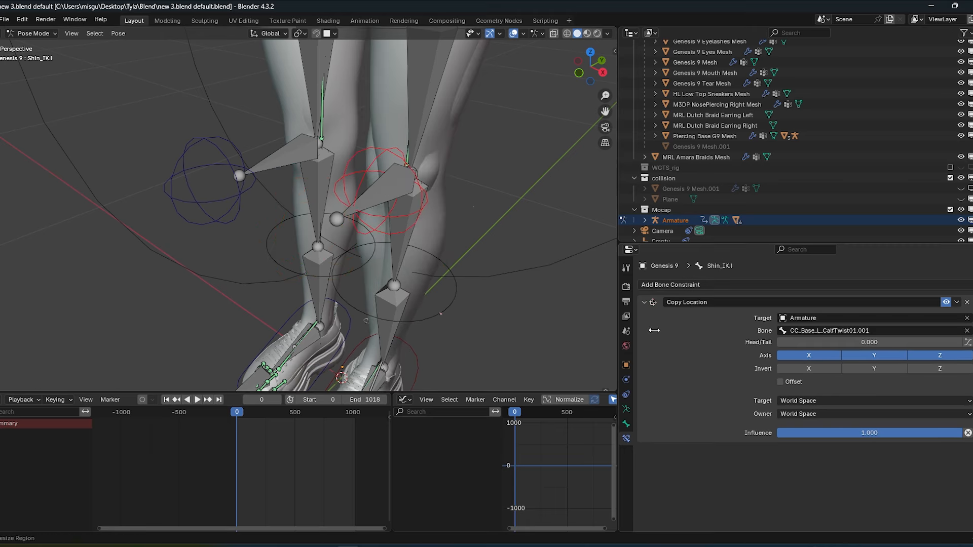
Add a Copy Location constraint to Shin_IK.r targeting the Armature's CC_Base_R_CalfTwist01.001 bone, and raise its Head/Tail value toward the tail
{"action": "middle_click_drag", "start_coordinate": [423, 217], "coordinate": [466, 274]}
{"action": "left_click", "coordinate": [365, 233]}
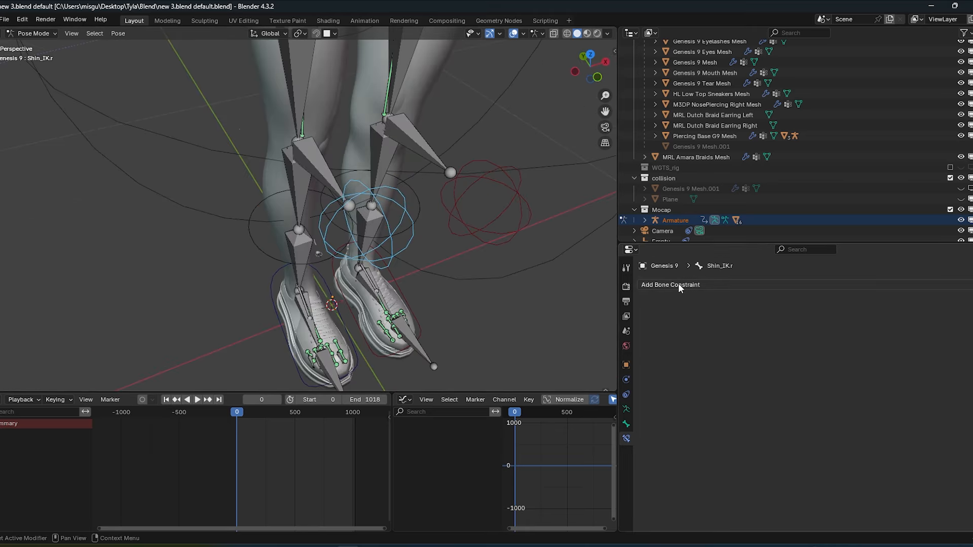
{"action": "left_click", "coordinate": [679, 285]}
{"action": "left_click", "coordinate": [759, 314]}
{"action": "left_click", "coordinate": [452, 238]}
{"action": "left_click", "coordinate": [250, 213]}
{"action": "left_click", "coordinate": [967, 318]}
{"action": "left_click", "coordinate": [312, 173]}
{"action": "left_click", "coordinate": [967, 331]}
{"action": "left_click", "coordinate": [295, 177]}
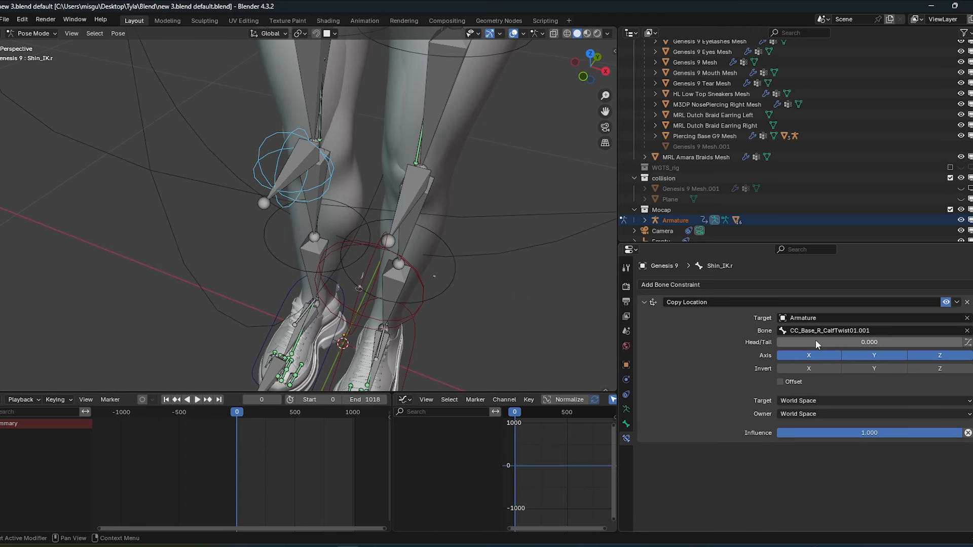
{"action": "left_click_drag", "start_coordinate": [817, 344], "coordinate": [963, 343]}
Add a Child Of constraint to the hip bone, targeting the Armature's CC_Base_Pelvis bone, and set its inverse
{"action": "middle_click_drag", "start_coordinate": [456, 238], "coordinate": [463, 149]}
{"action": "left_click", "coordinate": [330, 302]}
{"action": "scroll", "coordinate": [358, 192], "scroll_direction": "down", "scroll_amount": 4}
{"action": "scroll", "coordinate": [357, 192], "scroll_direction": "up", "scroll_amount": 4}
{"action": "left_click", "coordinate": [369, 220]}
{"action": "scroll", "coordinate": [389, 272], "scroll_direction": "up", "scroll_amount": 5}
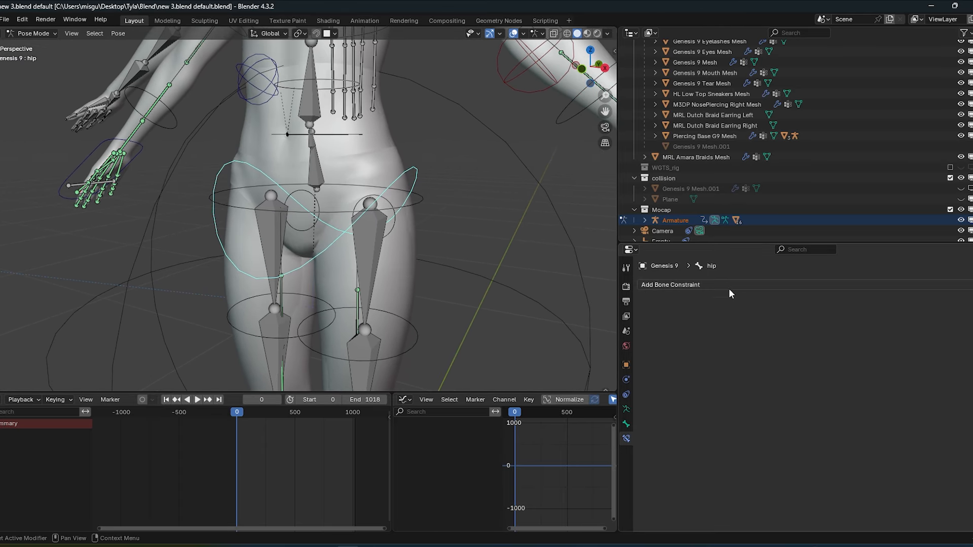
{"action": "left_click", "coordinate": [727, 285]}
{"action": "left_click", "coordinate": [912, 338]}
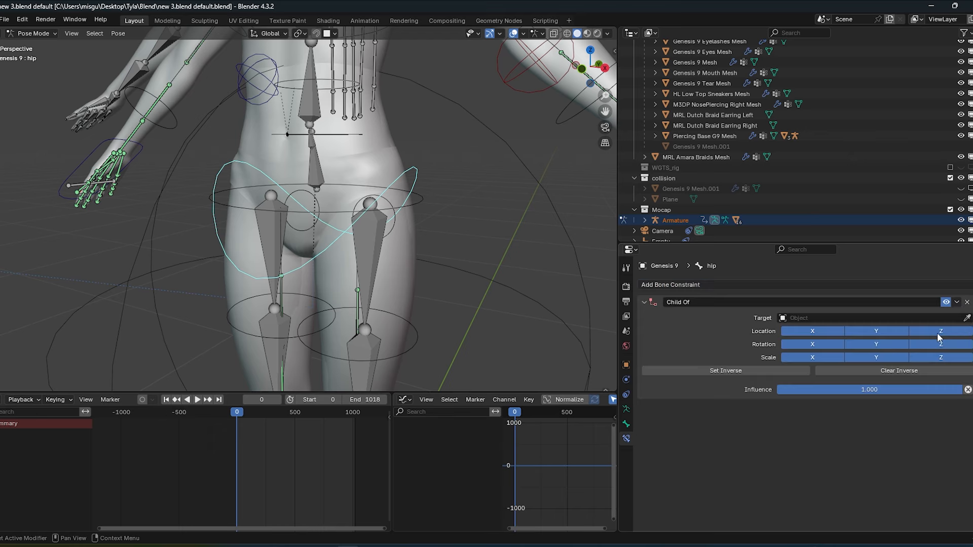
{"action": "left_click", "coordinate": [319, 177]}
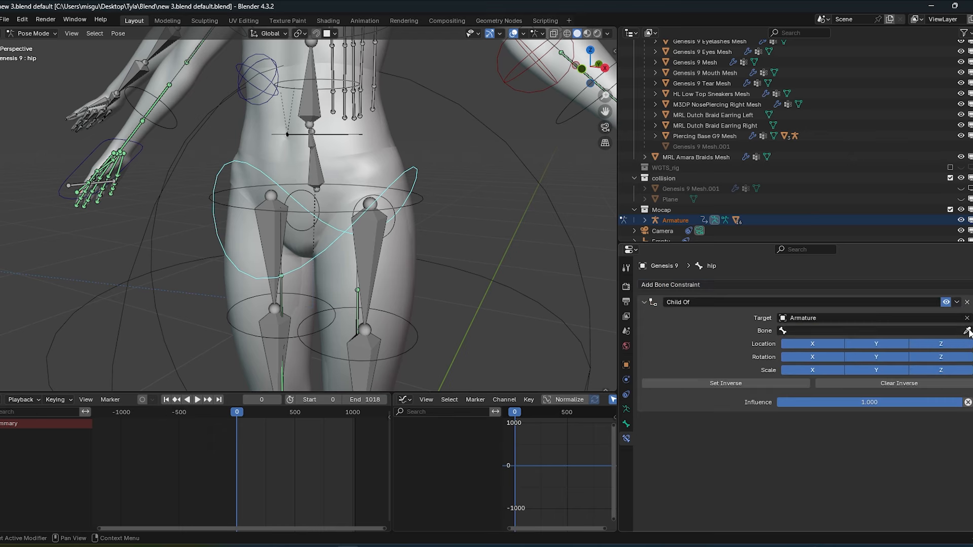
{"action": "left_click", "coordinate": [317, 171]}
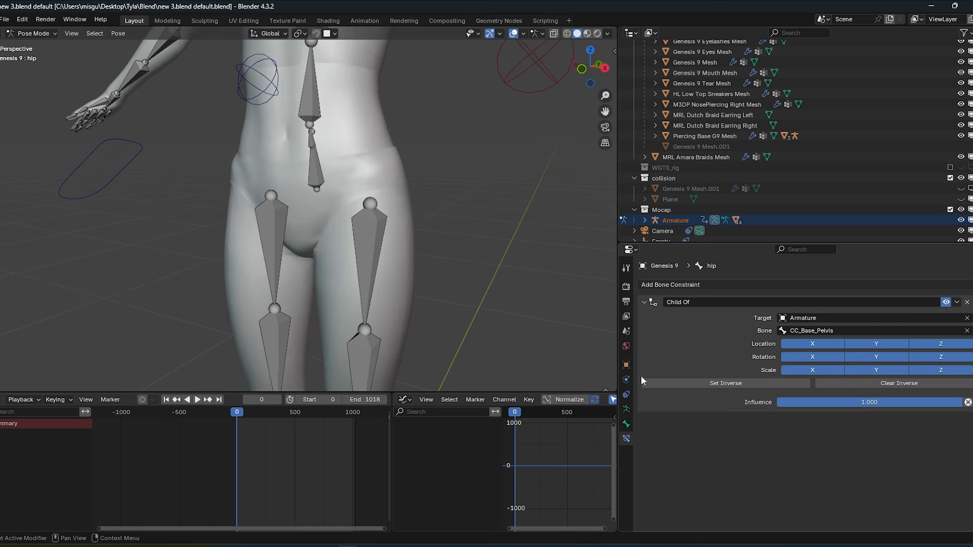
{"action": "left_click", "coordinate": [730, 382]}
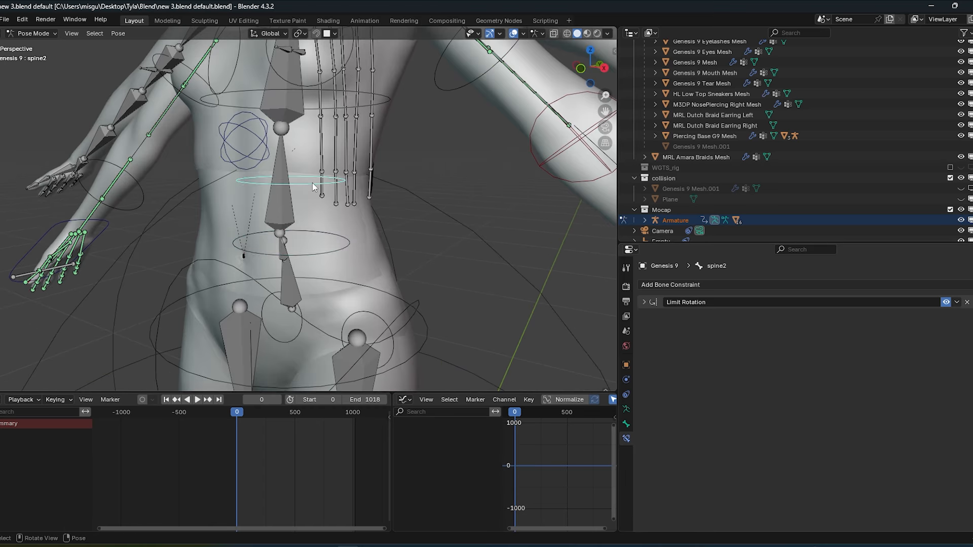
Add a Copy Rotation constraint to the spine2 bone, targeting the matching waist-level spine bone of the Armature
{"action": "left_click", "coordinate": [832, 286]}
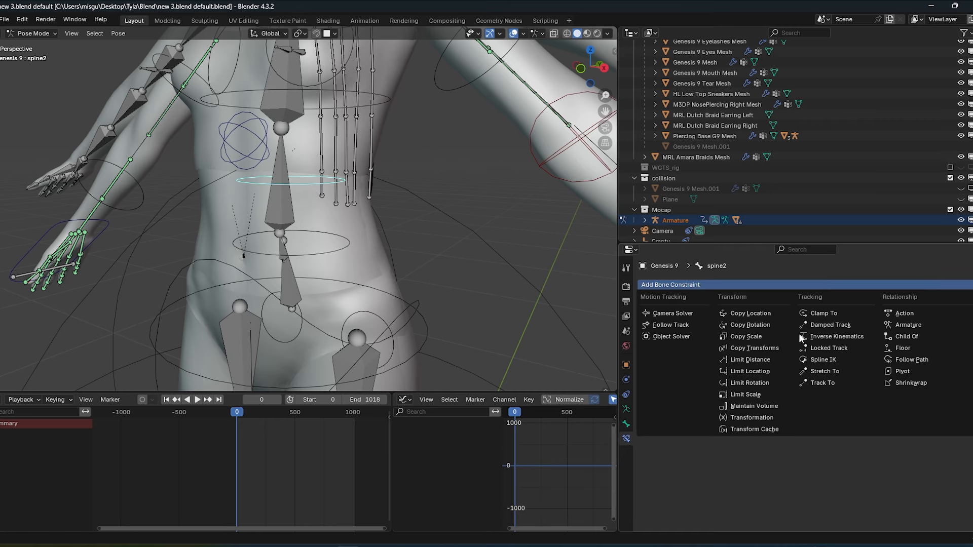
{"action": "left_click", "coordinate": [757, 326]}
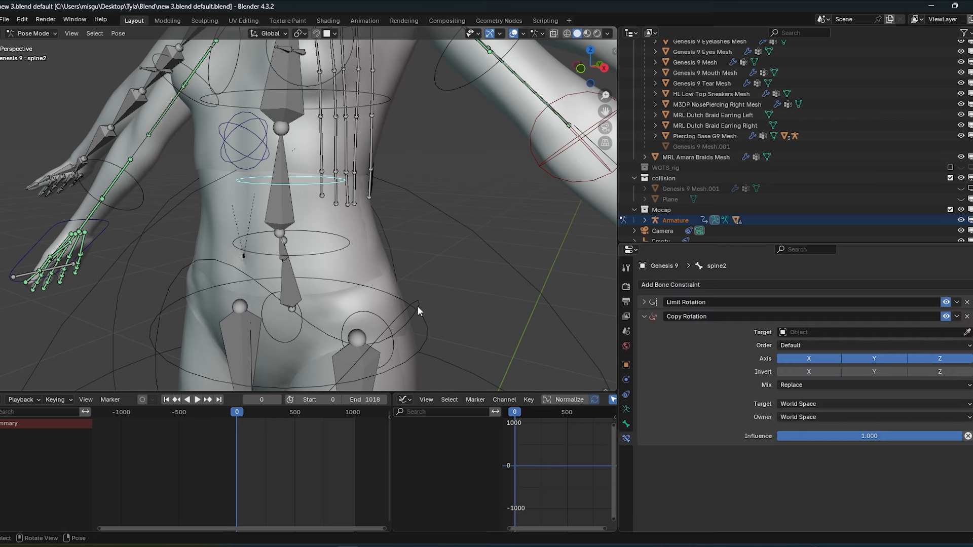
{"action": "mouse_move", "coordinate": [417, 306]}
{"action": "middle_mouse_down"}
{"action": "mouse_move", "coordinate": [426, 290]}
{"action": "mouse_move", "coordinate": [405, 317]}
{"action": "mouse_move", "coordinate": [411, 303]}
{"action": "middle_mouse_up"}
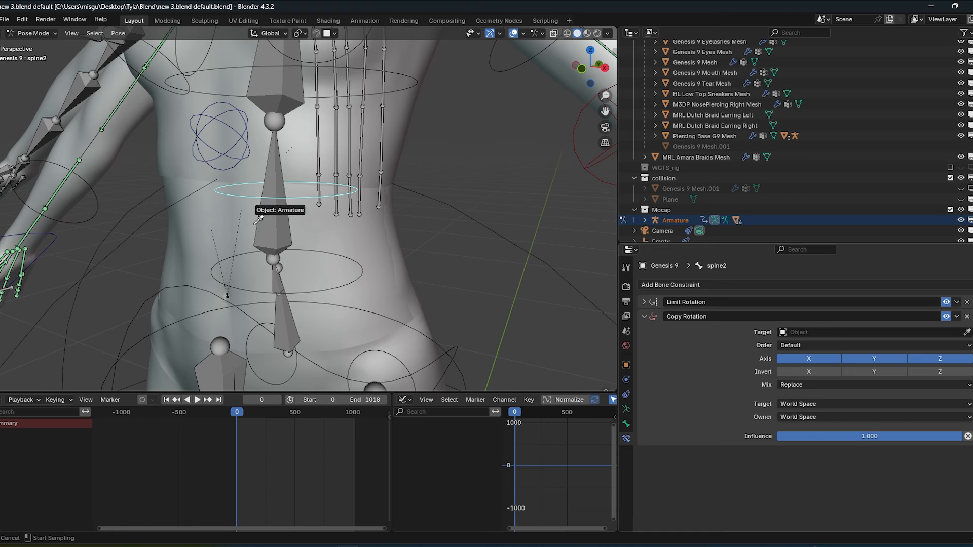
{"action": "left_click", "coordinate": [267, 230]}
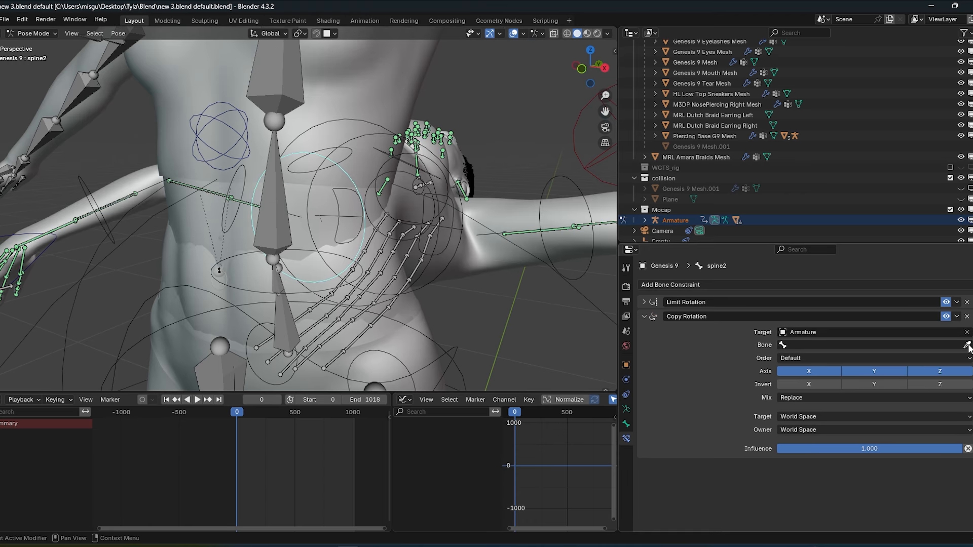
{"action": "left_click", "coordinate": [272, 224]}
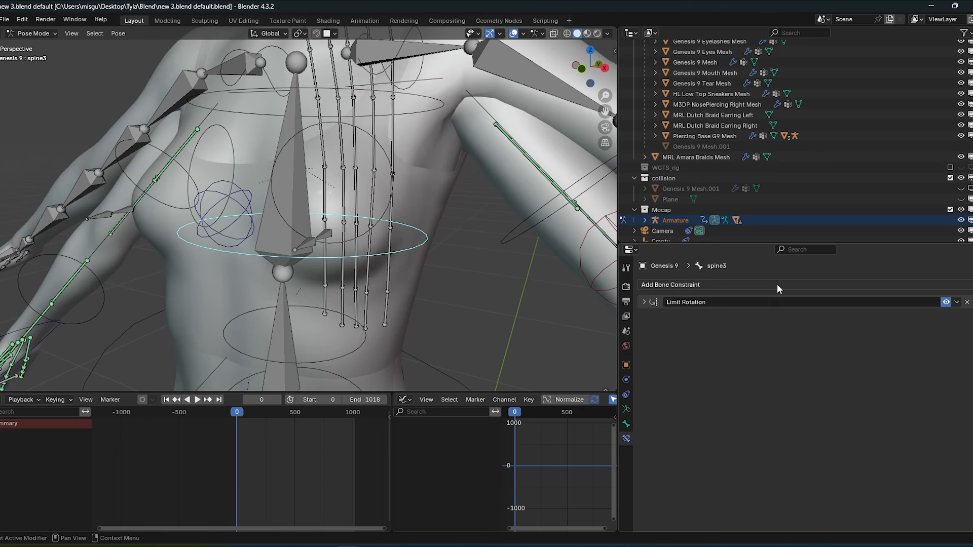
Add a Copy Rotation constraint to the spine3 bone, targeting the Armature's CC_Base_Spine02 bone
{"action": "left_click", "coordinate": [776, 284]}
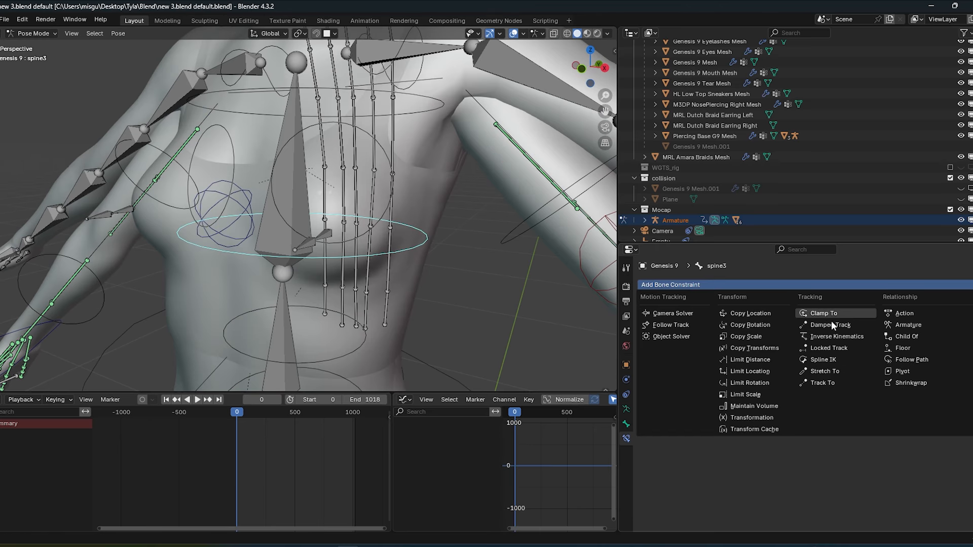
{"action": "left_click", "coordinate": [747, 324]}
{"action": "mouse_move", "coordinate": [287, 277]}
{"action": "middle_mouse_down"}
{"action": "mouse_move", "coordinate": [287, 269]}
{"action": "mouse_move", "coordinate": [306, 270]}
{"action": "middle_mouse_up"}
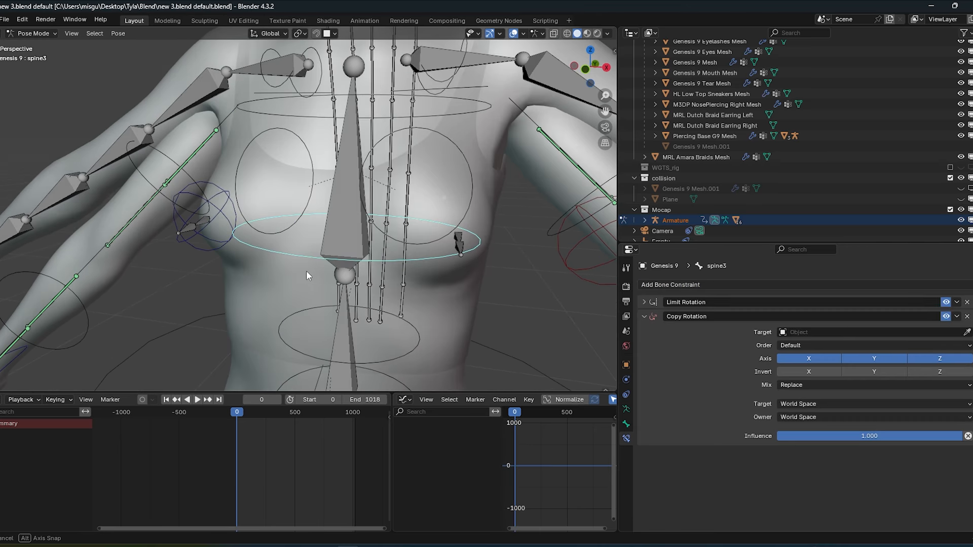
{"action": "left_click", "coordinate": [337, 241]}
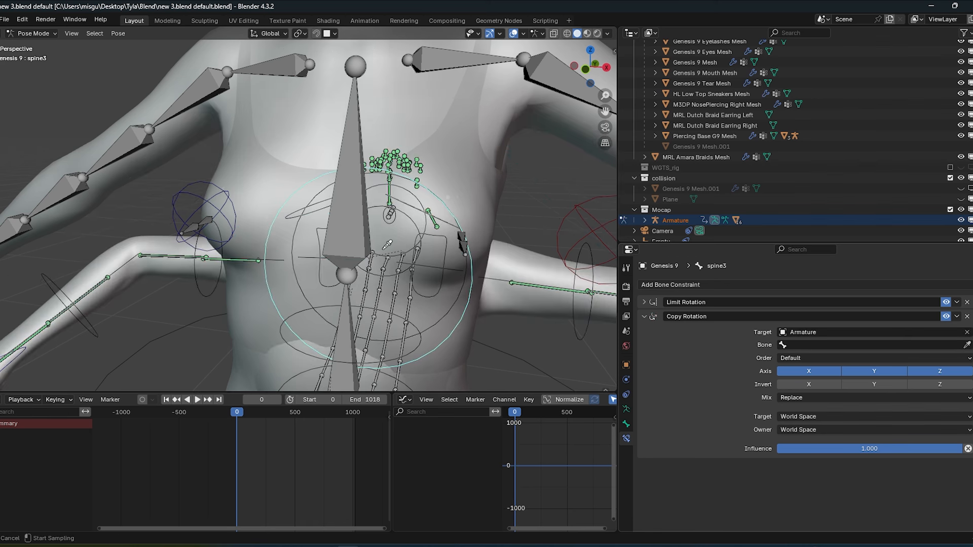
{"action": "left_click", "coordinate": [354, 231]}
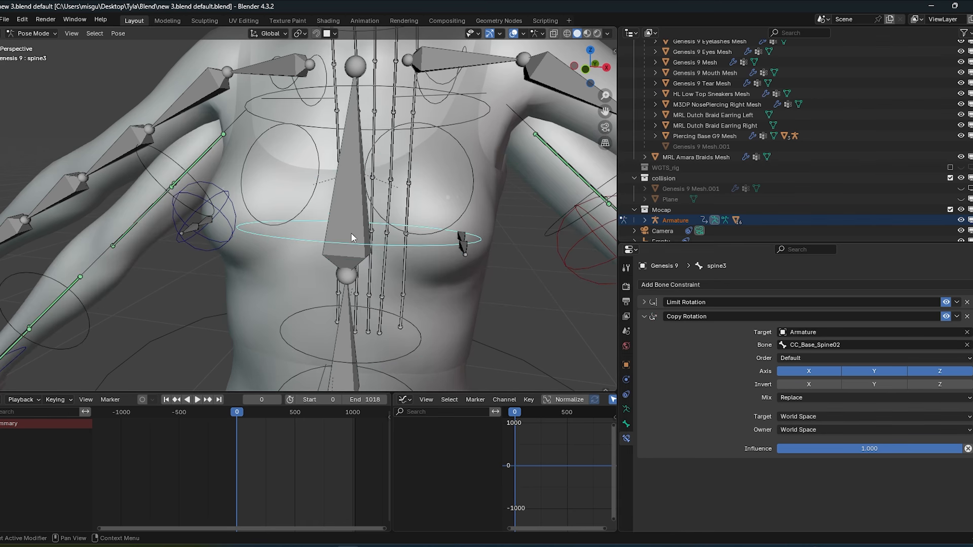
Add a Copy Rotation constraint to the spine4 bone, targeting the Armature's CC_Base_Spine02 bone, with influence lowered to about 0.48
{"action": "middle_click_drag", "start_coordinate": [366, 251], "coordinate": [376, 251]}
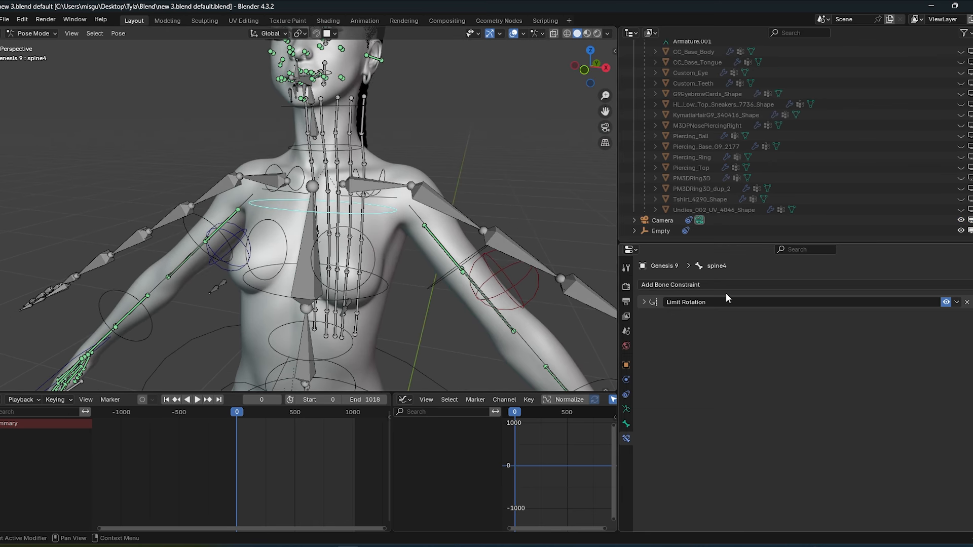
{"action": "left_click", "coordinate": [725, 285]}
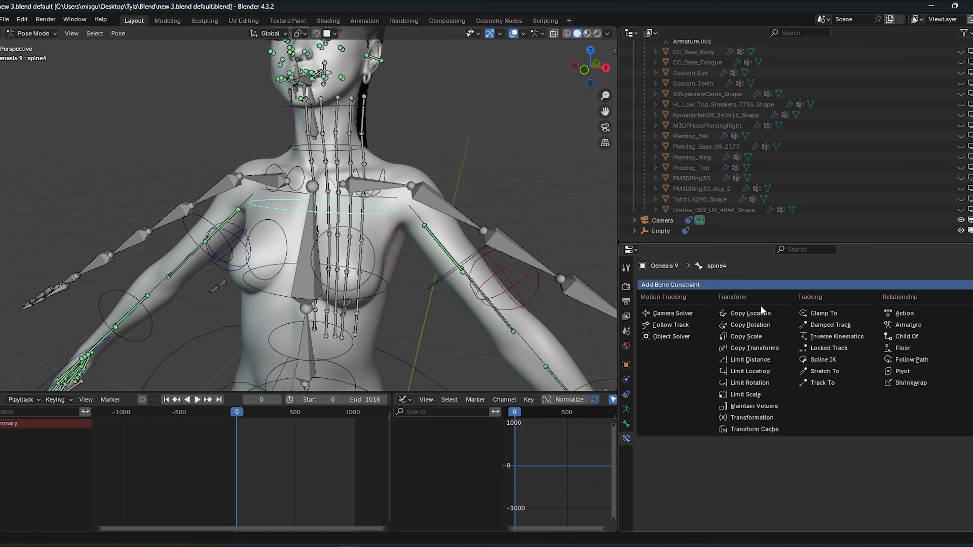
{"action": "left_click", "coordinate": [762, 324]}
{"action": "middle_click_drag", "start_coordinate": [406, 272], "coordinate": [410, 277]}
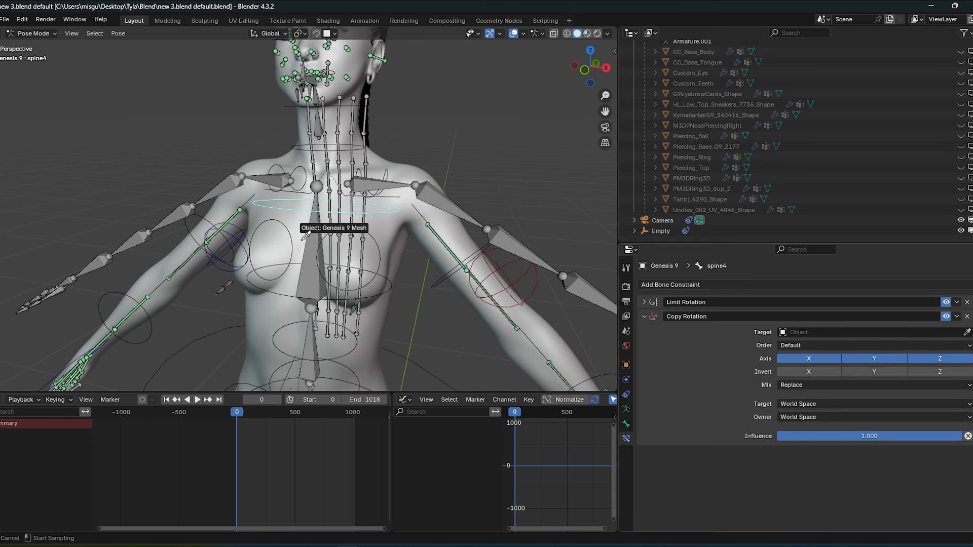
{"action": "left_click", "coordinate": [327, 268]}
{"action": "middle_click_drag", "start_coordinate": [327, 268], "coordinate": [346, 278]}
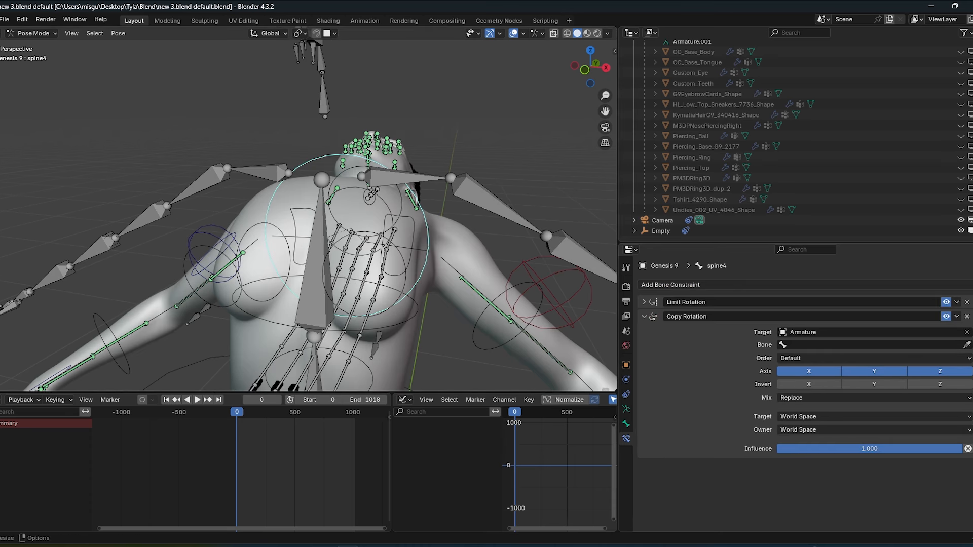
{"action": "left_click", "coordinate": [310, 296]}
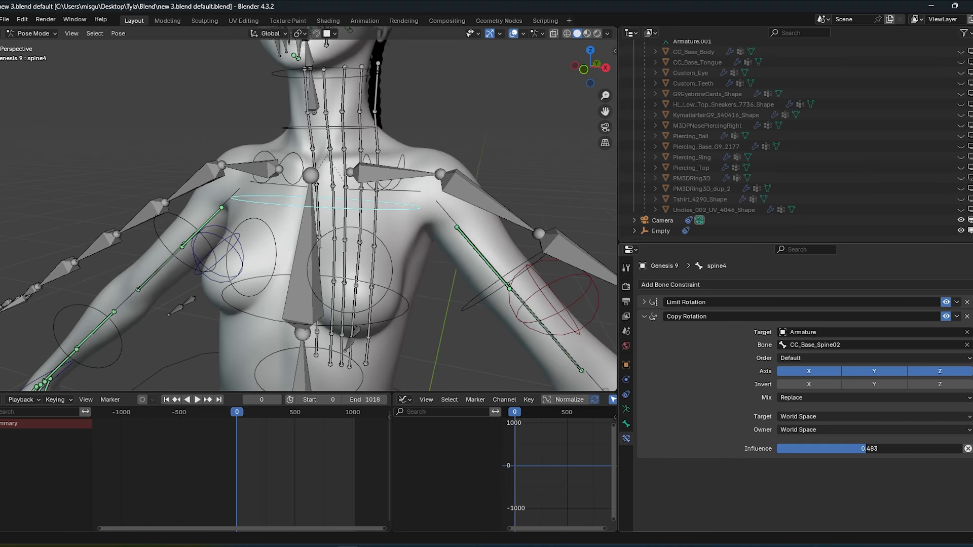
Extrude a new vertical bone about 0.03 m upward along Z from the Armature's joint at the top of the neck
{"action": "middle_click_drag", "start_coordinate": [476, 194], "coordinate": [487, 226]}
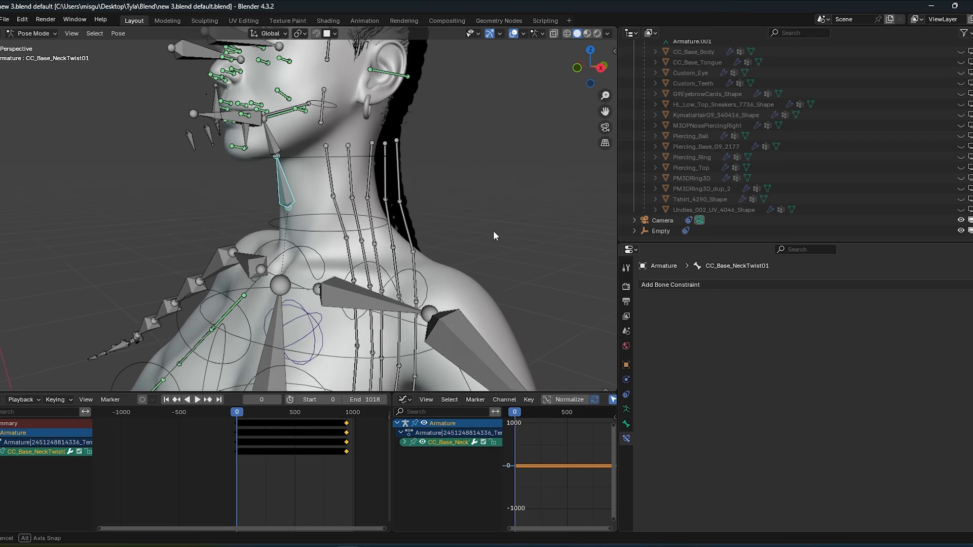
{"action": "middle_click_drag", "start_coordinate": [495, 236], "coordinate": [278, 146]}
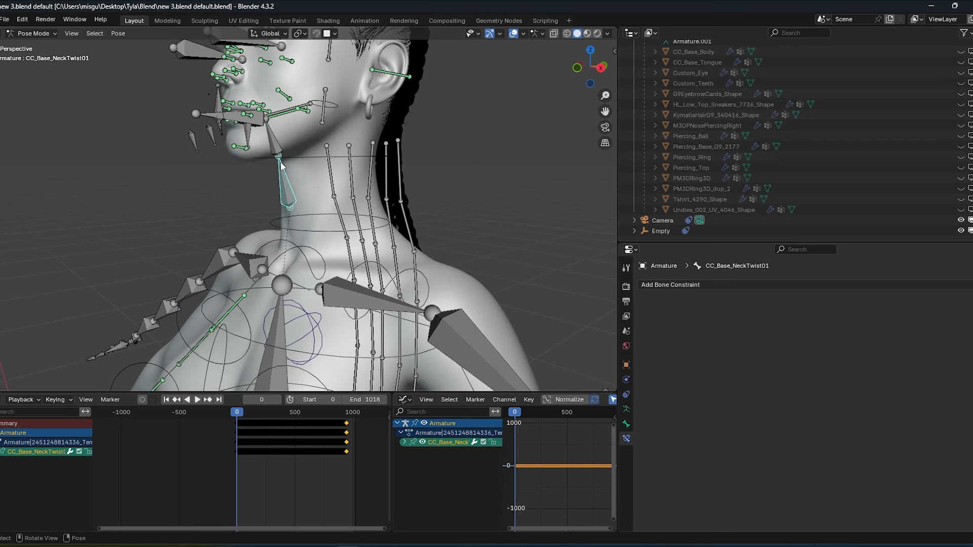
{"action": "left_click", "coordinate": [251, 120]}
{"action": "middle_click_drag", "start_coordinate": [252, 122], "coordinate": [275, 151]}
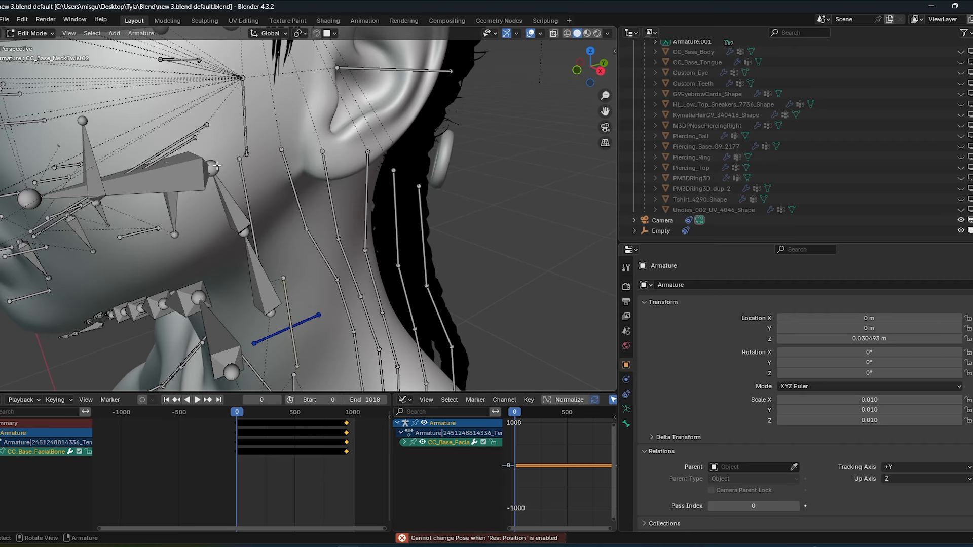
{"action": "left_click", "coordinate": [217, 166]}
{"action": "key", "text": "KP_3"}
{"action": "key", "text": "g"}
{"action": "key", "text": "z"}
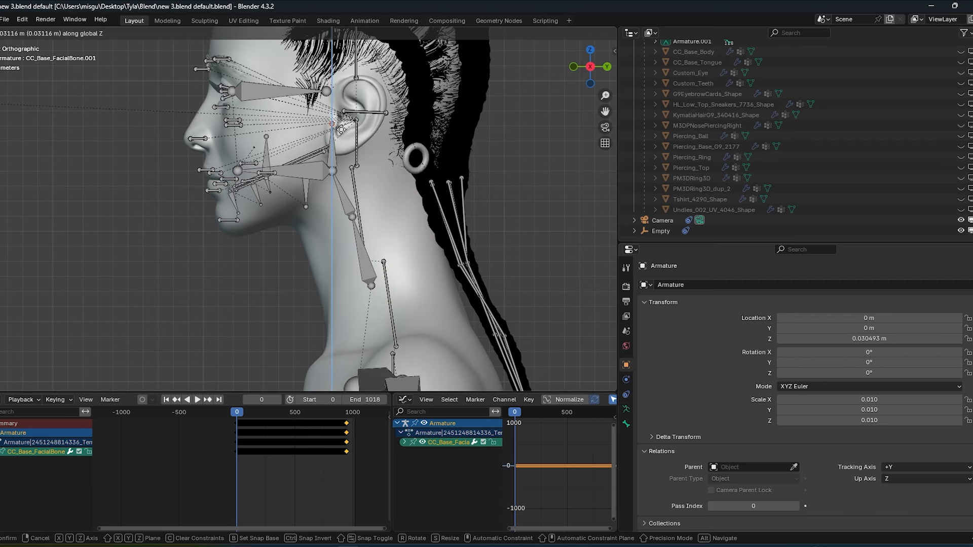
{"action": "left_click", "coordinate": [341, 129]}
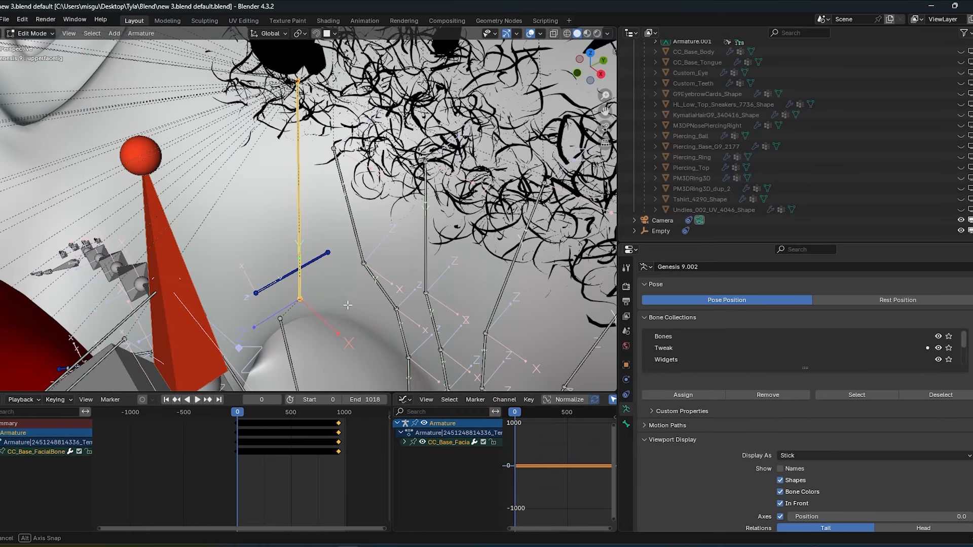
Display the bone axes on both armatures and compare the new head bone's orientation with the Genesis 9 bones
{"action": "middle_click_drag", "start_coordinate": [347, 305], "coordinate": [352, 284]}
{"action": "middle_click_drag", "start_coordinate": [352, 284], "coordinate": [353, 280]}
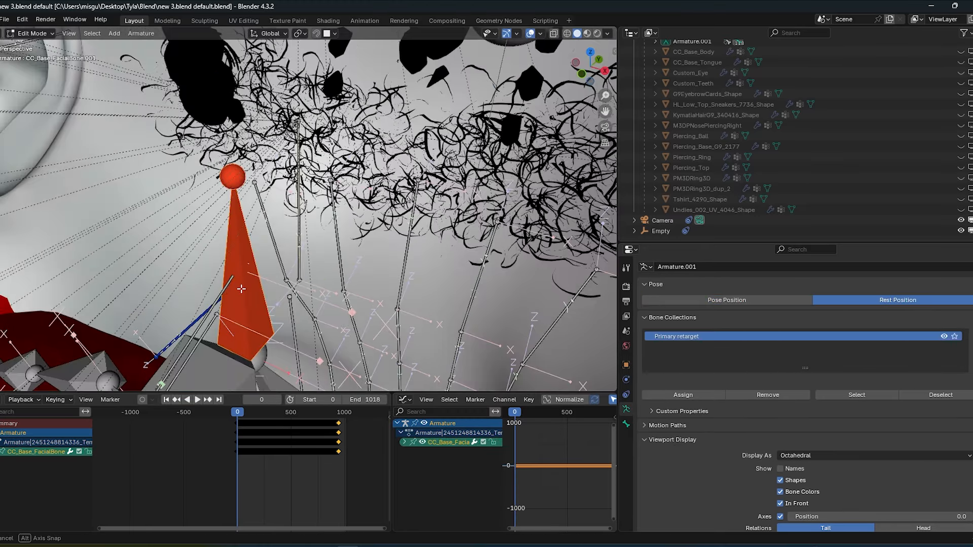
{"action": "middle_click_drag", "start_coordinate": [241, 288], "coordinate": [215, 276]}
{"action": "key", "text": "g"}
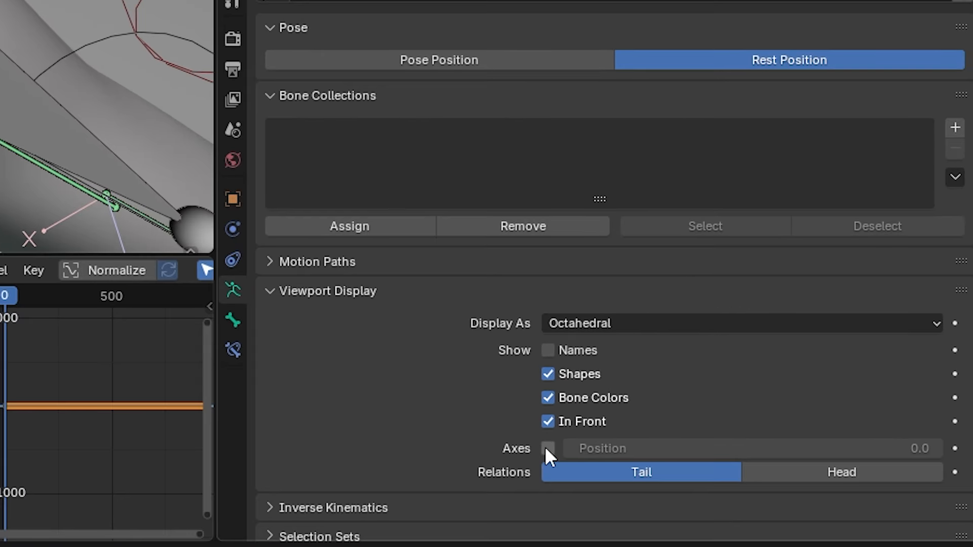
{"action": "left_click", "coordinate": [548, 448]}
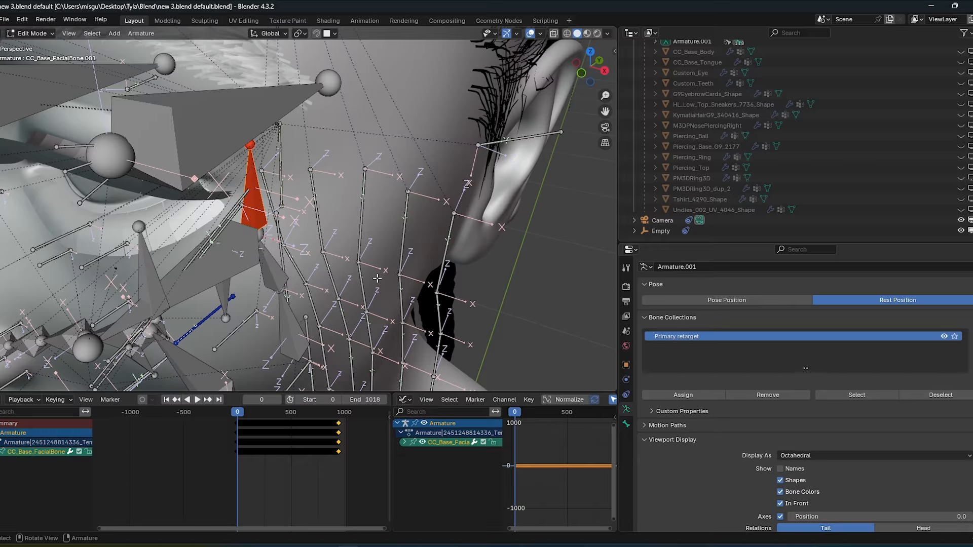
{"action": "middle_click_drag", "start_coordinate": [376, 278], "coordinate": [326, 309]}
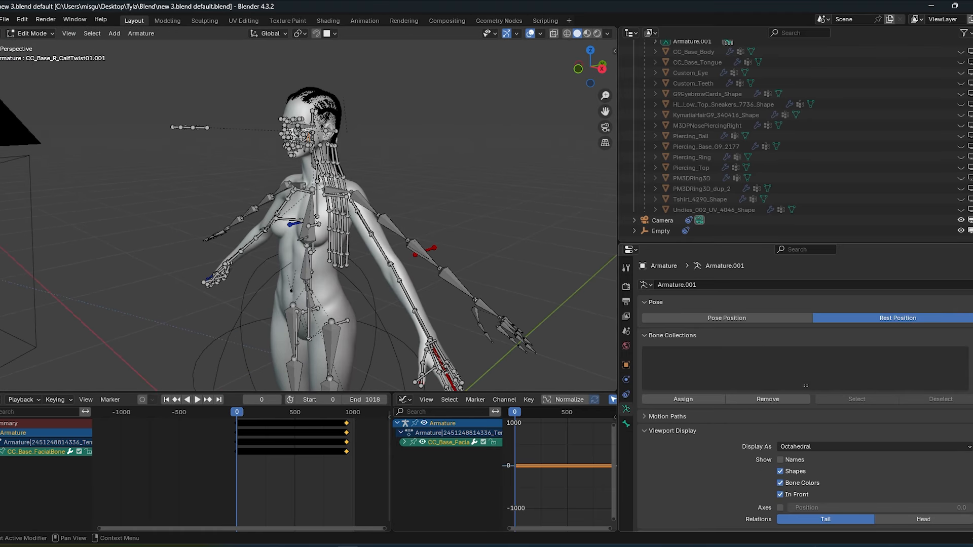
Name the Armature's new bone collection "Primary retarget"
{"action": "double_click", "coordinate": [673, 354]}
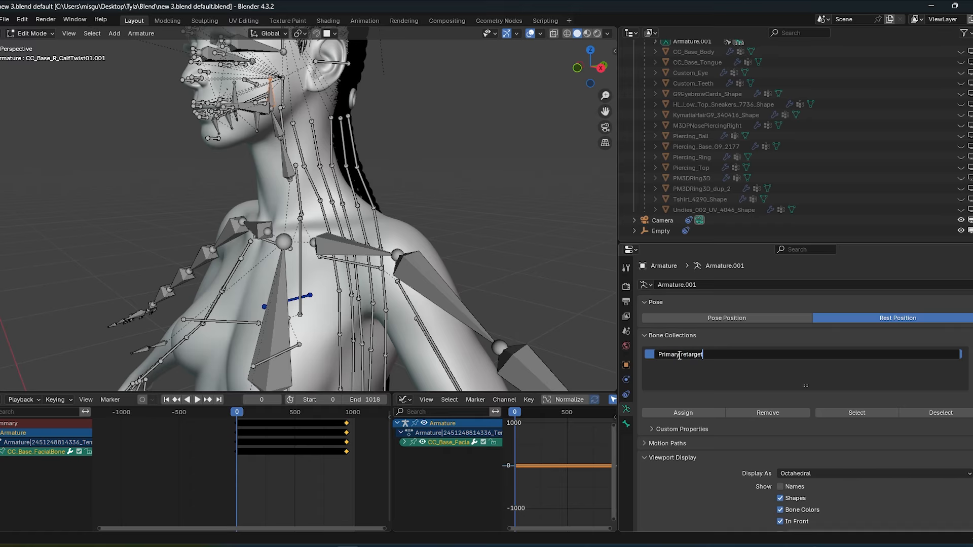
{"action": "key", "text": "Return"}
{"action": "middle_click_drag", "start_coordinate": [282, 264], "coordinate": [309, 261]}
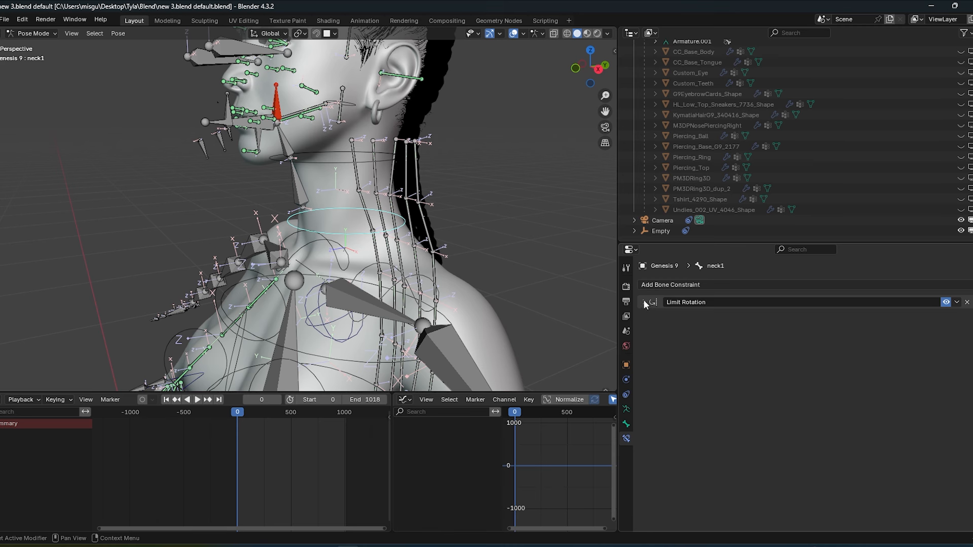
Add a Copy Rotation constraint to the neck1 bone, targeting the Armature's lower neck bone
{"action": "left_click", "coordinate": [669, 284]}
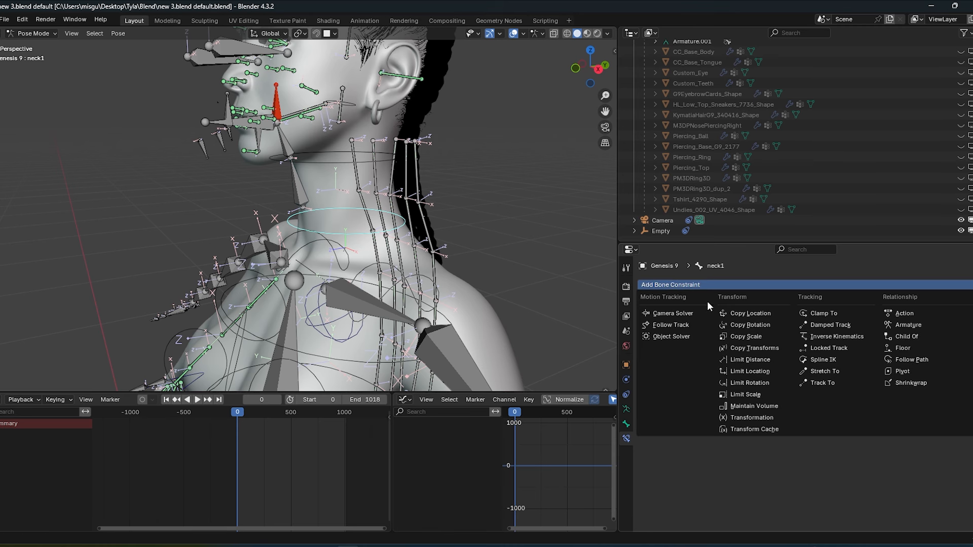
{"action": "left_click", "coordinate": [772, 331]}
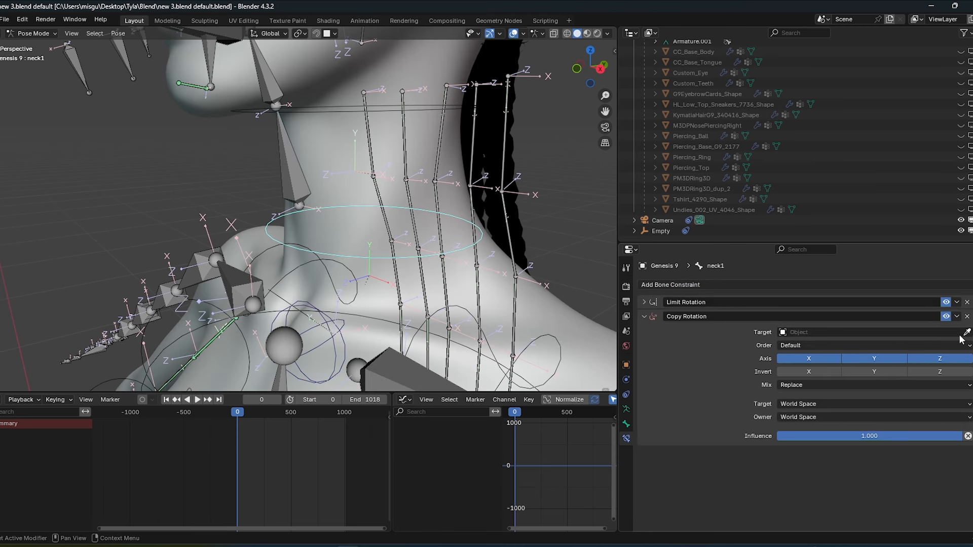
{"action": "left_click", "coordinate": [966, 332]}
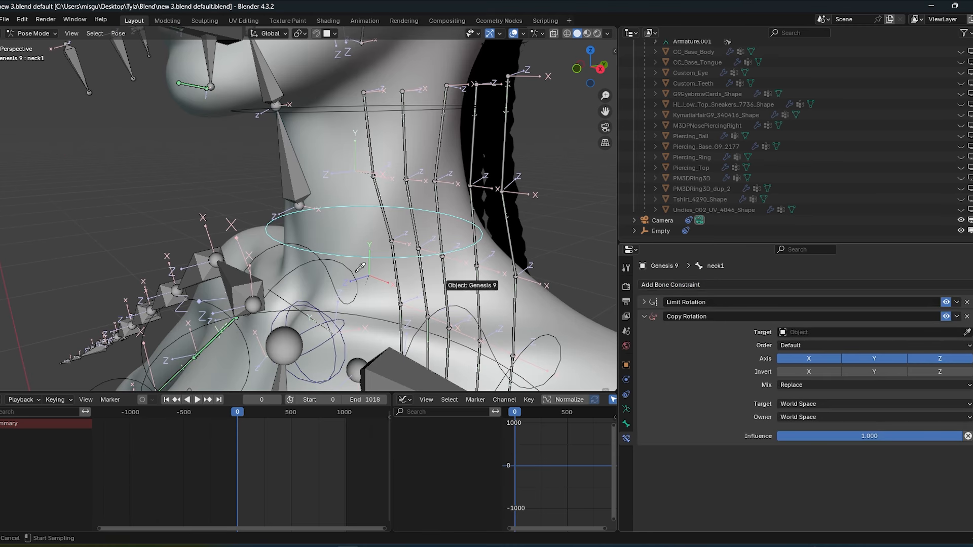
{"action": "left_click", "coordinate": [296, 194]}
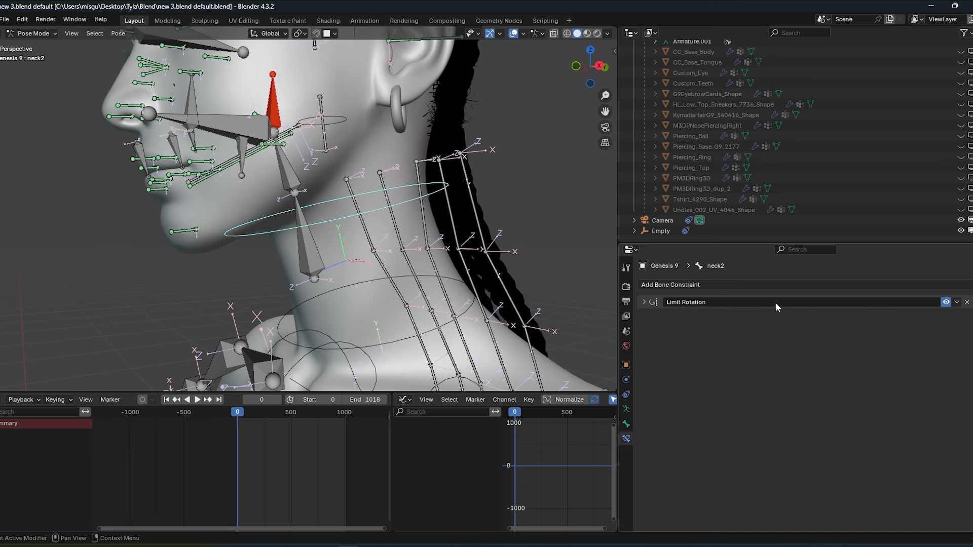
Add a Copy Rotation constraint to the neck2 bone, targeting the Armature's CC_Base_NeckTwist02 bone, with influence 0.667
{"action": "left_click", "coordinate": [732, 285]}
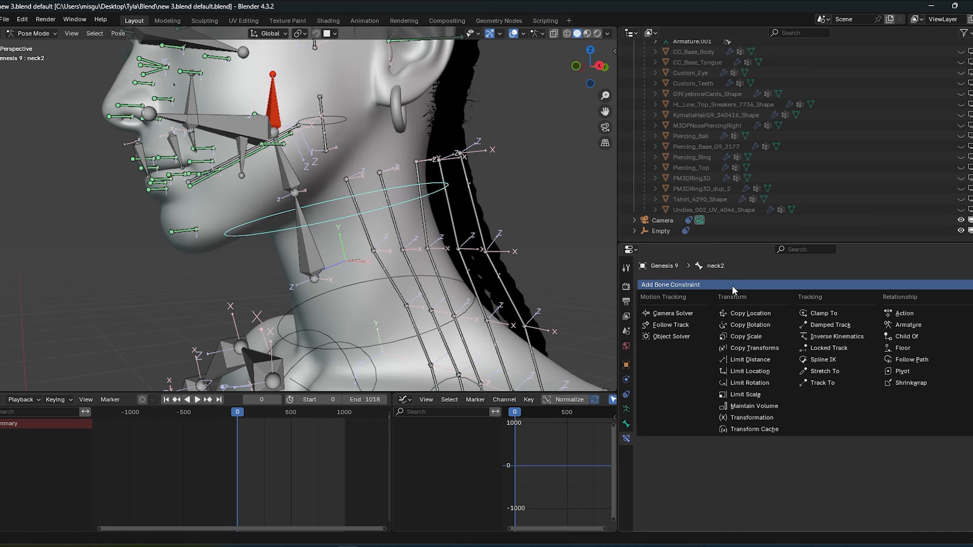
{"action": "left_click", "coordinate": [762, 326]}
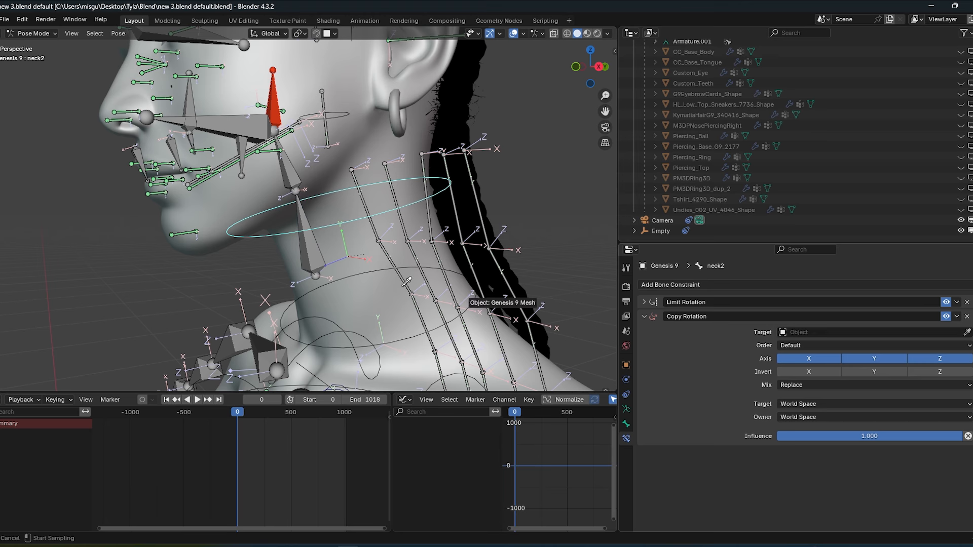
{"action": "left_click", "coordinate": [304, 185]}
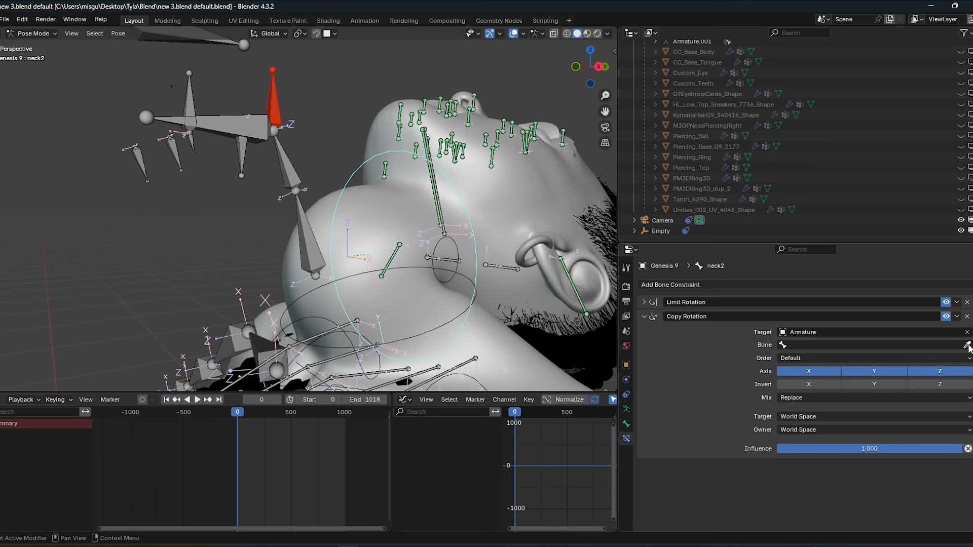
{"action": "left_click", "coordinate": [291, 177]}
{"action": "left_click_drag", "start_coordinate": [944, 451], "coordinate": [882, 449]}
Add a Copy Rotation constraint to the head bone, targeting the Armature's new CC_Base_FacialBone.001 bone
{"action": "scroll", "coordinate": [318, 207], "scroll_direction": "up", "scroll_amount": 3}
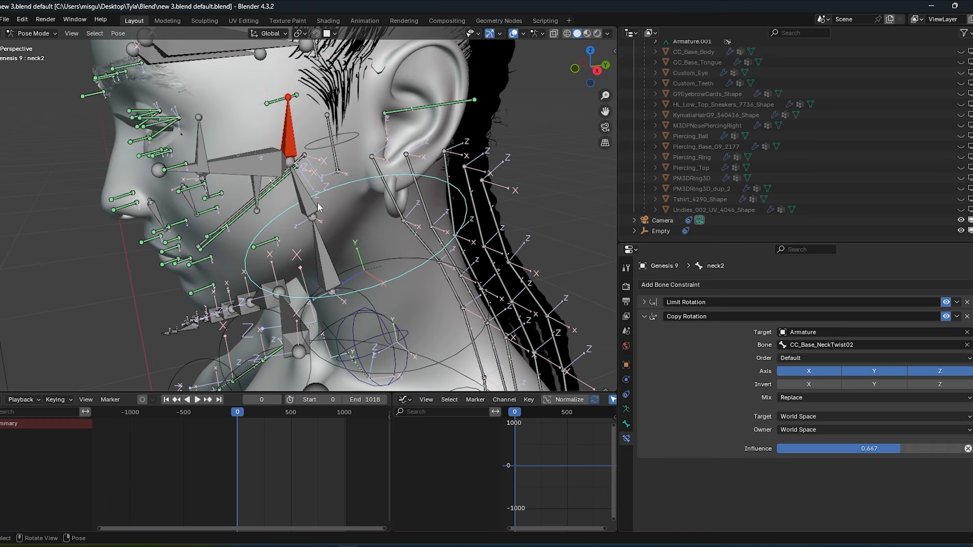
{"action": "left_click", "coordinate": [319, 208]}
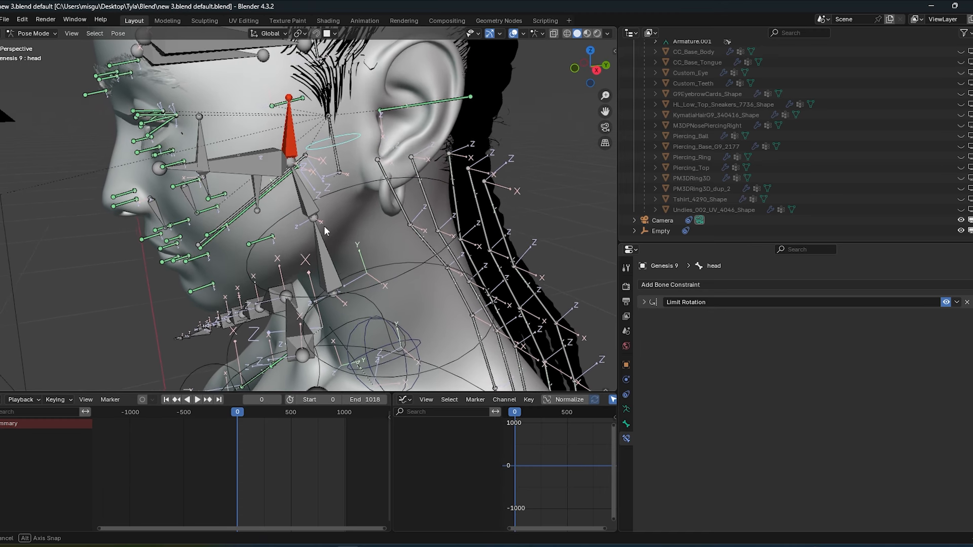
{"action": "left_click", "coordinate": [686, 285]}
{"action": "left_click", "coordinate": [749, 326]}
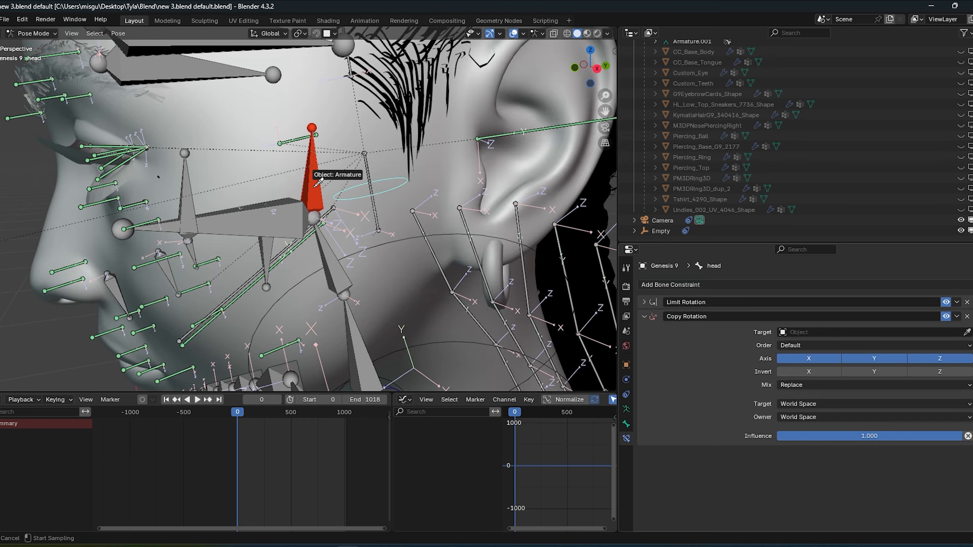
{"action": "left_click", "coordinate": [317, 184]}
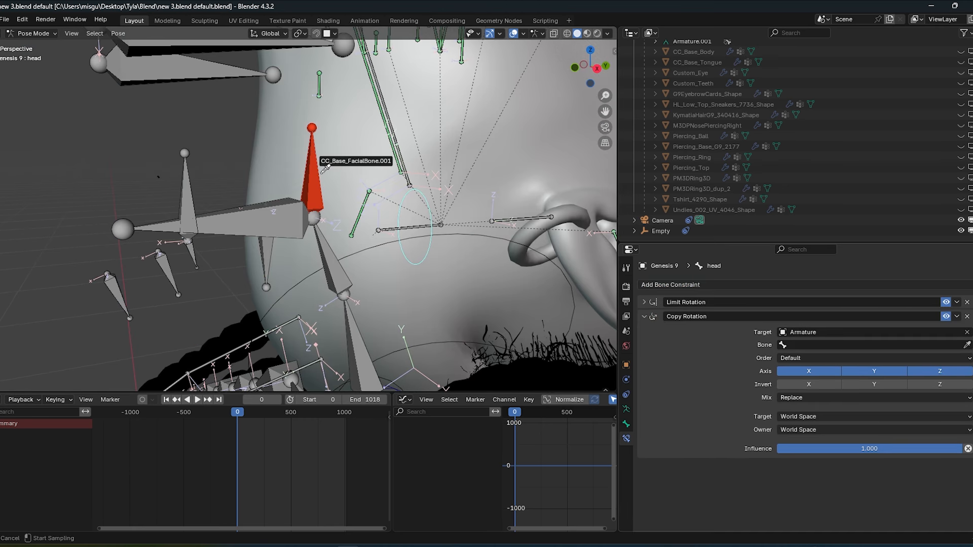
{"action": "left_click", "coordinate": [317, 183]}
Play the animation with the Armature in Pose Position to check the retargeted body motion
{"action": "scroll", "coordinate": [419, 242], "scroll_direction": "down", "scroll_amount": 5}
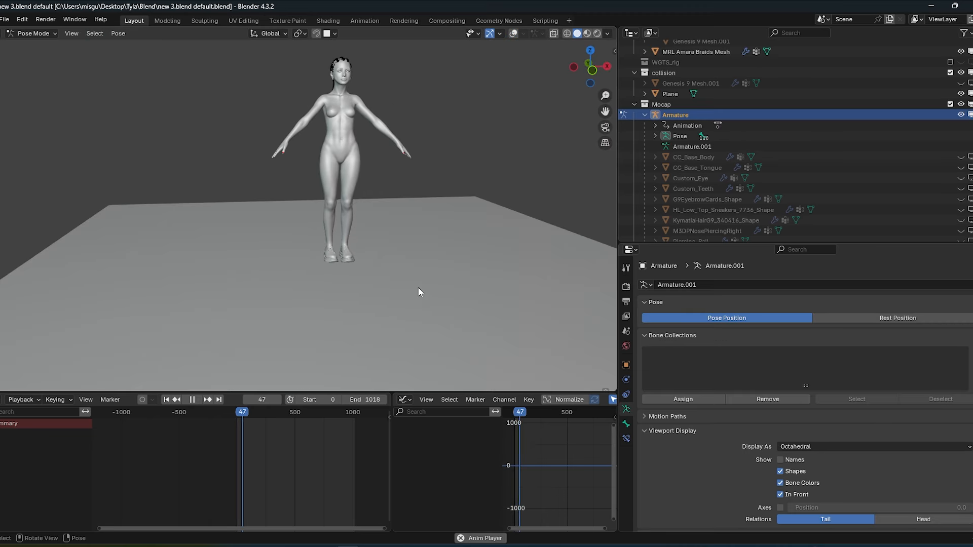
{"action": "scroll", "coordinate": [419, 286], "scroll_direction": "up", "scroll_amount": 2}
{"action": "middle_click_drag", "start_coordinate": [447, 262], "coordinate": [409, 252]}
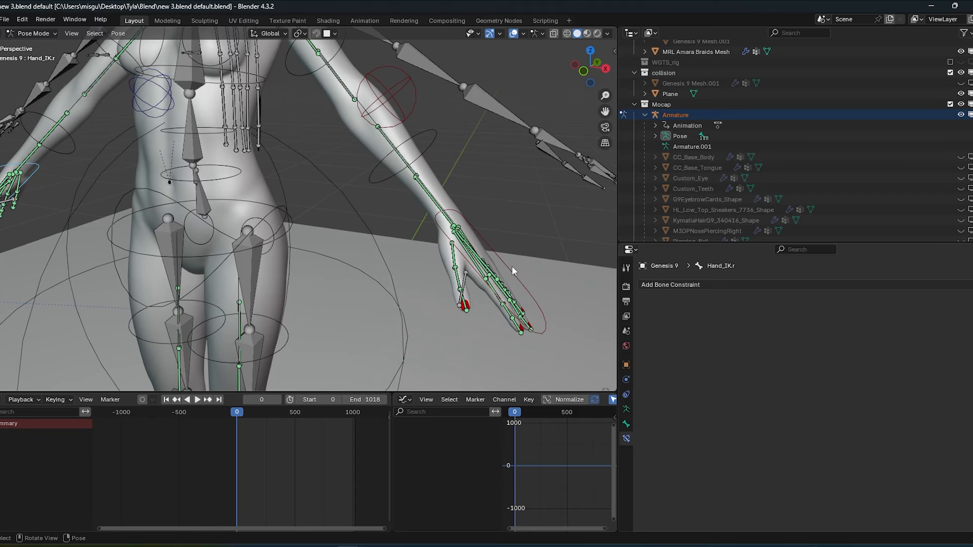
Add a Copy Location constraint to Hand_IK.l, targeting the Armature's CC_Base_L_Hand bone
{"action": "left_click", "coordinate": [512, 266]}
{"action": "middle_click_drag", "start_coordinate": [526, 234], "coordinate": [393, 254], "text": "shift"}
{"action": "left_click", "coordinate": [707, 284]}
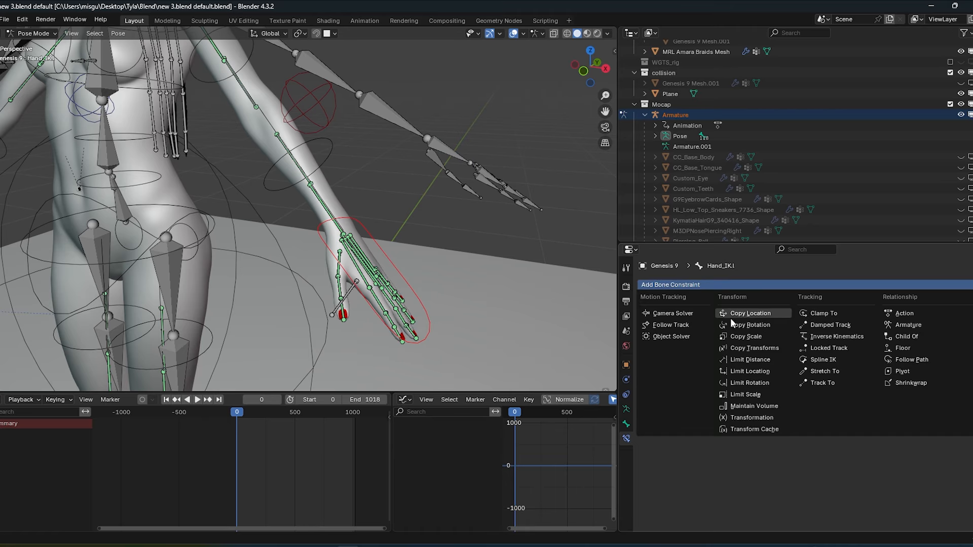
{"action": "left_click", "coordinate": [750, 313]}
{"action": "middle_click_drag", "start_coordinate": [496, 277], "coordinate": [470, 282]}
{"action": "scroll", "coordinate": [470, 281], "scroll_direction": "up", "scroll_amount": 3}
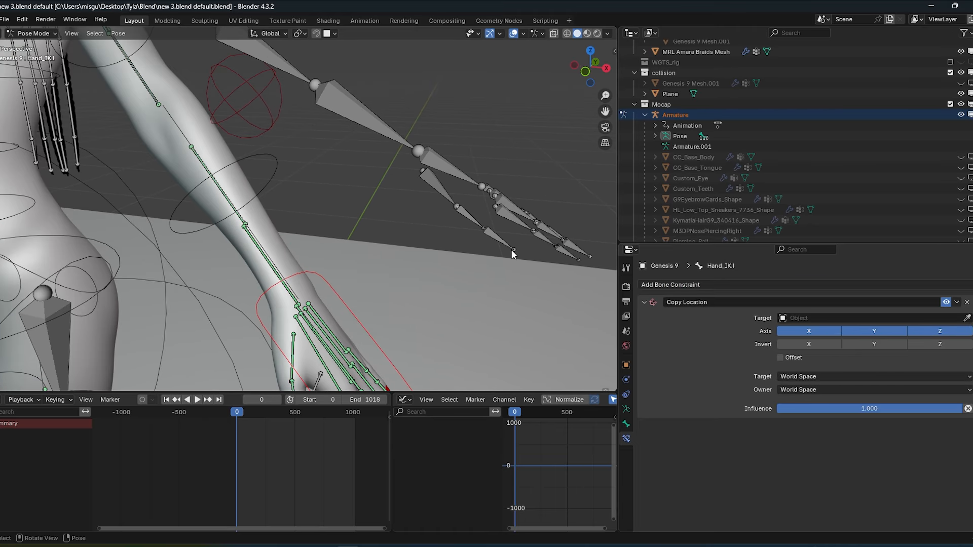
{"action": "middle_click_drag", "start_coordinate": [548, 226], "coordinate": [516, 239]}
{"action": "middle_click_drag", "start_coordinate": [505, 277], "coordinate": [488, 252], "text": "shift"}
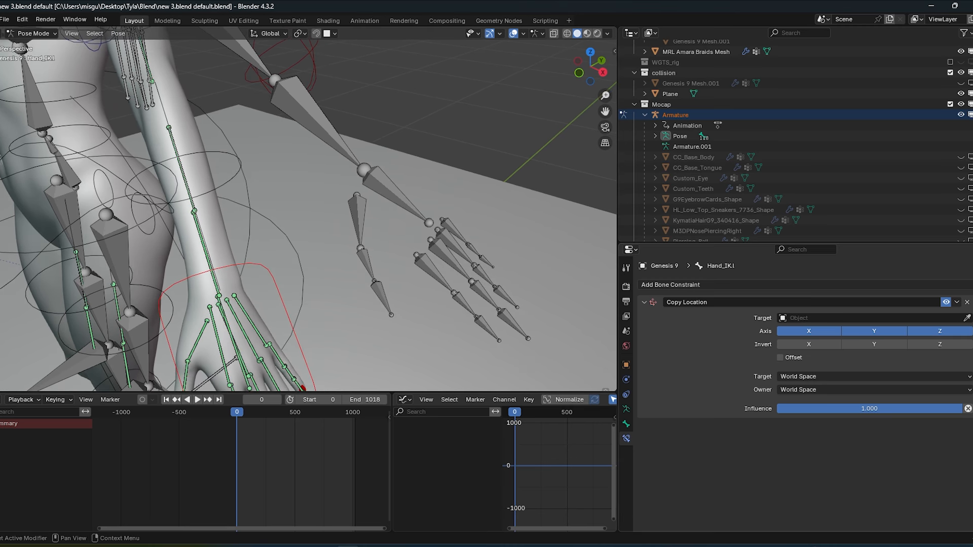
{"action": "left_click", "coordinate": [406, 207]}
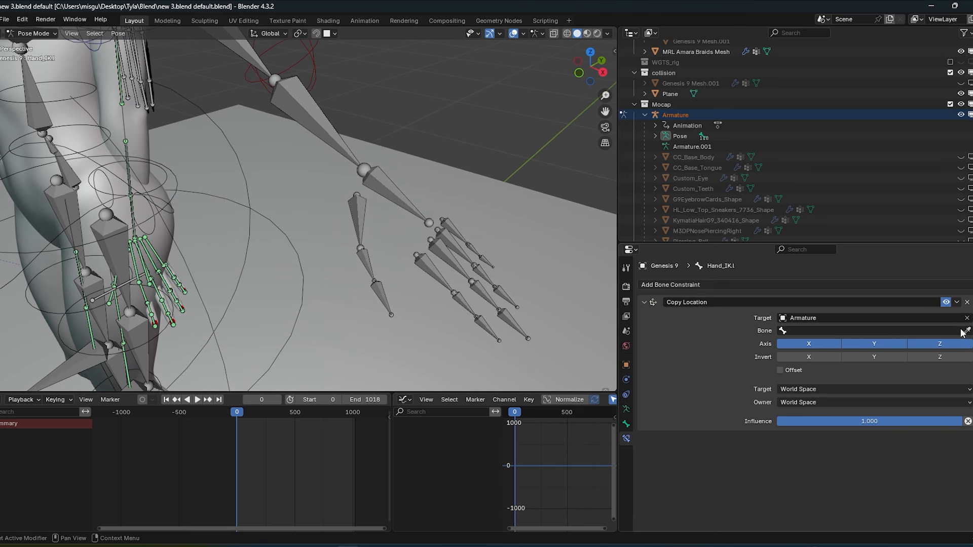
{"action": "left_click", "coordinate": [391, 193]}
{"action": "scroll", "coordinate": [375, 200], "scroll_direction": "down", "scroll_amount": 4}
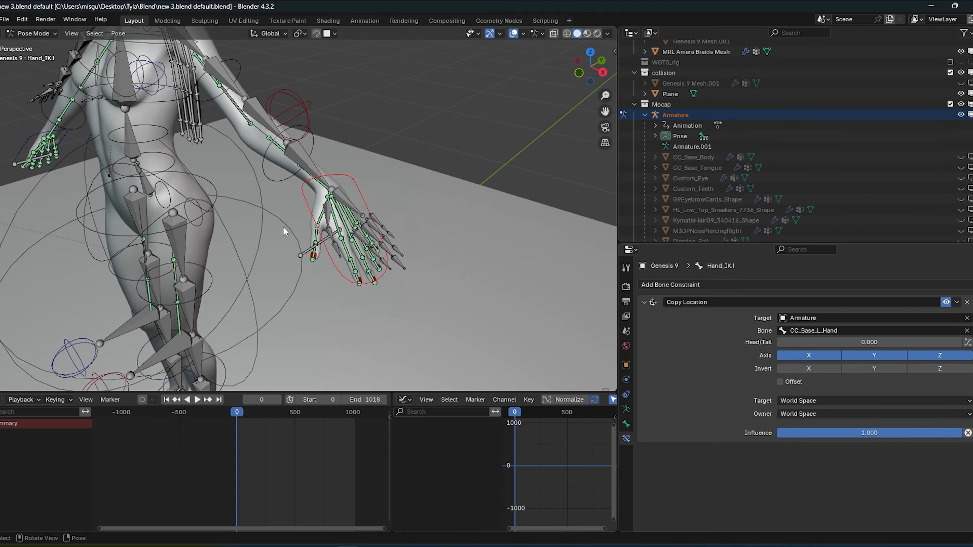
Rotate Hand_IK.l to line up with the mocap left hand bones, and apply its Copy Location constraint
{"action": "middle_click_drag", "start_coordinate": [104, 218], "coordinate": [169, 198]}
{"action": "middle_click_drag", "start_coordinate": [478, 205], "coordinate": [313, 171], "text": "shift"}
{"action": "left_click", "coordinate": [595, 76]}
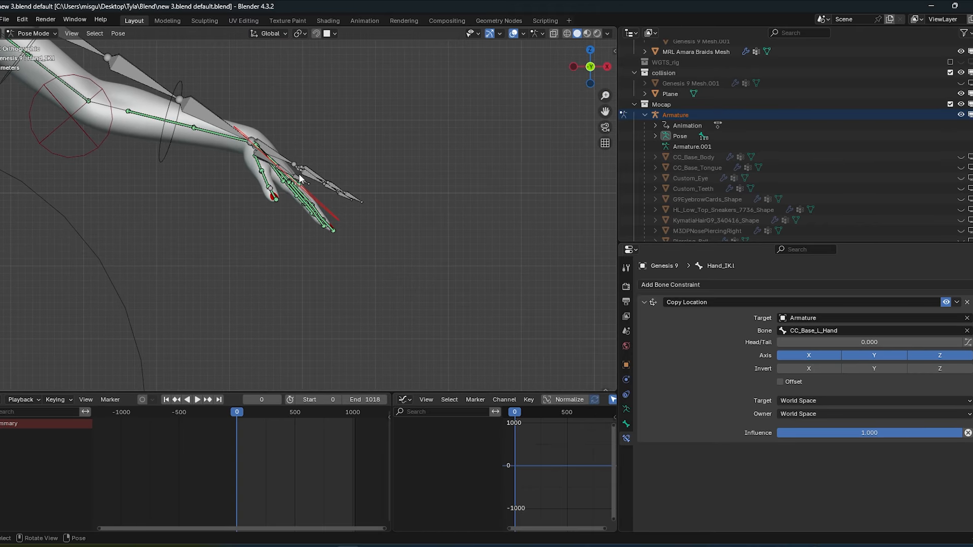
{"action": "scroll", "coordinate": [299, 178], "scroll_direction": "up", "scroll_amount": 2}
{"action": "key", "text": "r"}
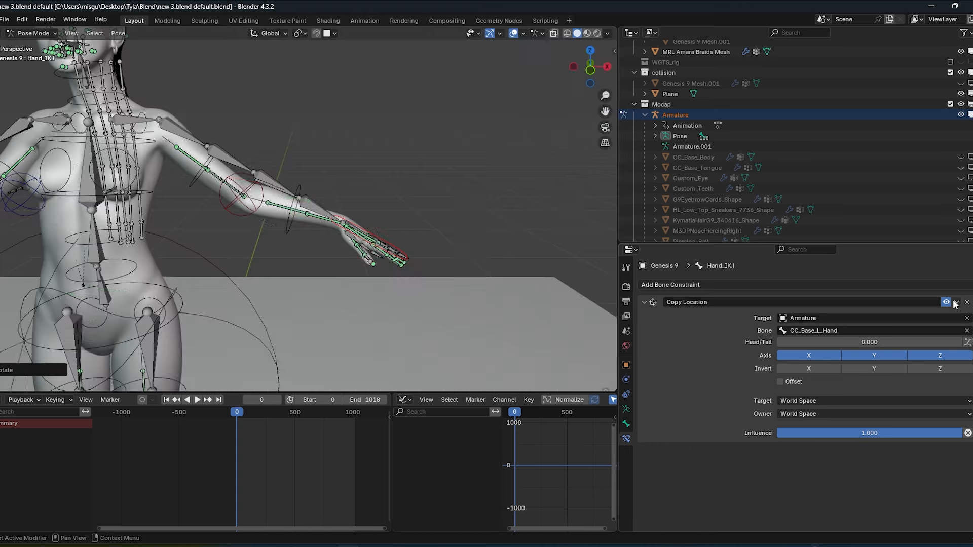
{"action": "left_click", "coordinate": [957, 302]}
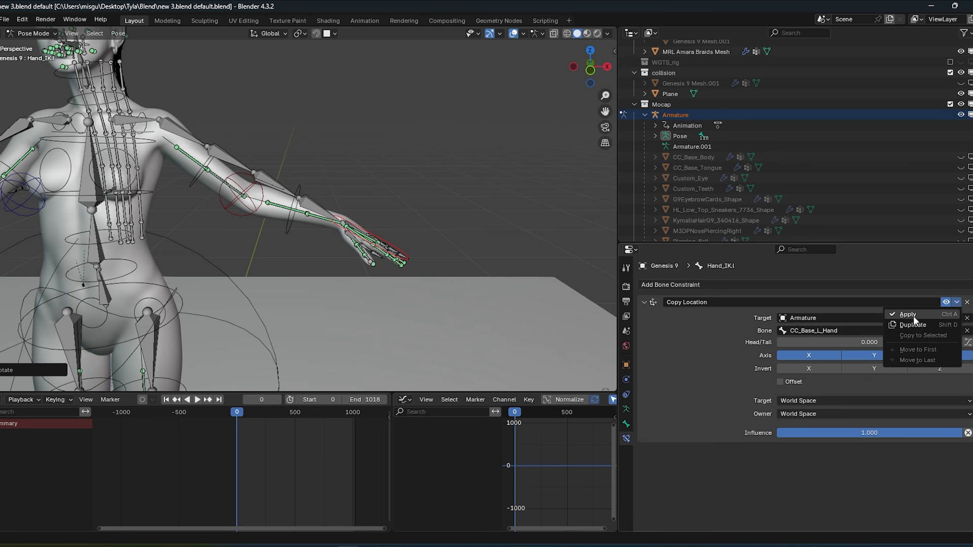
{"action": "left_click", "coordinate": [908, 314]}
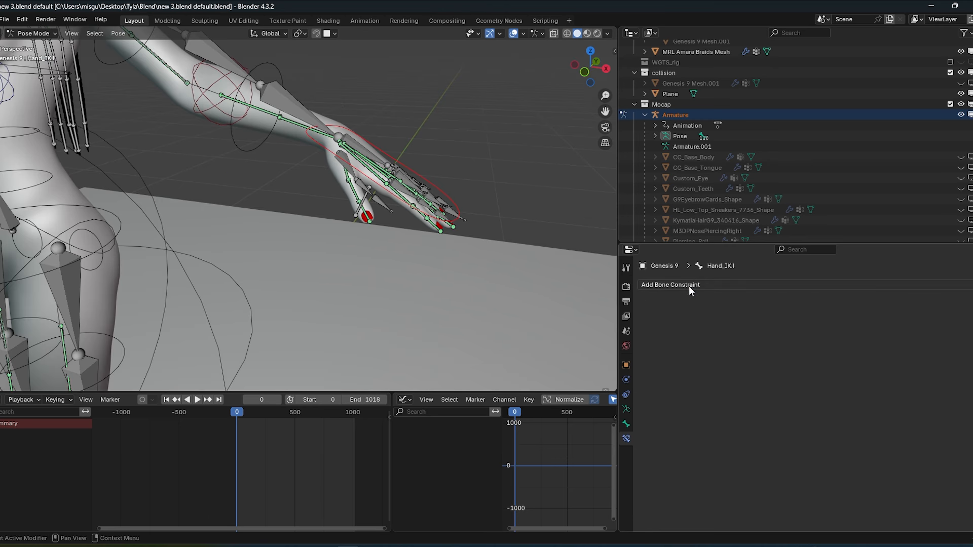
Add a Child Of constraint to Hand_IK.l, targeting the Armature's CC_Base_L_Hand bone, and set its inverse
{"action": "left_click", "coordinate": [689, 286]}
{"action": "left_click", "coordinate": [917, 337]}
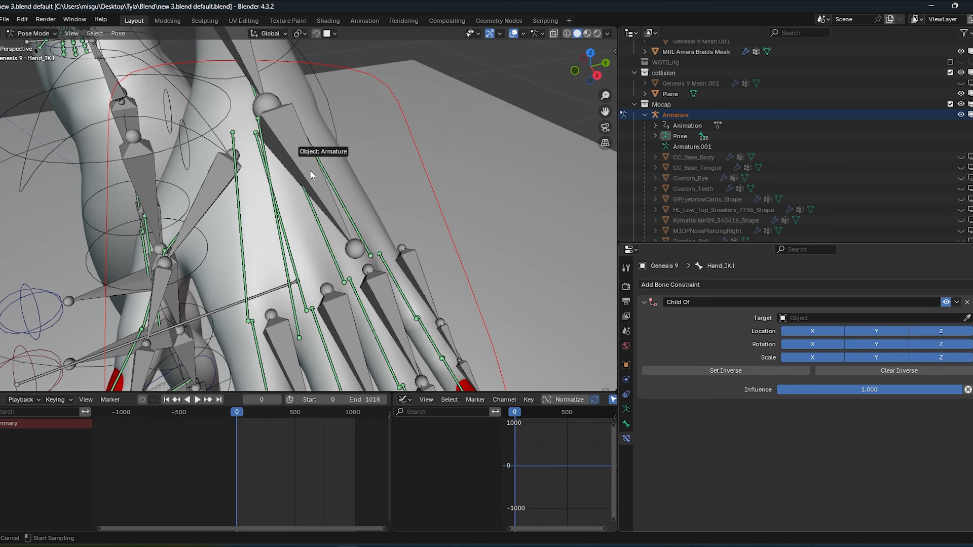
{"action": "left_click", "coordinate": [312, 175]}
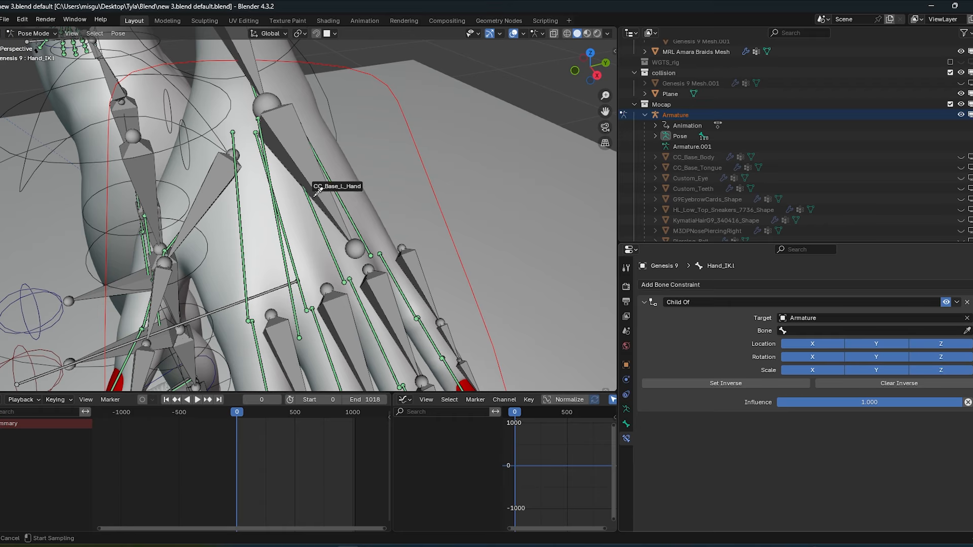
{"action": "left_click", "coordinate": [310, 176]}
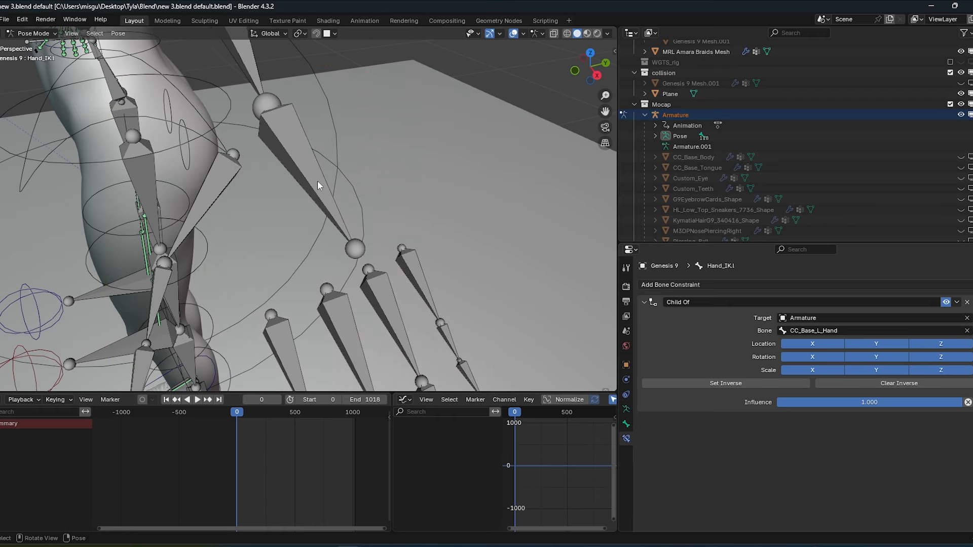
{"action": "left_click", "coordinate": [760, 385]}
Add a Copy Location constraint to Hand_IK.r targeting CC_Base_R_Hand, rotate the control to match the hand, and apply the constraint
{"action": "left_click", "coordinate": [752, 285]}
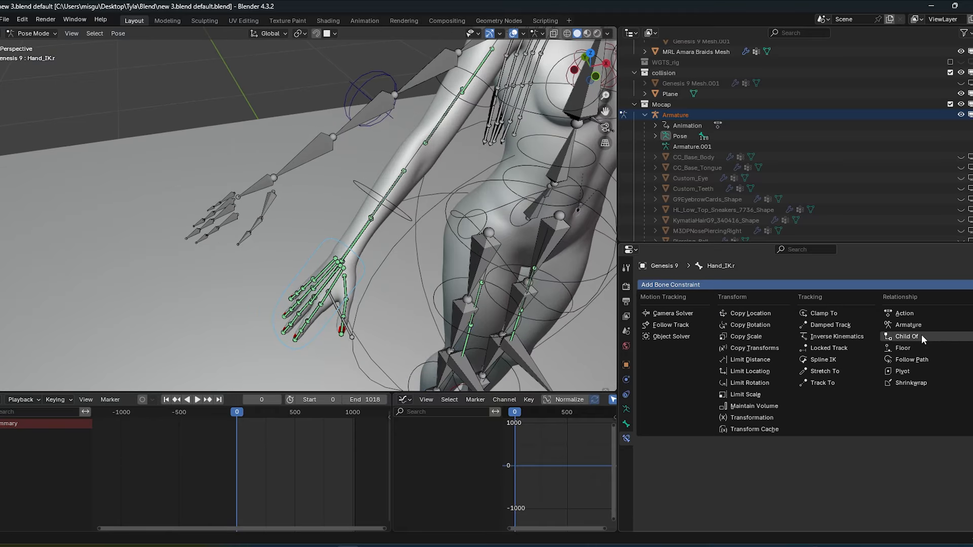
{"action": "left_click", "coordinate": [750, 313]}
{"action": "left_click", "coordinate": [967, 319]}
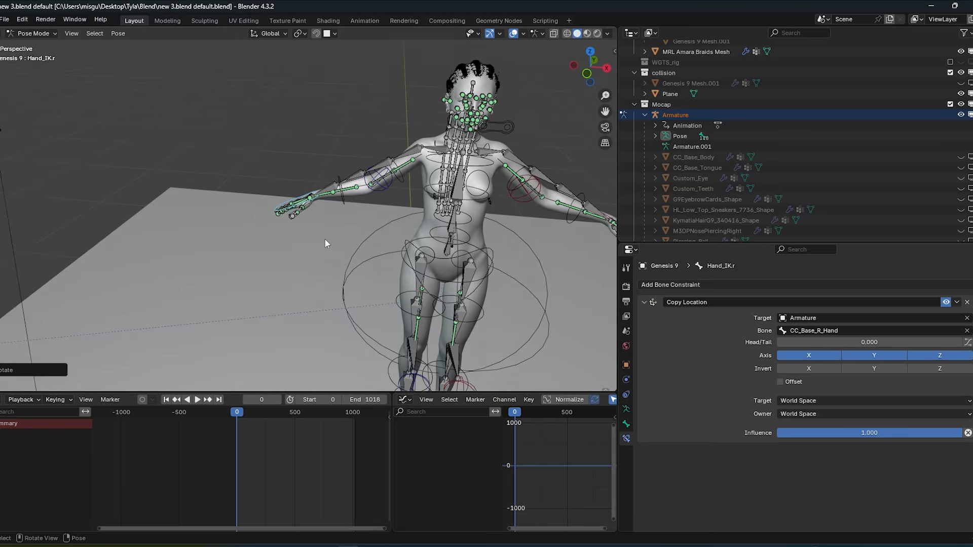
{"action": "left_click", "coordinate": [956, 302]}
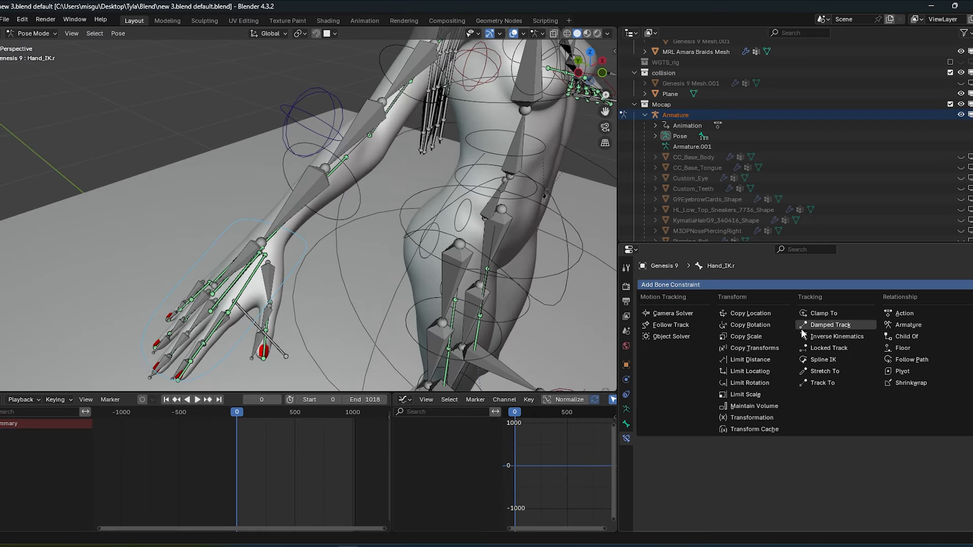
Add a Child Of constraint to Hand_IK.r, targeting the Armature's right hand bone
{"action": "left_click", "coordinate": [899, 357]}
{"action": "left_click", "coordinate": [967, 318]}
{"action": "left_click", "coordinate": [286, 188]}
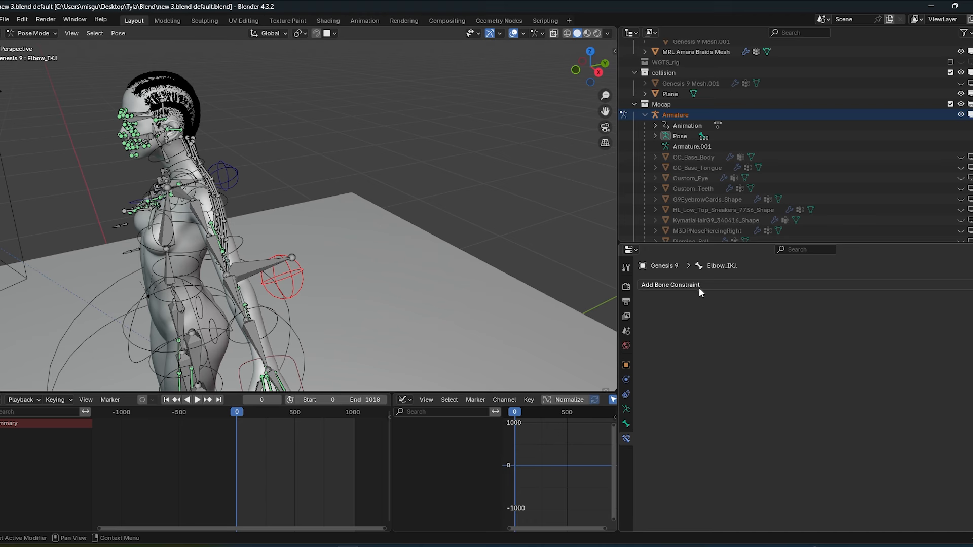
Add a Copy Location constraint to Elbow_IK.l, targeting the Armature's CC_Base_L_ForearmTwist01.001 bone with Head/Tail 1.000, and apply it
{"action": "left_click", "coordinate": [698, 286]}
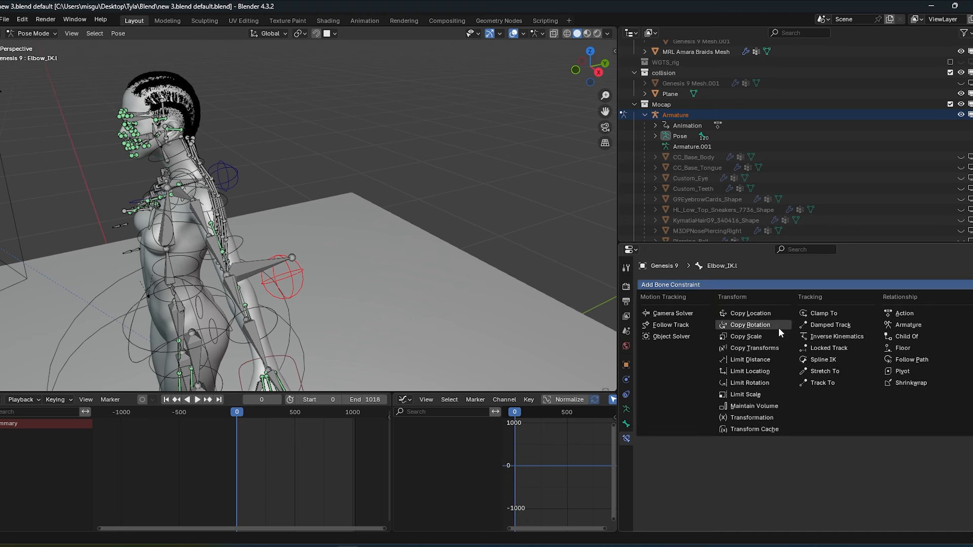
{"action": "left_click", "coordinate": [770, 315]}
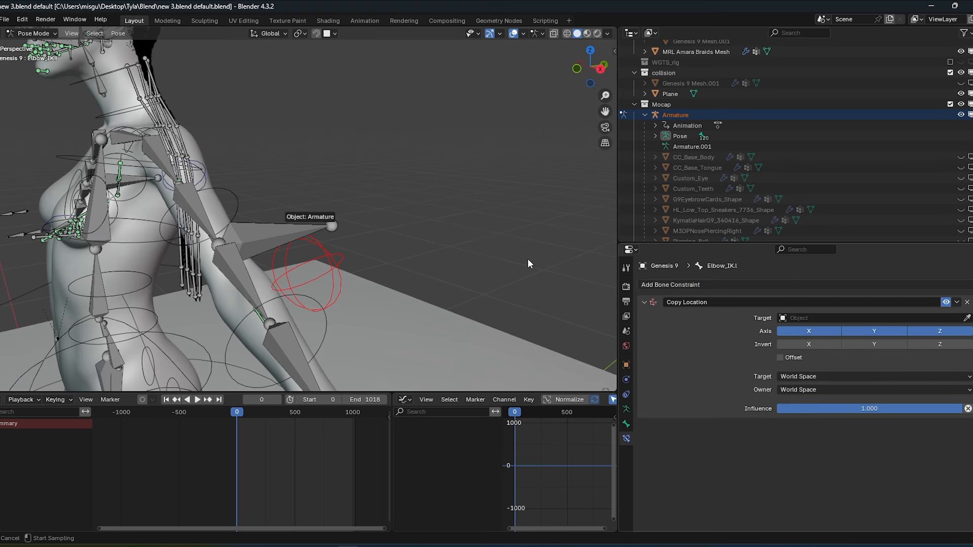
{"action": "left_click", "coordinate": [287, 228]}
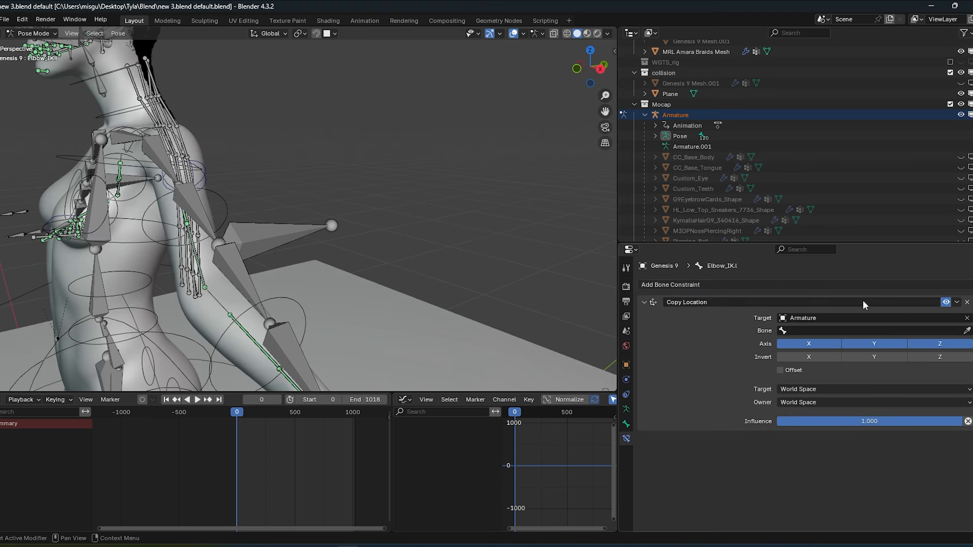
{"action": "left_click", "coordinate": [325, 229]}
{"action": "left_click_drag", "start_coordinate": [811, 342], "coordinate": [963, 342]}
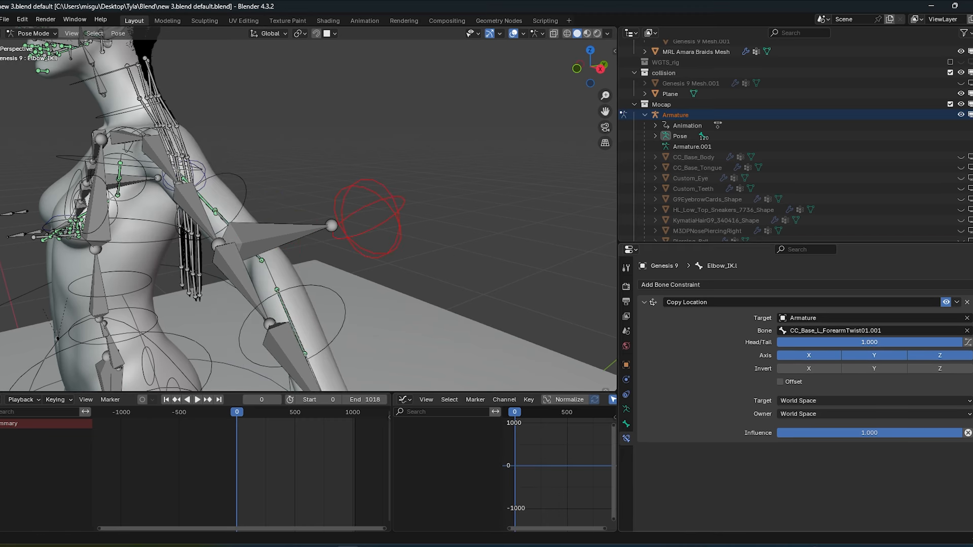
{"action": "left_click", "coordinate": [957, 301]}
{"action": "left_click", "coordinate": [907, 315]}
Add a Child Of constraint to Elbow_IK.l, targeting the Armature's CC_Base_L_ForearmTwist01.001 bone, and set its inverse
{"action": "left_click", "coordinate": [670, 284]}
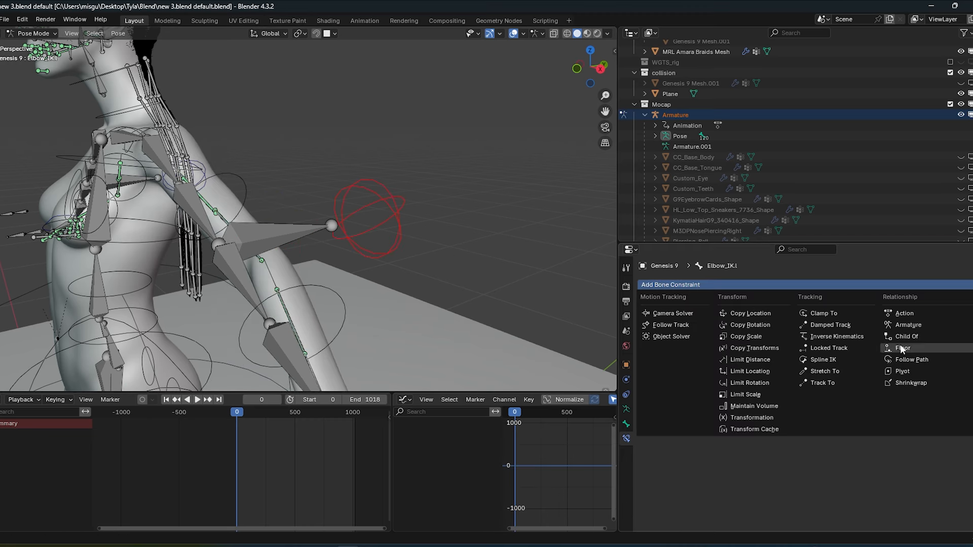
{"action": "left_click", "coordinate": [911, 338]}
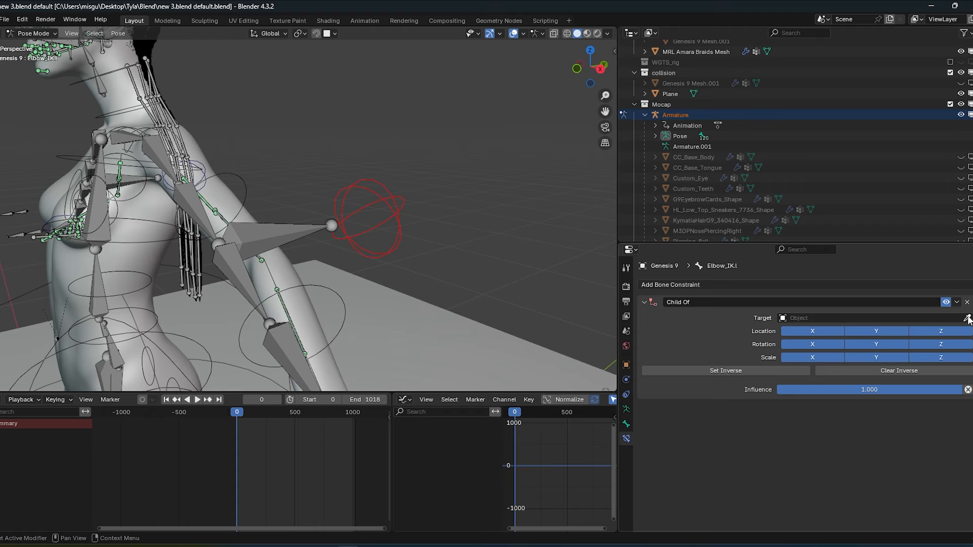
{"action": "left_click", "coordinate": [967, 318]}
{"action": "left_click", "coordinate": [311, 232]}
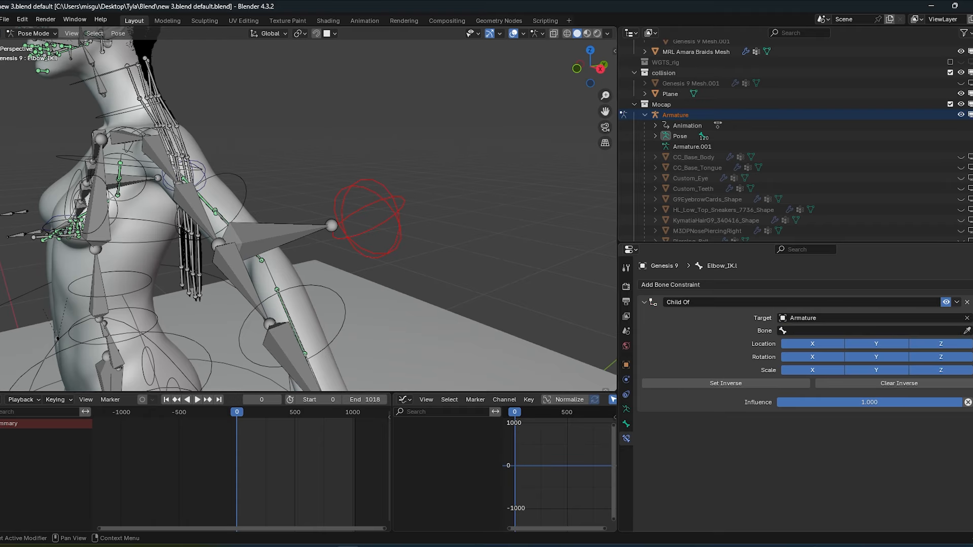
{"action": "left_click", "coordinate": [309, 230]}
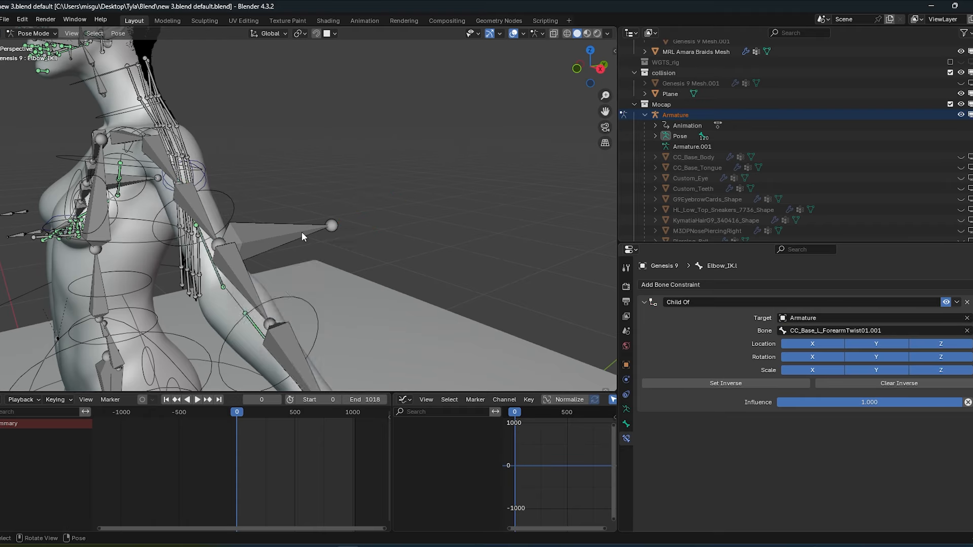
{"action": "left_click", "coordinate": [756, 382]}
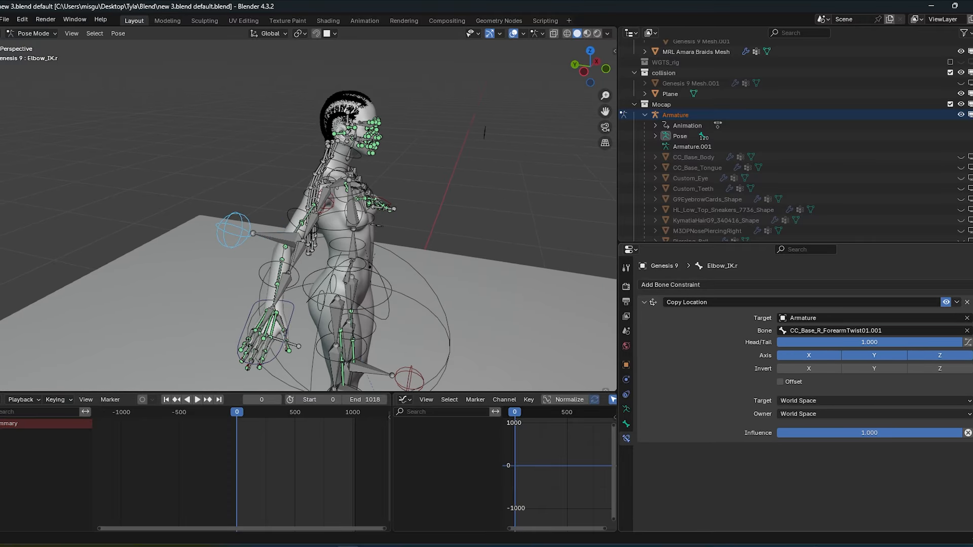
Apply the Copy Location constraint on Elbow_IK.r that targets CC_Base_R_ForearmTwist01.001
{"action": "middle_click_drag", "start_coordinate": [446, 285], "coordinate": [416, 288]}
{"action": "scroll", "coordinate": [416, 288], "scroll_direction": "up", "scroll_amount": 3}
{"action": "left_click", "coordinate": [967, 302]}
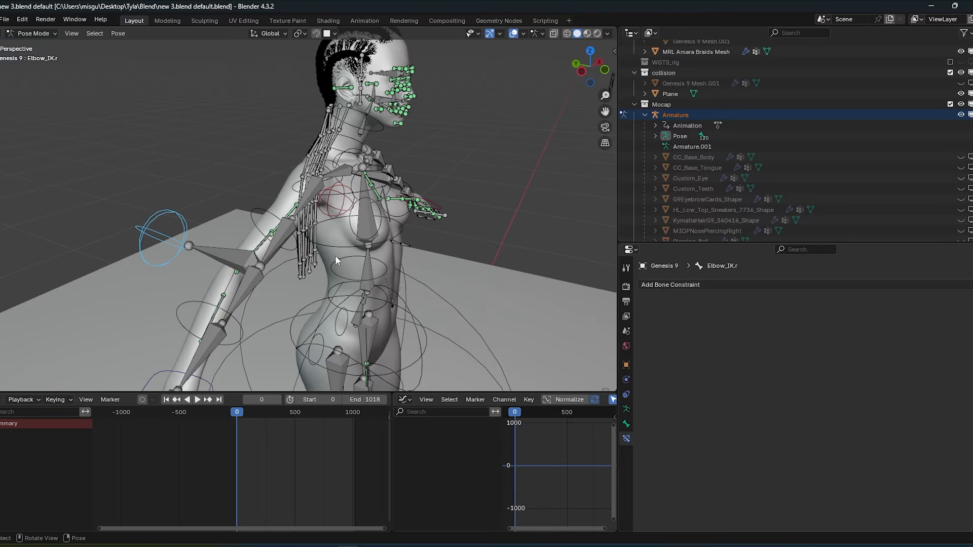
Add a Child Of constraint to Elbow_IK.r, targeting the Armature's CC_Base_R_ForearmTwist01.001 bone, and set its inverse
{"action": "middle_click_drag", "start_coordinate": [336, 256], "coordinate": [304, 254]}
{"action": "left_click", "coordinate": [749, 285]}
{"action": "left_click", "coordinate": [897, 338]}
{"action": "left_click", "coordinate": [967, 318]}
{"action": "left_click", "coordinate": [300, 246]}
{"action": "left_click", "coordinate": [967, 331]}
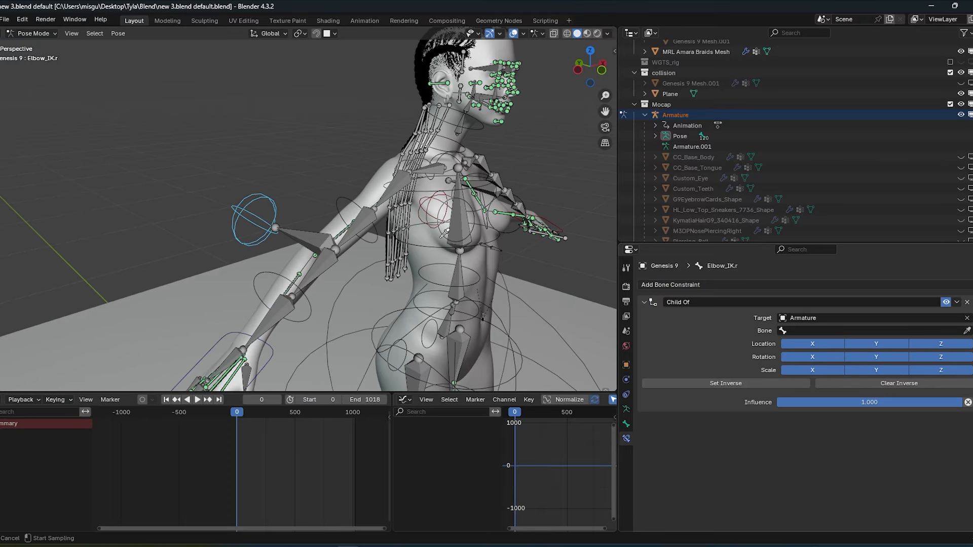
{"action": "left_click", "coordinate": [303, 247]}
{"action": "left_click", "coordinate": [742, 384]}
Play the animation with the Armature in Pose Position to check the retargeted arm and hand motion
{"action": "middle_click_drag", "start_coordinate": [522, 302], "coordinate": [354, 299]}
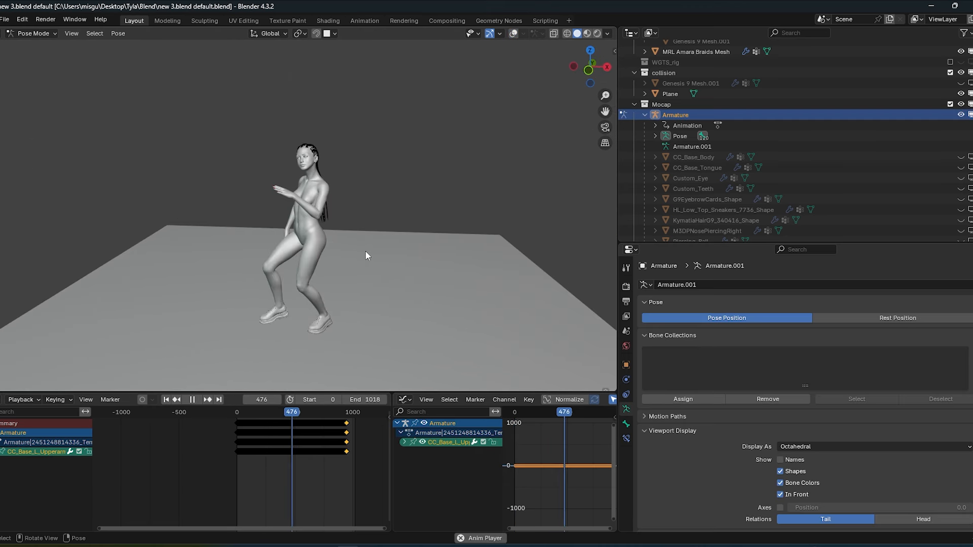
{"action": "scroll", "coordinate": [366, 256], "scroll_direction": "up", "scroll_amount": 1}
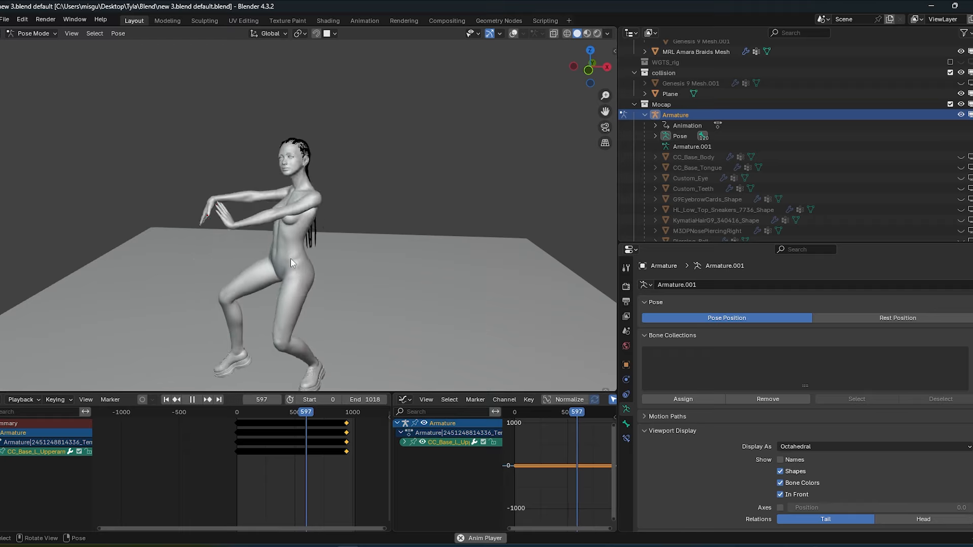
{"action": "scroll", "coordinate": [290, 262], "scroll_direction": "down", "scroll_amount": 1}
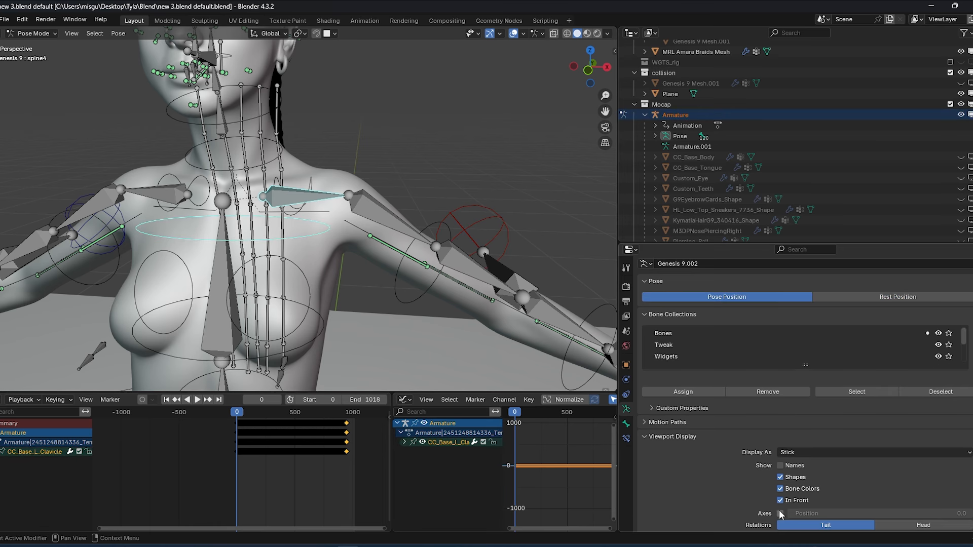
Show the Armature's bone axes and extrude a new bone from the head of CC_Base_L_Clavicle, running alongside the clavicle
{"action": "left_click", "coordinate": [283, 276]}
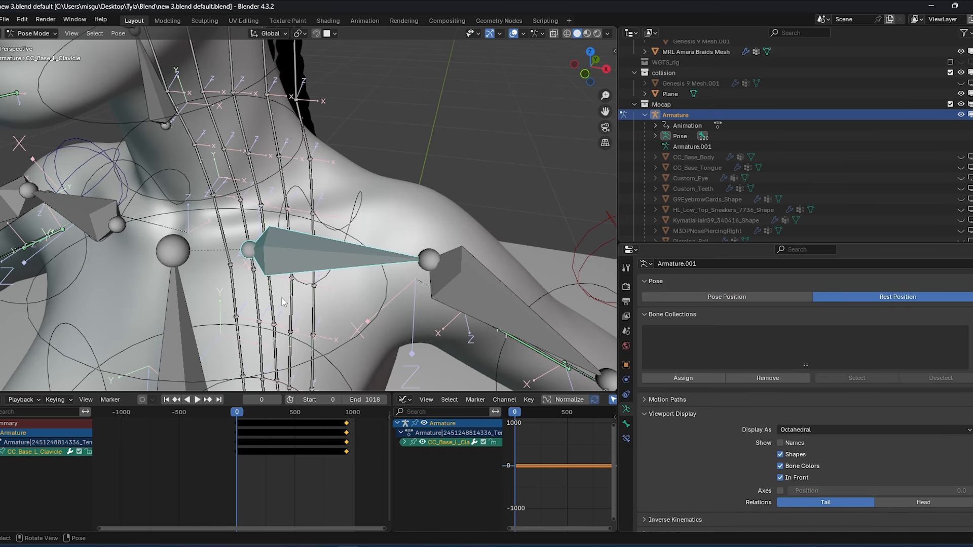
{"action": "left_click", "coordinate": [779, 489]}
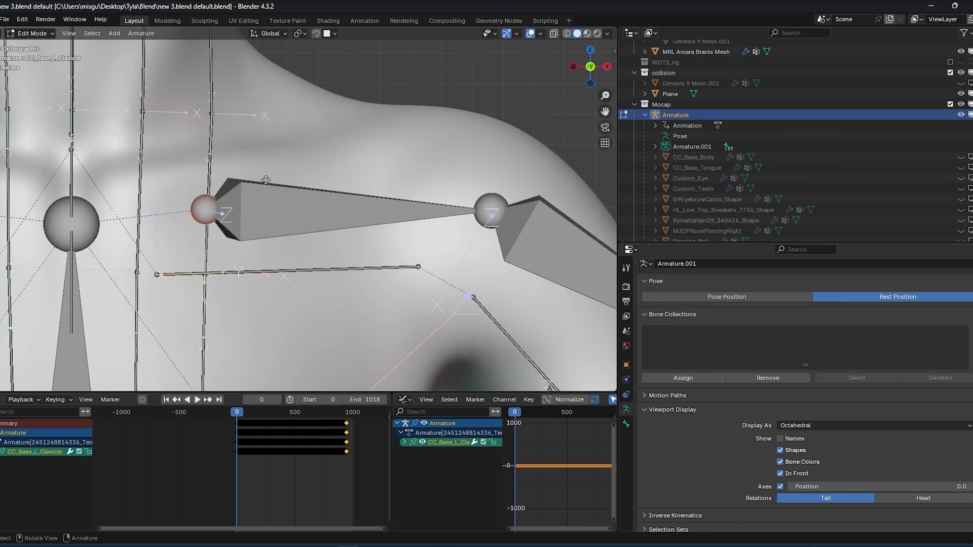
{"action": "key", "text": "e"}
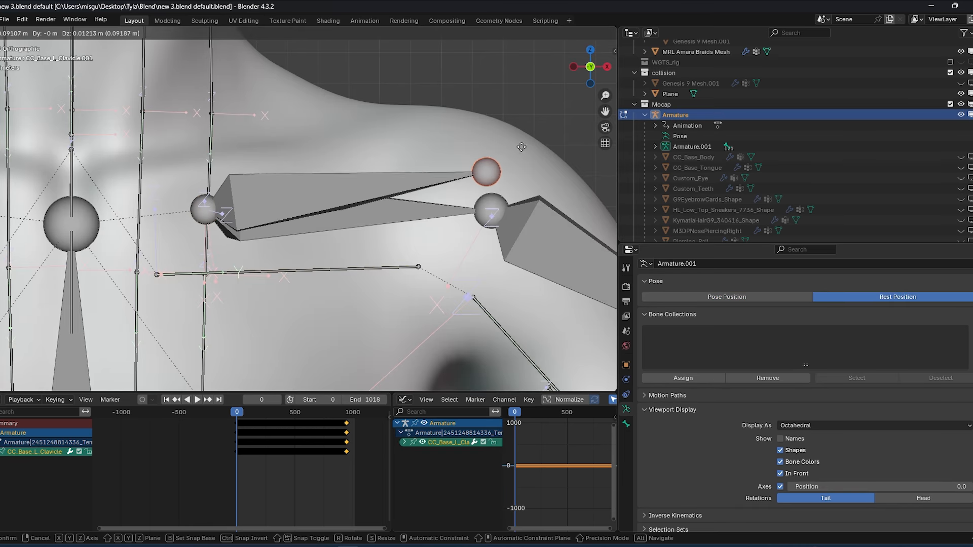
{"action": "left_click", "coordinate": [505, 150]}
Adjust the roll of the new left clavicle bone to match the axes of the Genesis 9 shoulder bone
{"action": "middle_click_drag", "start_coordinate": [504, 150], "coordinate": [435, 203]}
{"action": "left_click", "coordinate": [319, 217]}
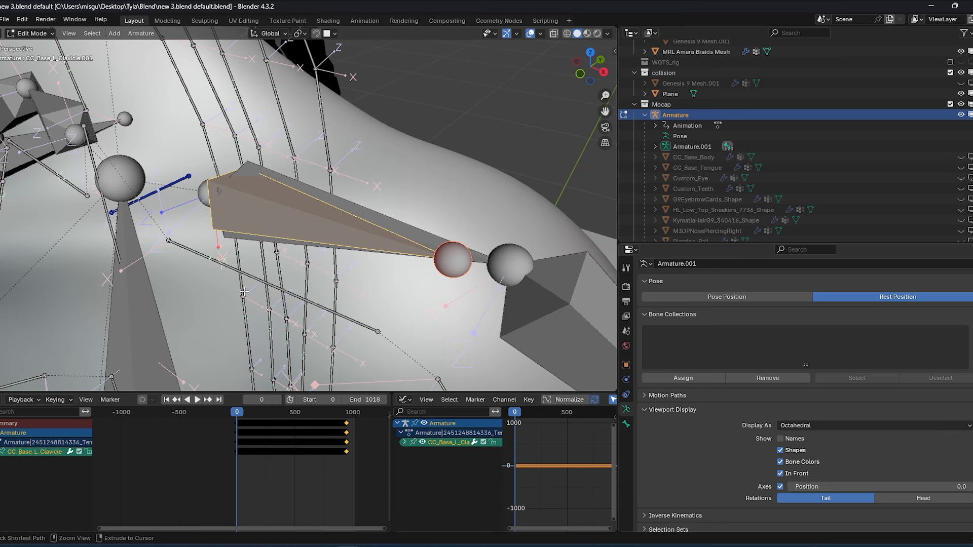
{"action": "key", "text": "ctrl+r"}
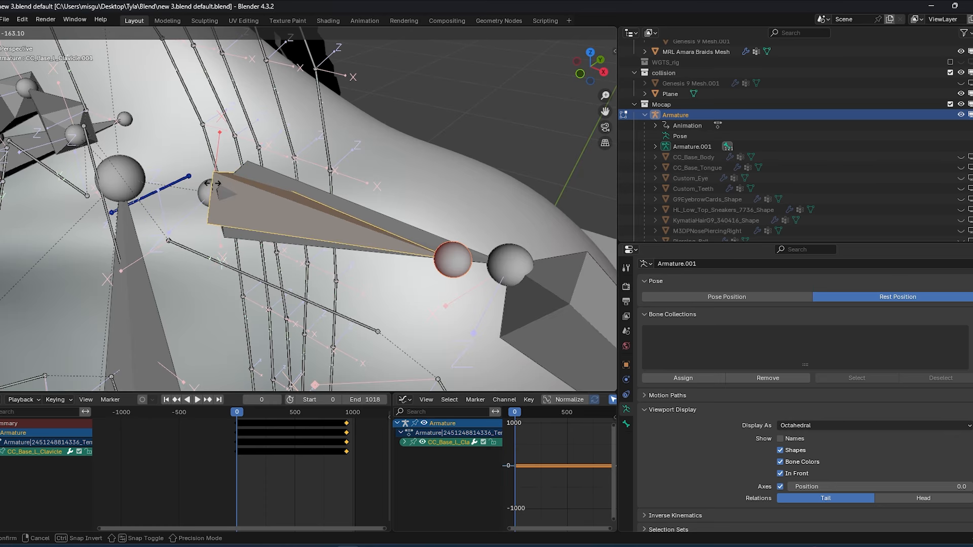
{"action": "left_click", "coordinate": [200, 195]}
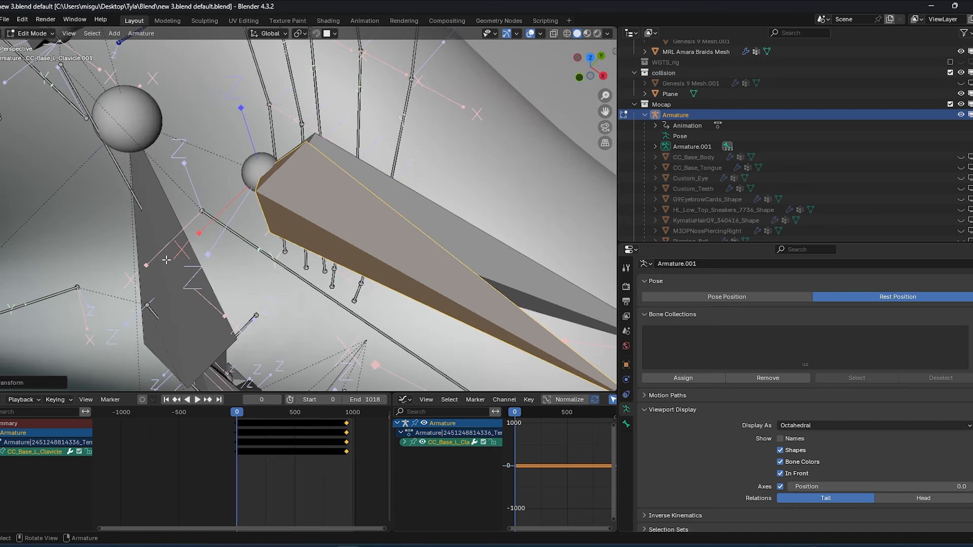
Snap the 3D cursor to the joint at the outer end of the CC_Base_L_Clavicle bone
{"action": "middle_click_drag", "start_coordinate": [211, 282], "coordinate": [273, 263]}
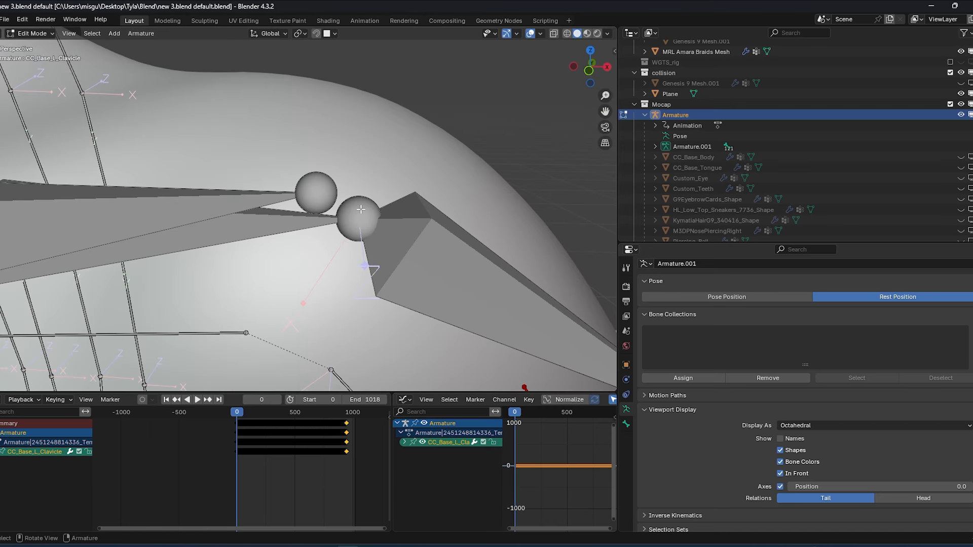
{"action": "key", "text": "shift+s"}
{"action": "left_click", "coordinate": [363, 270]}
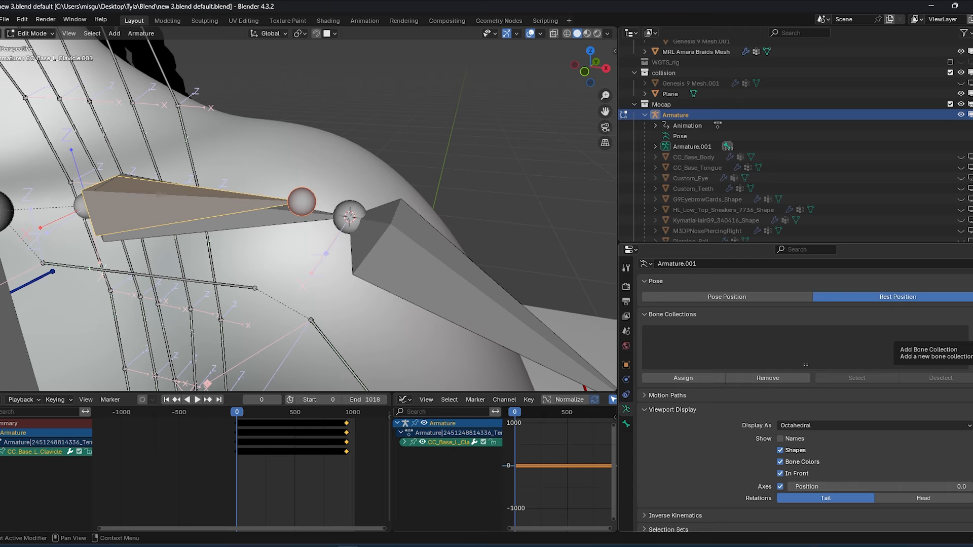
Assign the new left clavicle bone to a new bone collection named "Shoulder retarget bones"
{"action": "left_click", "coordinate": [683, 378]}
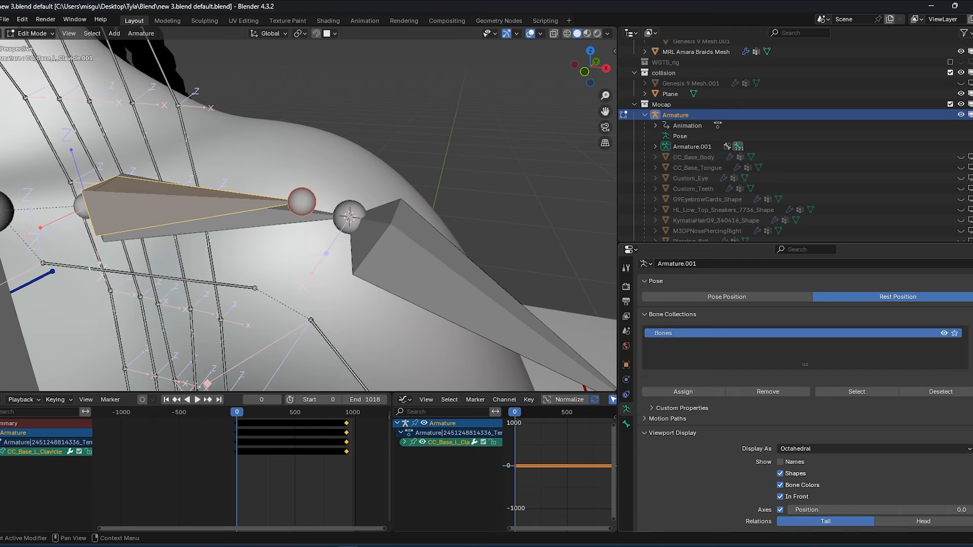
{"action": "double_click", "coordinate": [671, 332]}
{"action": "type", "text": "Sho"}
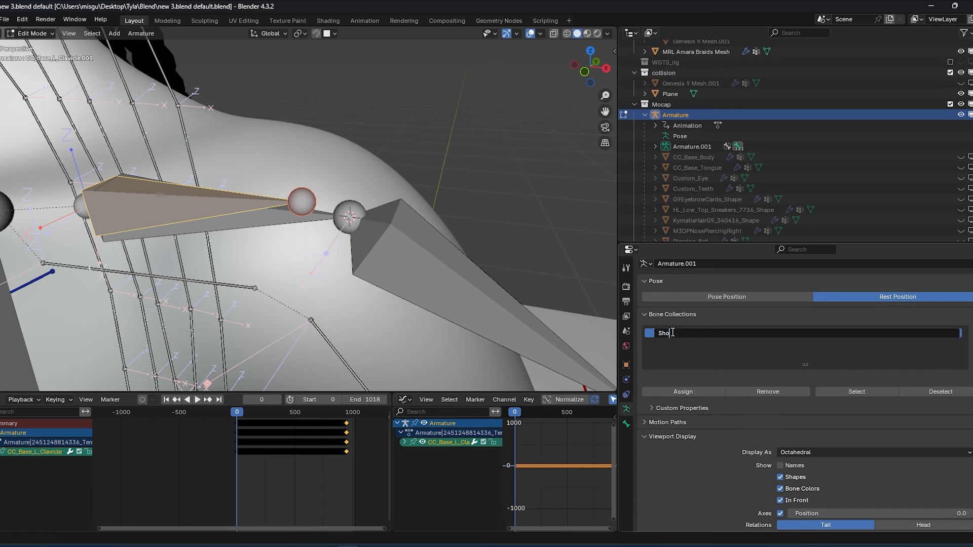
{"action": "type", "text": "ulder rtarget bones"}
Set the bone color of CC_Base_L_Clavicle.001 to 02 - Theme Color Set
{"action": "left_click", "coordinate": [626, 424]}
{"action": "scroll", "coordinate": [691, 419], "scroll_direction": "down", "scroll_amount": 1}
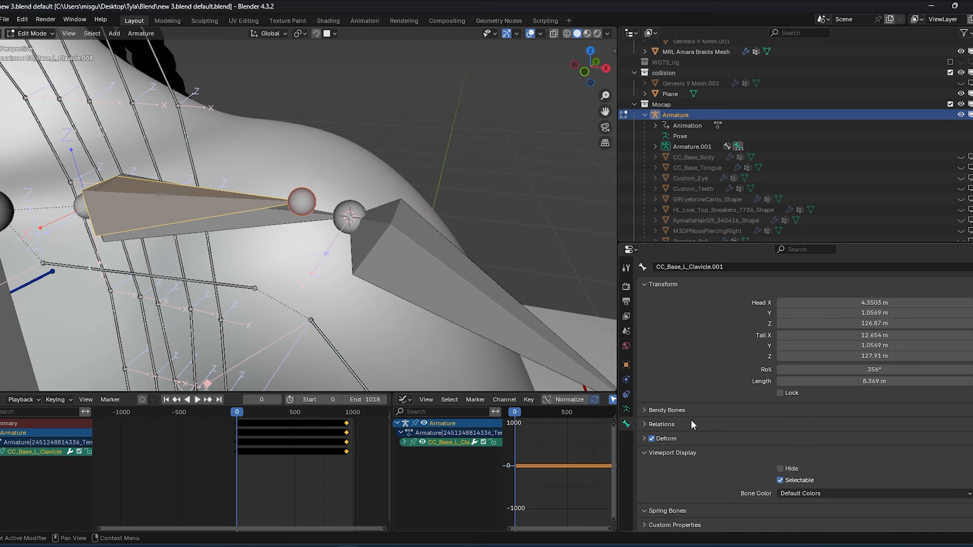
{"action": "left_click", "coordinate": [826, 492]}
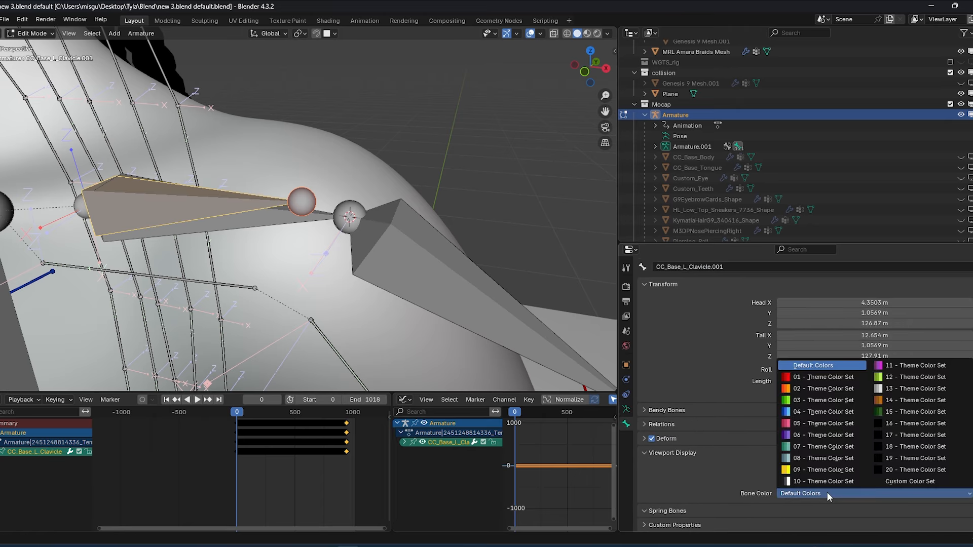
{"action": "left_click", "coordinate": [802, 388]}
Snap the tail of CC_Base_L_Clavicle.001 to the 3D cursor at the outer shoulder joint
{"action": "scroll", "coordinate": [328, 213], "scroll_direction": "up", "scroll_amount": 2}
{"action": "left_click", "coordinate": [329, 206]}
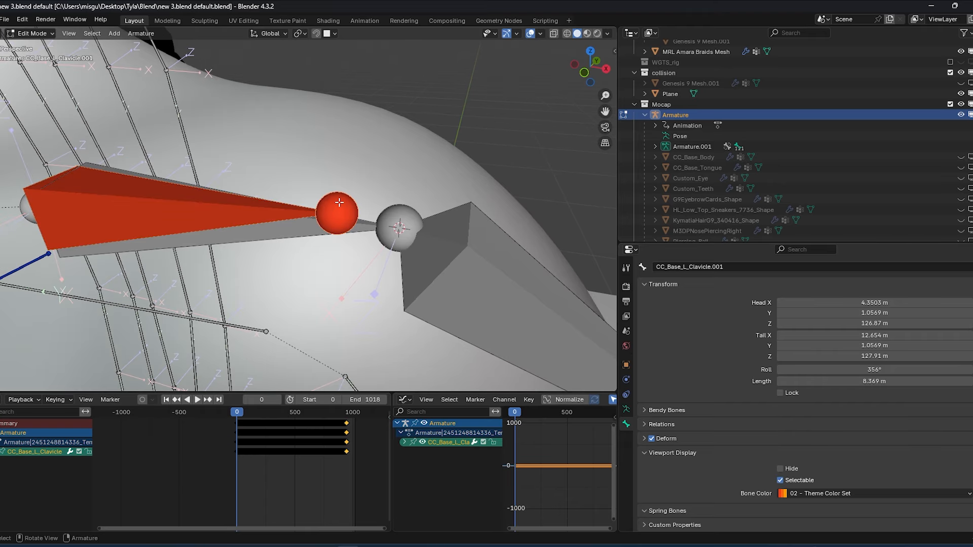
{"action": "key", "text": "shift+s"}
{"action": "left_click", "coordinate": [339, 142]}
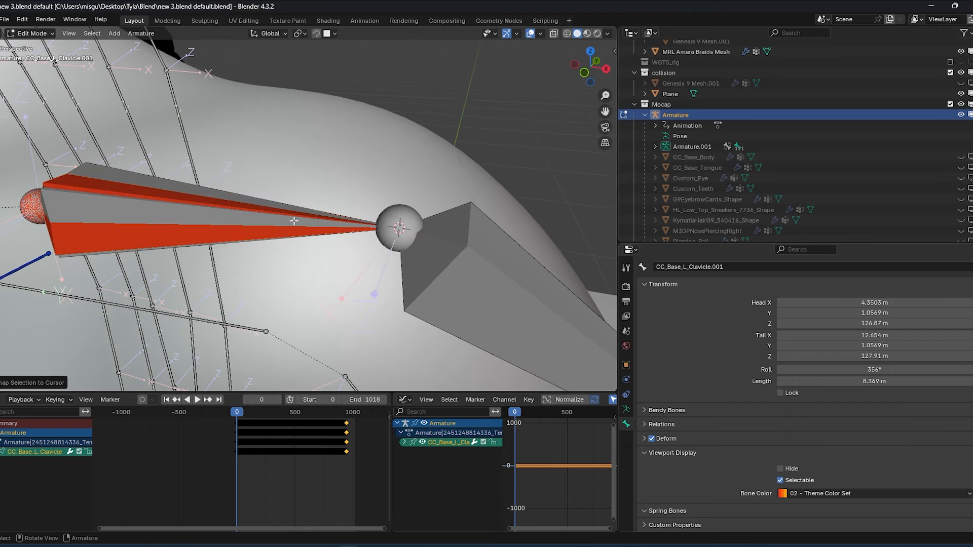
Add a Stretch To constraint to CC_Base_L_Clavicle.001 in Pose Mode and pick the Armature as its target
{"action": "middle_click_drag", "start_coordinate": [293, 221], "coordinate": [382, 253]}
{"action": "scroll", "coordinate": [326, 228], "scroll_direction": "up", "scroll_amount": 2}
{"action": "left_click", "coordinate": [329, 224]}
{"action": "middle_click_drag", "start_coordinate": [396, 253], "coordinate": [468, 326]}
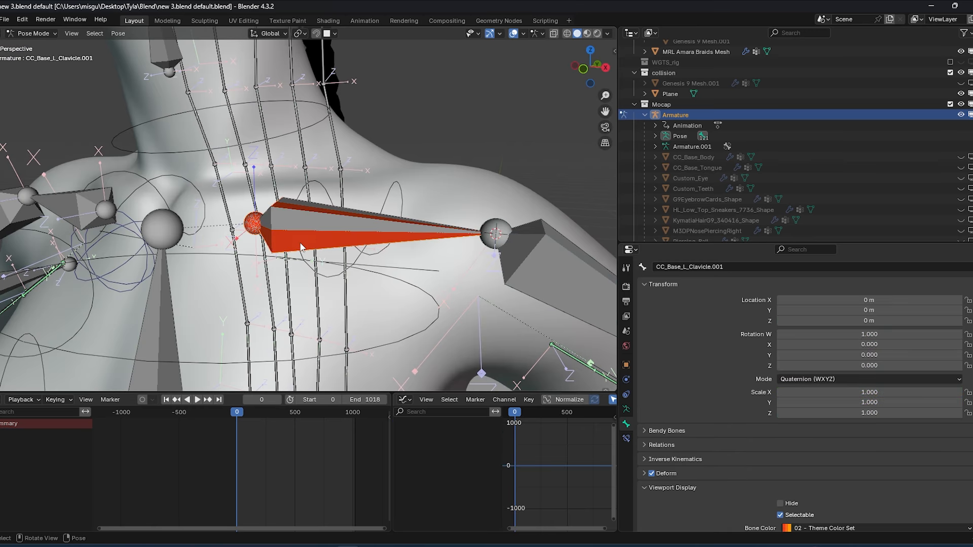
{"action": "middle_click_drag", "start_coordinate": [324, 239], "coordinate": [355, 253]}
{"action": "left_click", "coordinate": [626, 439]}
{"action": "left_click", "coordinate": [704, 284]}
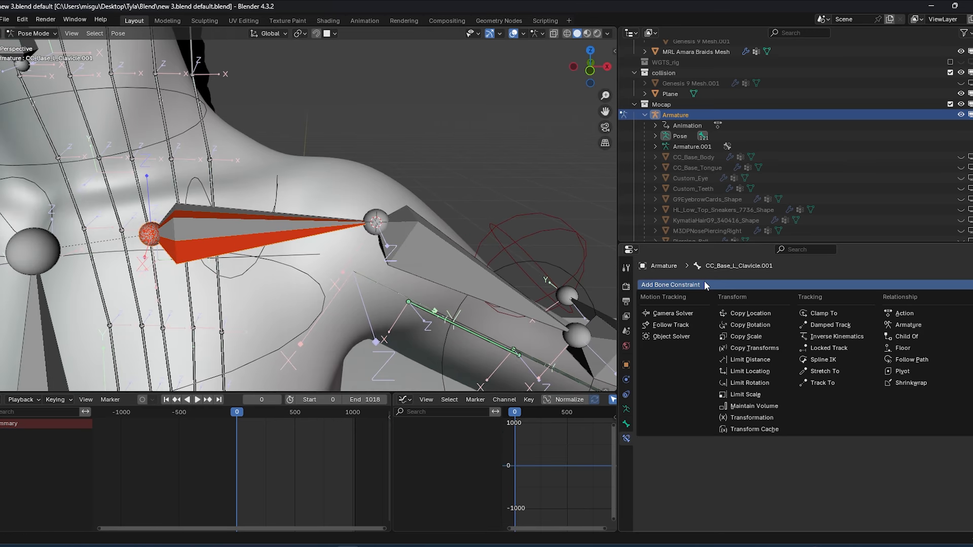
{"action": "left_click", "coordinate": [825, 372]}
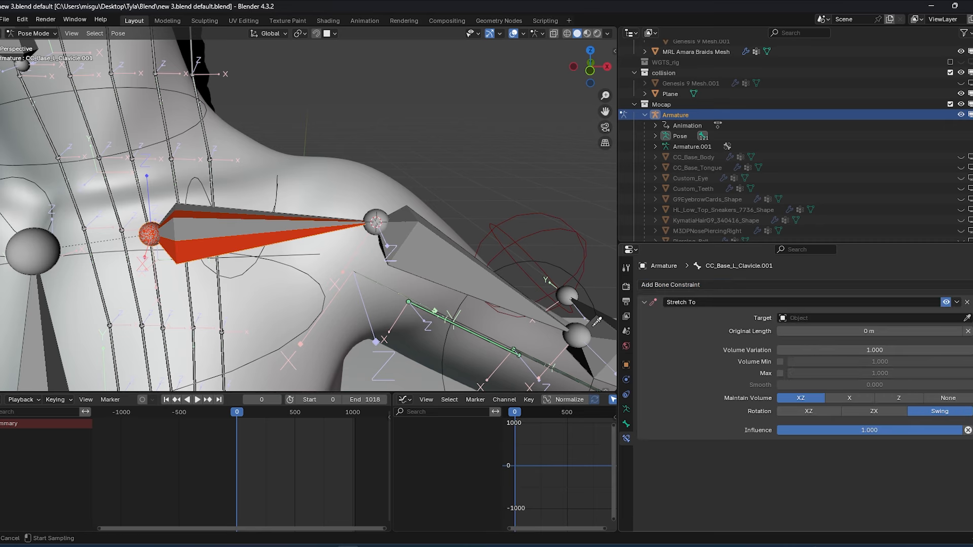
{"action": "left_click", "coordinate": [439, 309]}
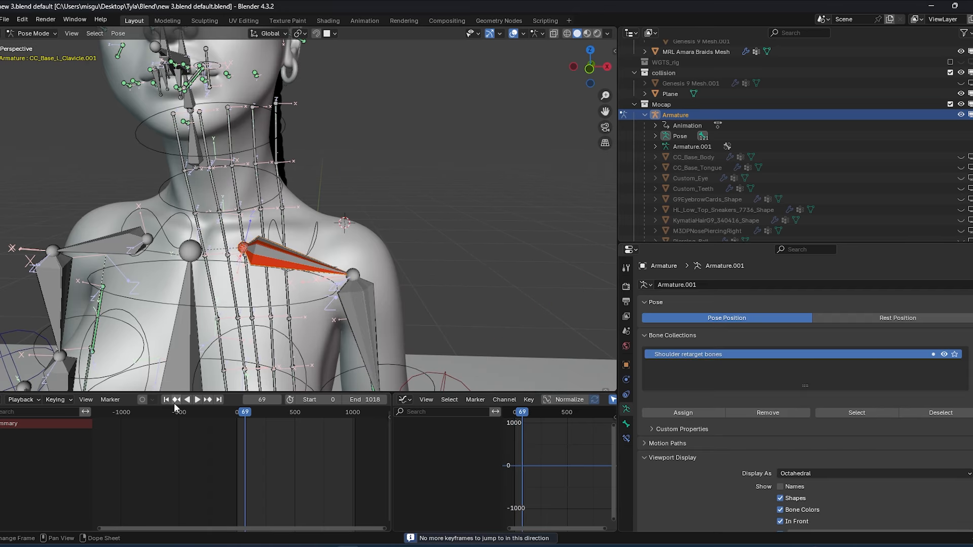
At the first frame, add a Copy Rotation constraint to Genesis 9's l_shoulder, targeting the Armature bone CC_Base_L_Clavicle.001
{"action": "left_click", "coordinate": [167, 400]}
{"action": "middle_click_drag", "start_coordinate": [299, 266], "coordinate": [282, 279]}
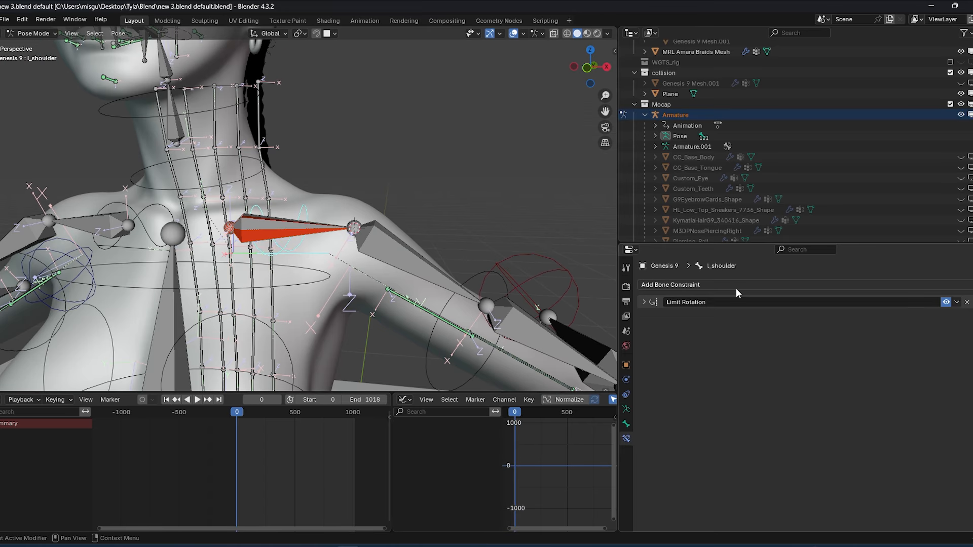
{"action": "left_click", "coordinate": [736, 287]}
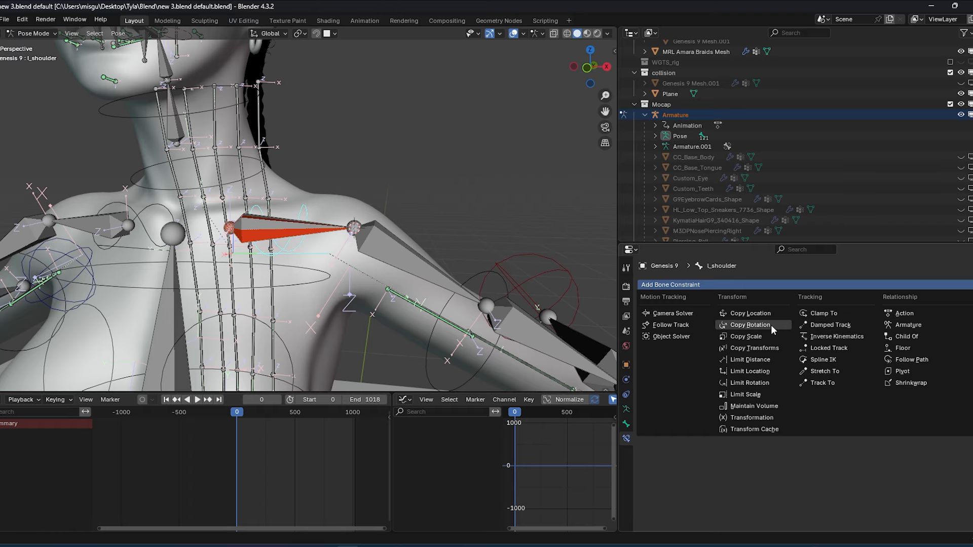
{"action": "left_click", "coordinate": [750, 325]}
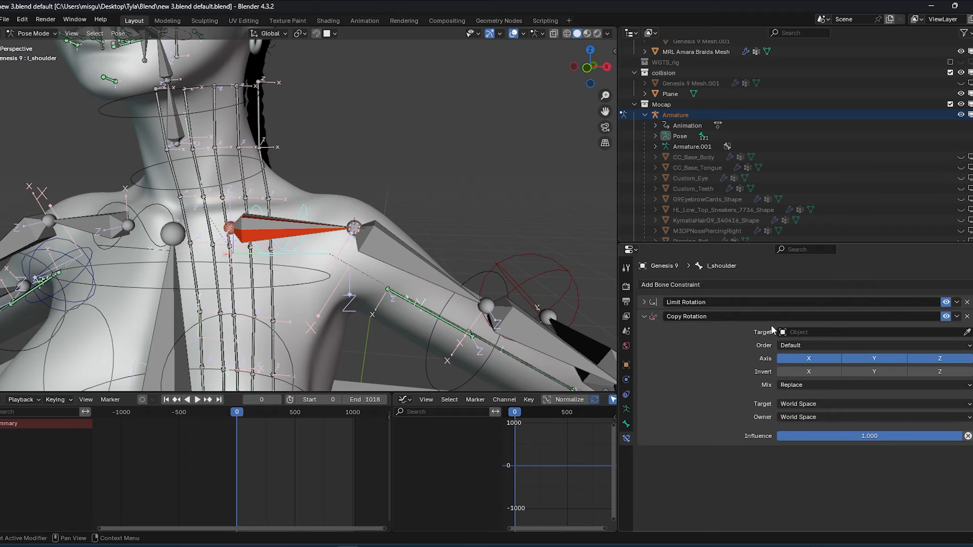
{"action": "scroll", "coordinate": [202, 250], "scroll_direction": "up", "scroll_amount": 5}
{"action": "mouse_move", "coordinate": [202, 250]}
{"action": "middle_mouse_down"}
{"action": "mouse_move", "coordinate": [181, 277]}
{"action": "mouse_move", "coordinate": [217, 253]}
{"action": "middle_mouse_up"}
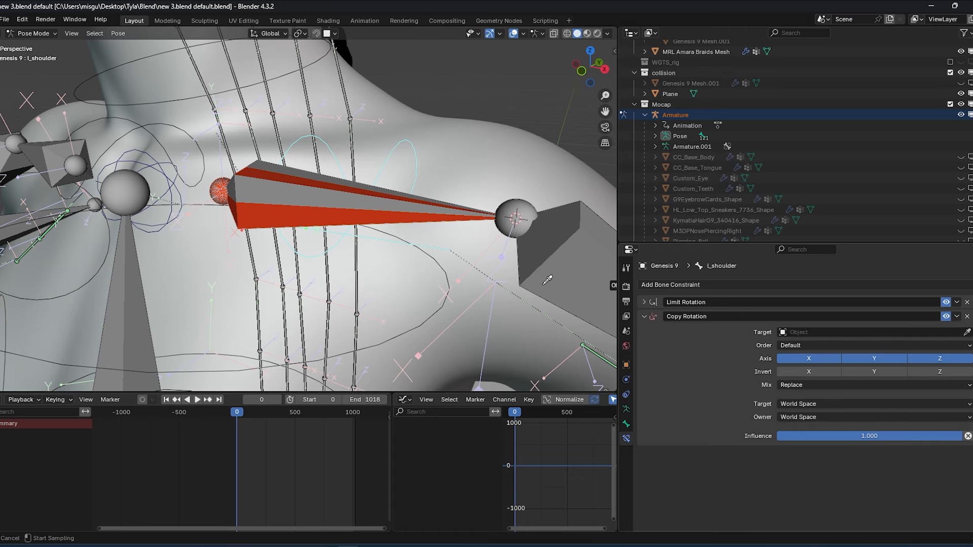
{"action": "left_click", "coordinate": [278, 191]}
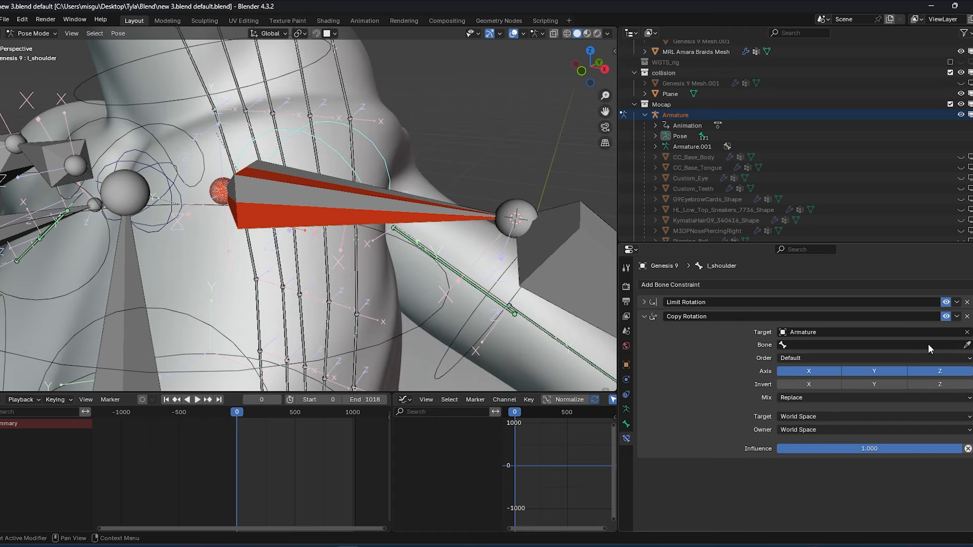
{"action": "left_click", "coordinate": [261, 222]}
{"action": "middle_click_drag", "start_coordinate": [262, 223], "coordinate": [233, 244]}
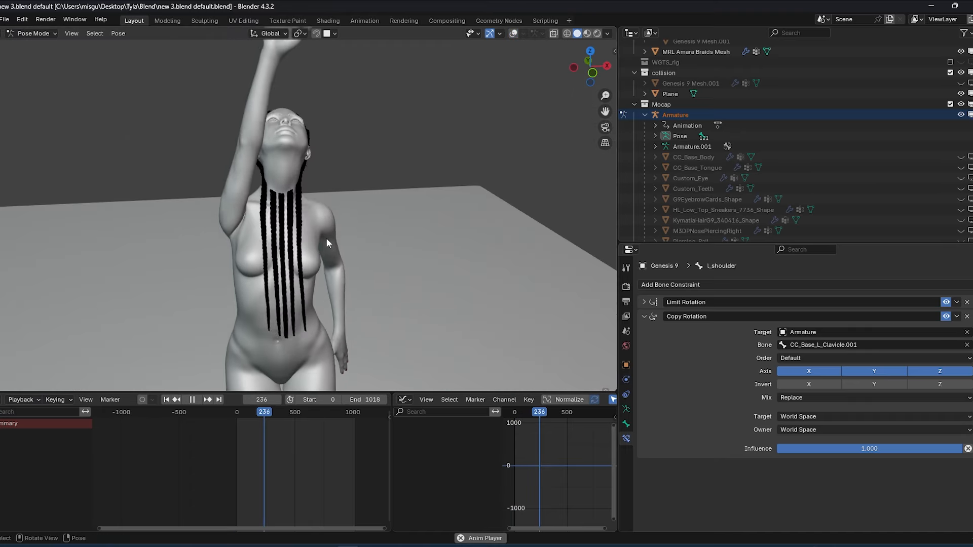
Play back the animation to check the left shoulder's retargeted motion
{"action": "key", "text": "space"}
{"action": "middle_click_drag", "start_coordinate": [356, 258], "coordinate": [270, 245]}
{"action": "key", "text": "space"}
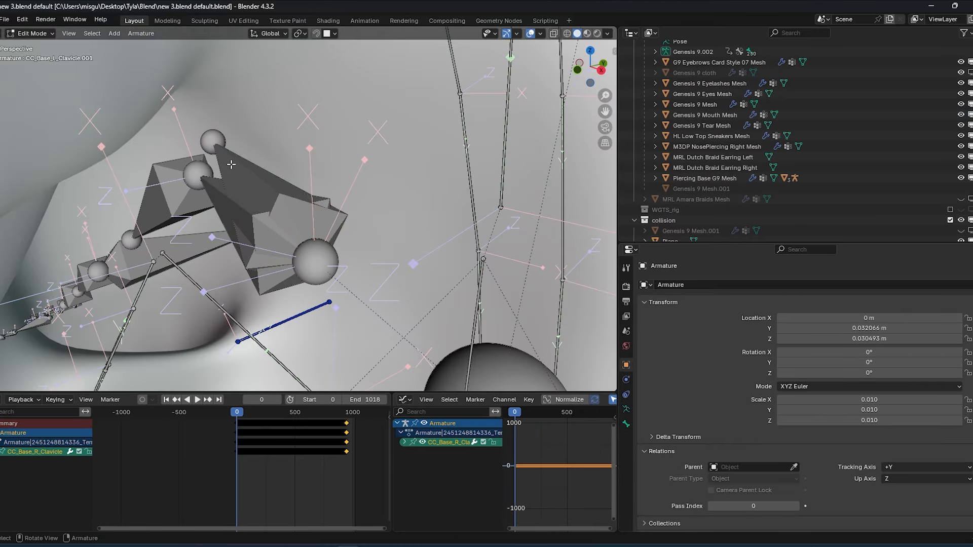
Set the bone color of CC_Base_R_Clavicle.001 to 02 - Theme Color Set
{"action": "left_click", "coordinate": [627, 409]}
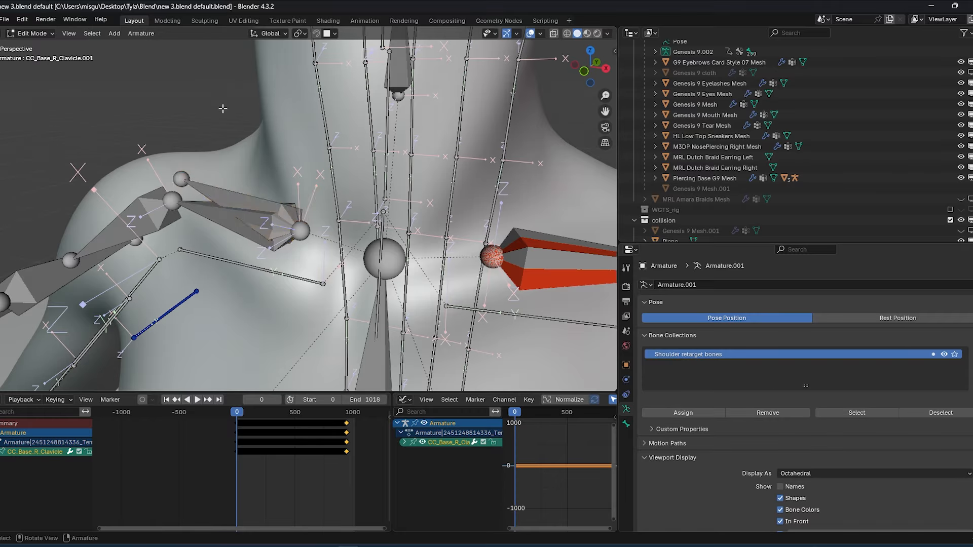
{"action": "left_click", "coordinate": [626, 424]}
{"action": "left_click", "coordinate": [801, 493]}
{"action": "left_click", "coordinate": [828, 389]}
Snap the tail of CC_Base_R_Clavicle.001 to the 3D cursor and adjust the bone's roll
{"action": "scroll", "coordinate": [233, 213], "scroll_direction": "up", "scroll_amount": 5}
{"action": "key", "text": "shift+s"}
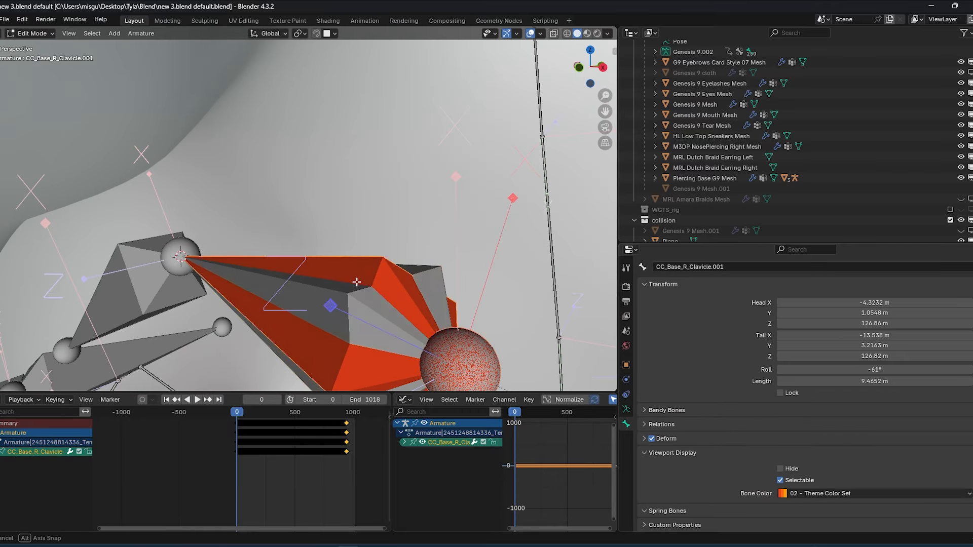
{"action": "key", "text": "ctrl+r"}
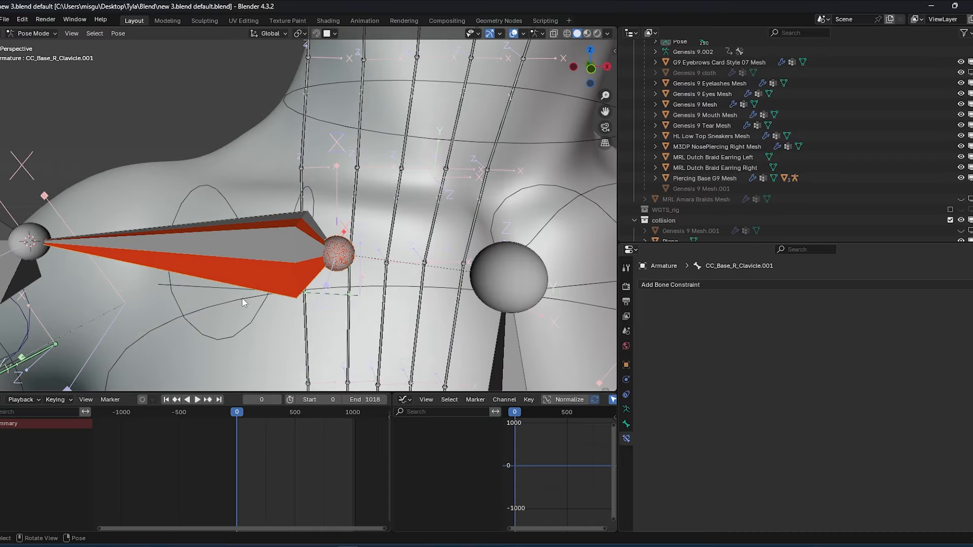
Add a Stretch To constraint to CC_Base_R_Clavicle.001, targeting the Armature bone CC_Base_R_Upperarm
{"action": "left_click", "coordinate": [670, 285]}
{"action": "left_click", "coordinate": [825, 371]}
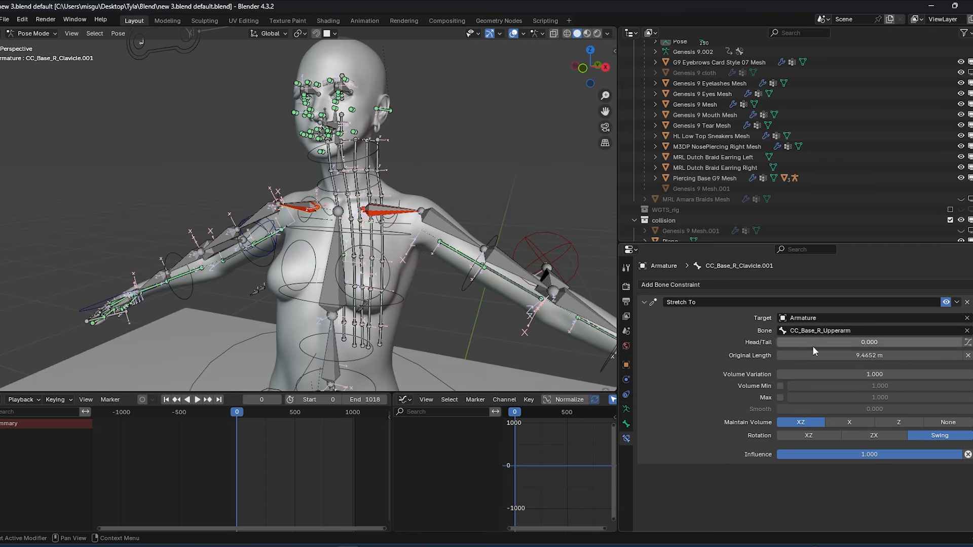
Hide the viewport overlays and play the animation to check both shoulders, including the raised arm
{"action": "left_click", "coordinate": [513, 33]}
{"action": "key", "text": "space"}
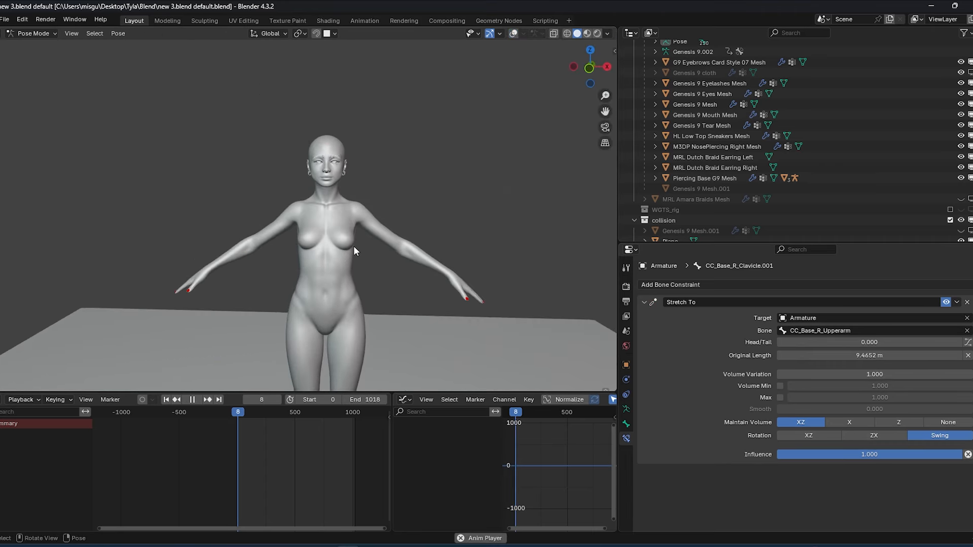
{"action": "key", "text": "space"}
{"action": "scroll", "coordinate": [354, 243], "scroll_direction": "up", "scroll_amount": 2}
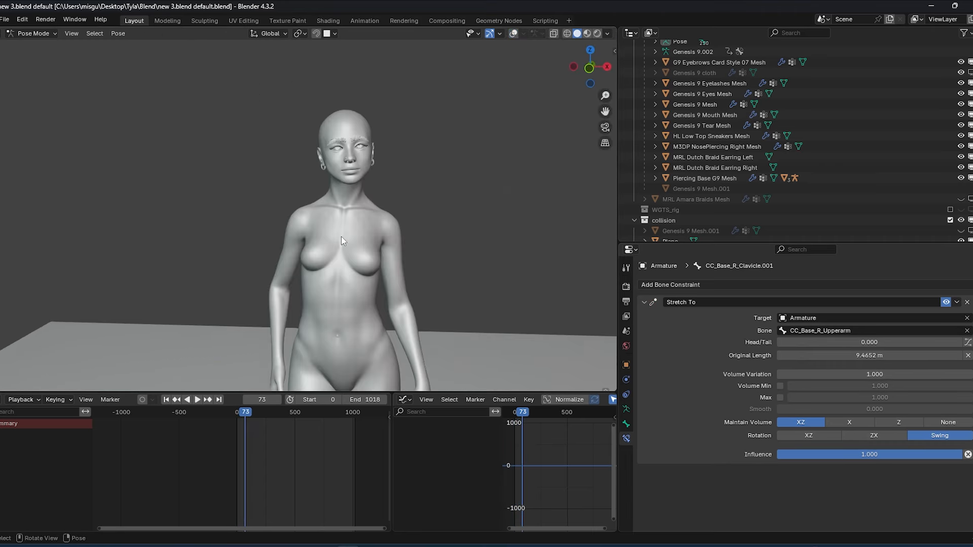
{"action": "middle_click_drag", "start_coordinate": [341, 236], "coordinate": [390, 242]}
{"action": "scroll", "coordinate": [394, 250], "scroll_direction": "down", "scroll_amount": 3}
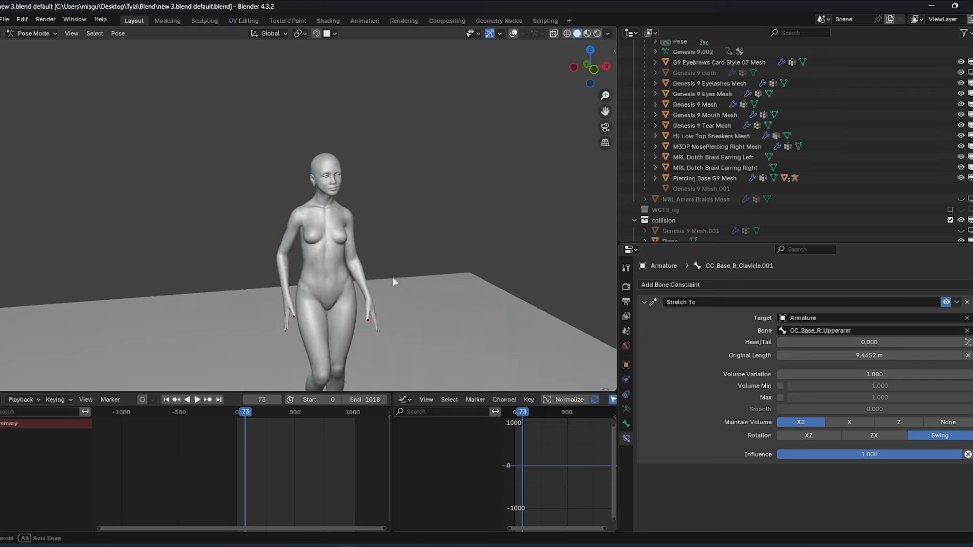
{"action": "middle_click_drag", "start_coordinate": [393, 278], "coordinate": [342, 296]}
{"action": "key", "text": "space"}
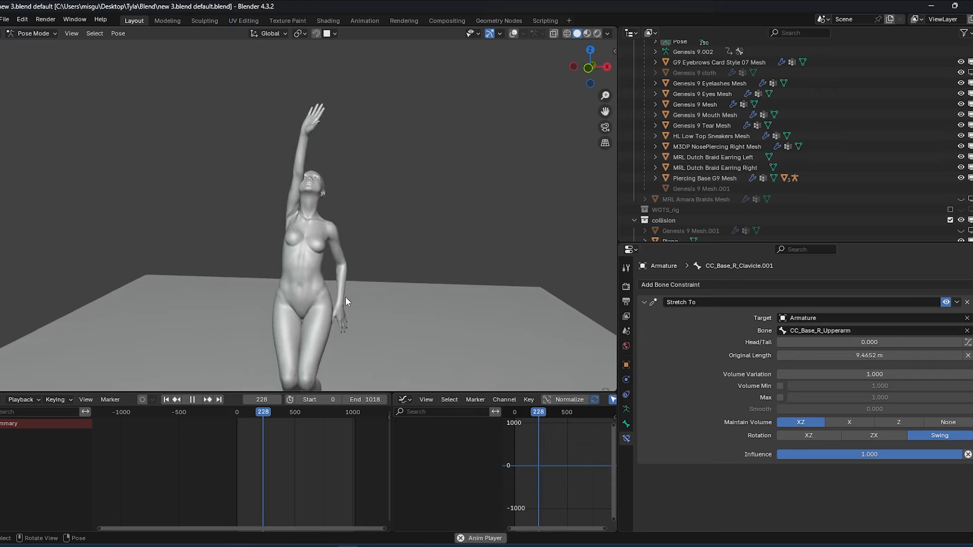
{"action": "key", "text": "space"}
{"action": "scroll", "coordinate": [294, 238], "scroll_direction": "up", "scroll_amount": 3}
{"action": "middle_click_drag", "start_coordinate": [293, 238], "coordinate": [322, 264]}
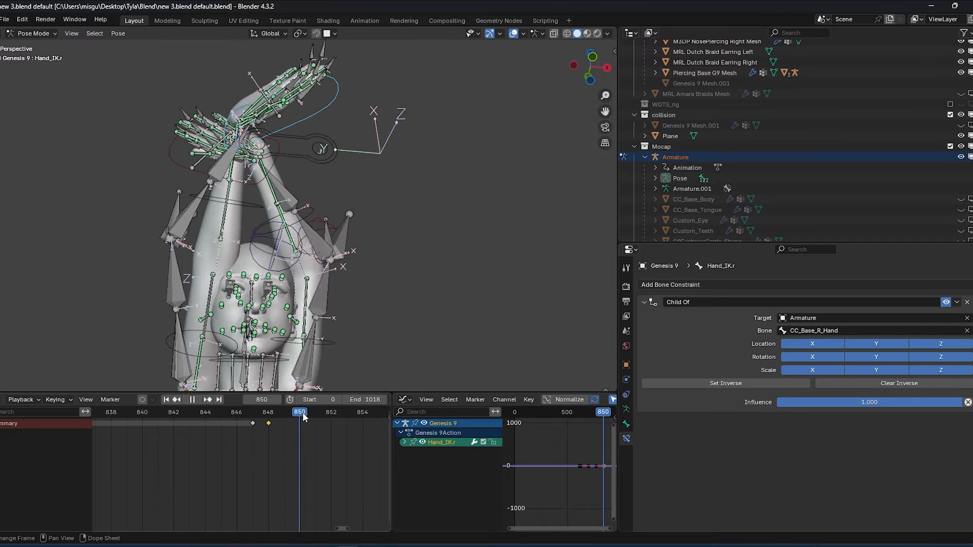
At frame 852, move Hand_IK.r along Y, rotate it, and keyframe the corrected right hand pose
{"action": "middle_click_drag", "start_coordinate": [354, 263], "coordinate": [200, 179]}
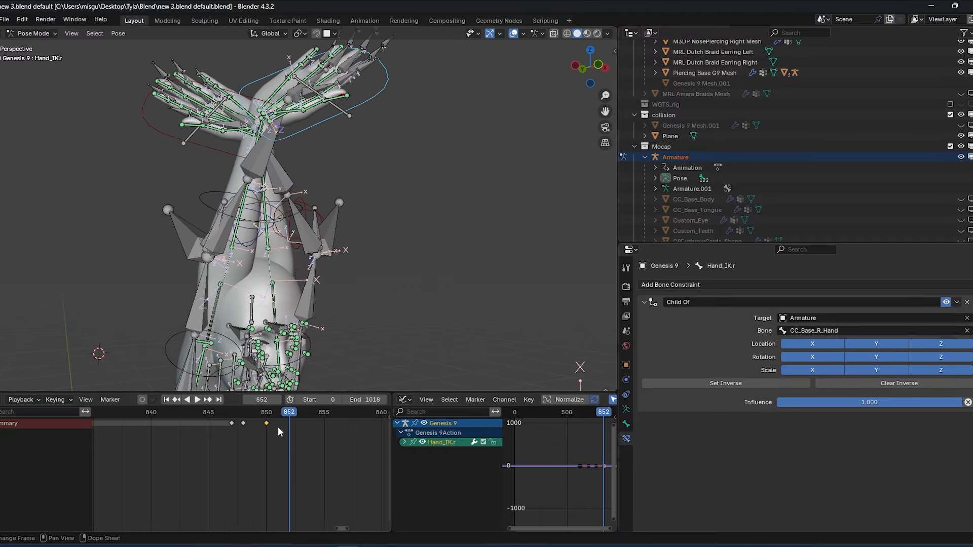
{"action": "key", "text": "g"}
{"action": "key", "text": "y"}
{"action": "left_click", "coordinate": [379, 225]}
{"action": "key", "text": "r"}
{"action": "left_click", "coordinate": [395, 243]}
{"action": "middle_click_drag", "start_coordinate": [395, 244], "coordinate": [365, 253]}
{"action": "key", "text": "i"}
Scrub the frames after 852 to check the right hand and elbow motion while the arms are raised
{"action": "left_click_drag", "start_coordinate": [291, 413], "coordinate": [351, 417]}
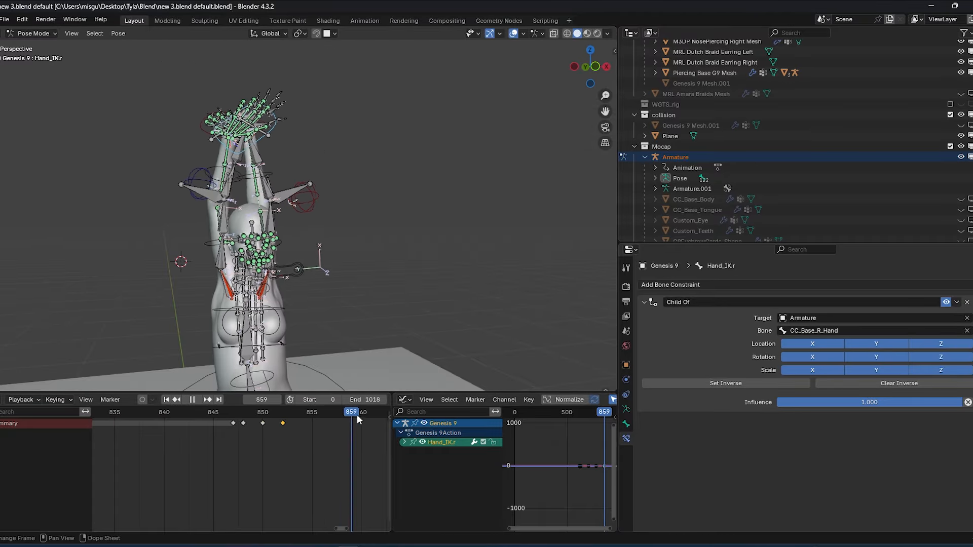
{"action": "left_click_drag", "start_coordinate": [356, 415], "coordinate": [311, 416]}
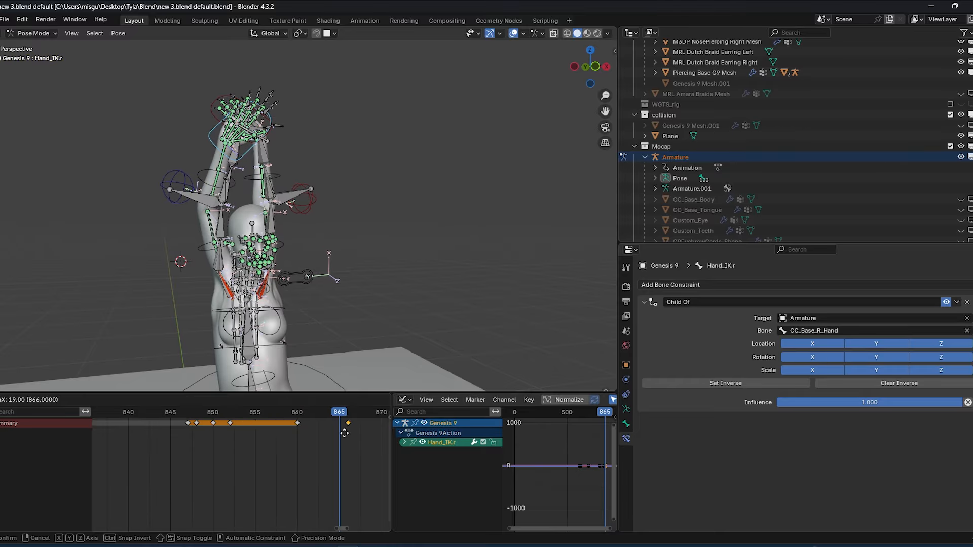
{"action": "scroll", "coordinate": [288, 231], "scroll_direction": "down", "scroll_amount": 5}
{"action": "scroll", "coordinate": [284, 271], "scroll_direction": "up", "scroll_amount": 4}
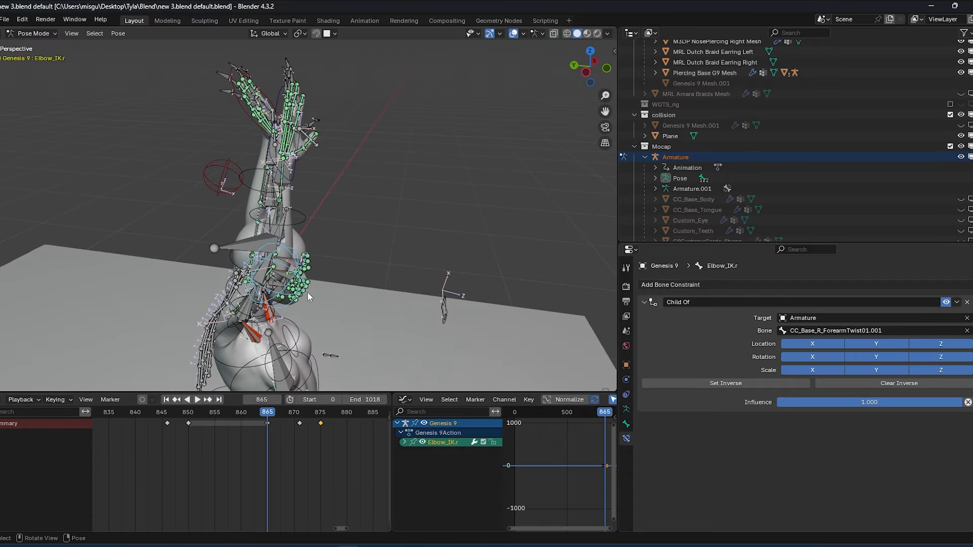
{"action": "middle_click_drag", "start_coordinate": [307, 290], "coordinate": [354, 244]}
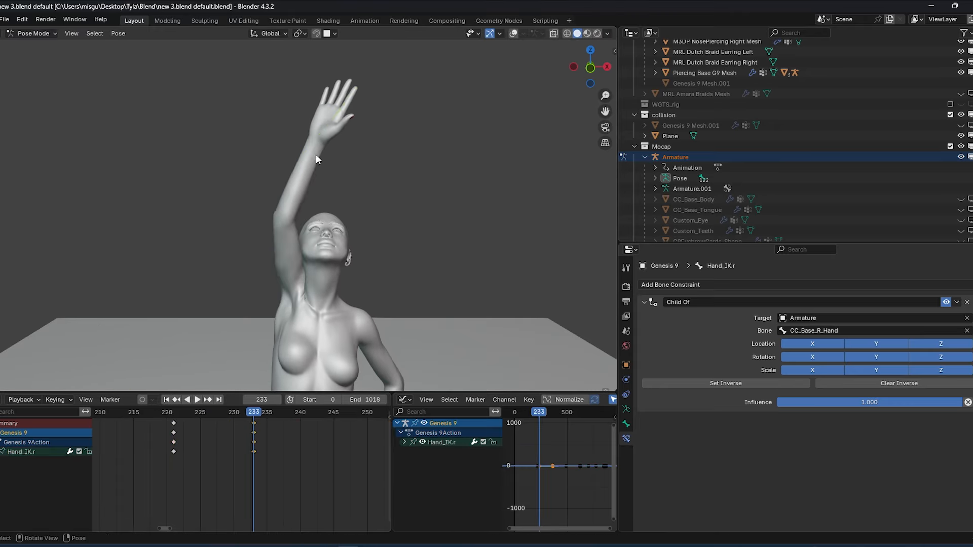
Move the Hand_IK.r keyframe to frame 243 and reposition the raised right hand control
{"action": "key", "text": "g"}
{"action": "left_click", "coordinate": [302, 430]}
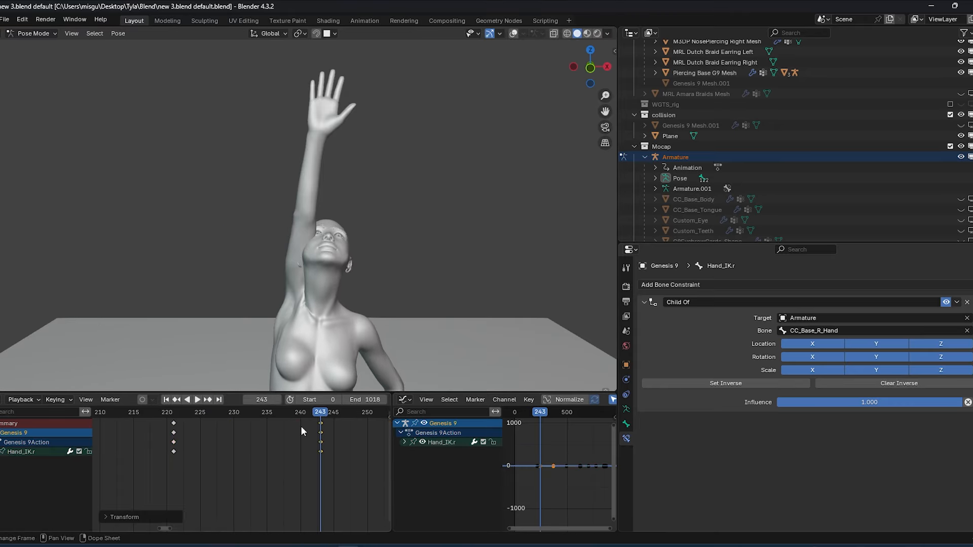
{"action": "key", "text": "g"}
{"action": "left_click", "coordinate": [281, 144]}
{"action": "key", "text": "g"}
Play back the hand correction and duplicate the keyframe at frame 221 to frame 259
{"action": "key", "text": "space"}
{"action": "scroll", "coordinate": [309, 253], "scroll_direction": "down", "scroll_amount": 1}
{"action": "scroll", "coordinate": [243, 440], "scroll_direction": "down", "scroll_amount": 10}
{"action": "left_click_drag", "start_coordinate": [275, 412], "coordinate": [208, 406]}
{"action": "left_click", "coordinate": [211, 423]}
{"action": "key", "text": "shift+d"}
{"action": "left_click", "coordinate": [335, 421]}
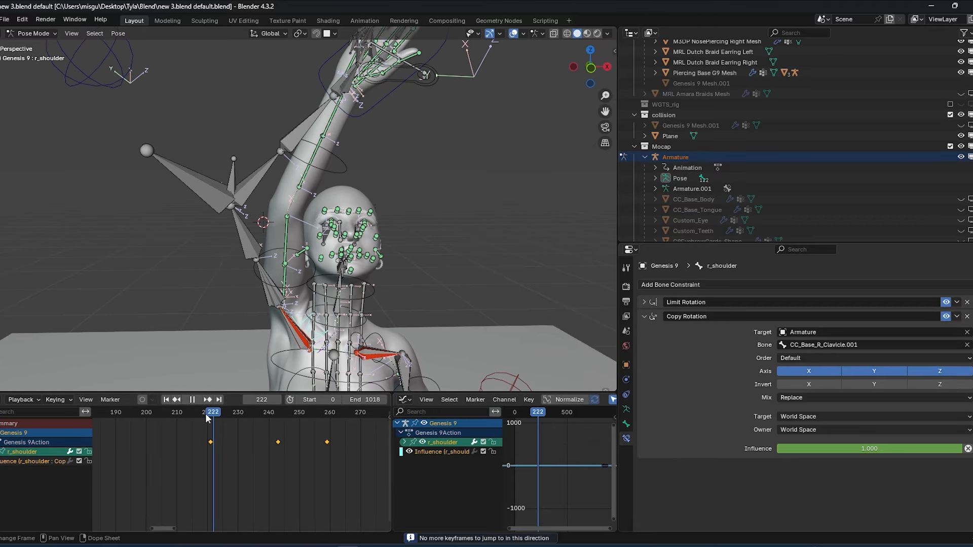
Keyframe r_shoulder's Copy Rotation influence at frames 221 and 243, using 0.727 at 243, and duplicate the frame 221 key to 259
{"action": "key", "text": "Escape"}
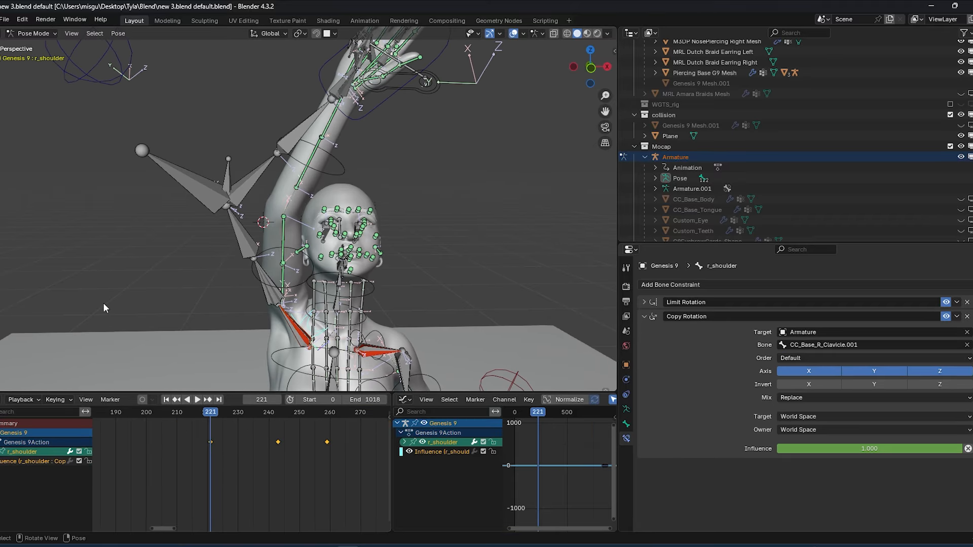
{"action": "key", "text": "i"}
{"action": "key", "text": "Up"}
{"action": "key", "text": "i"}
{"action": "key", "text": "Up"}
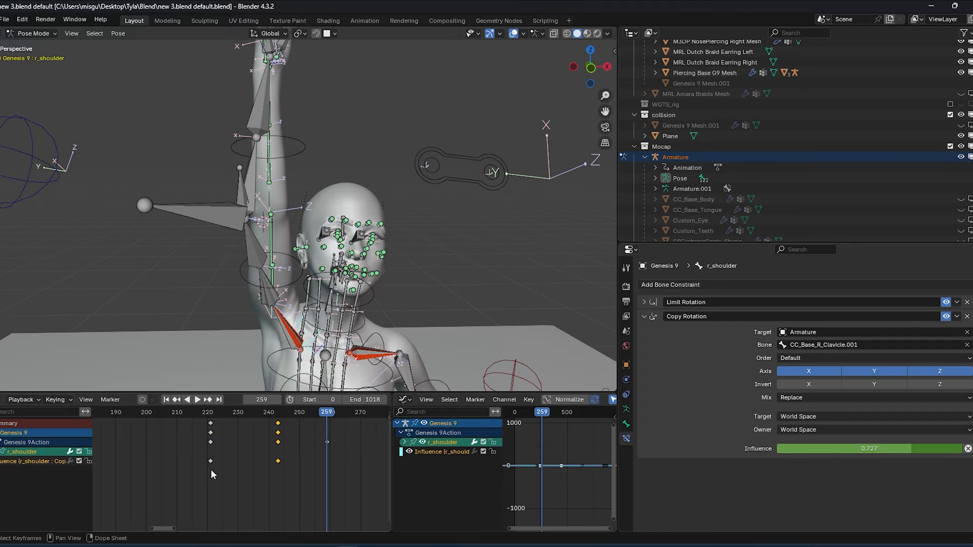
{"action": "key", "text": "shift+d"}
{"action": "left_click", "coordinate": [346, 454]}
Play back the raised-arm section with overlays hidden and inspect the right shoulder's deformation from several angles
{"action": "left_click", "coordinate": [176, 412]}
{"action": "key", "text": "space"}
{"action": "key", "text": "shift+alt+z"}
{"action": "middle_click_drag", "start_coordinate": [379, 224], "coordinate": [325, 299]}
{"action": "scroll", "coordinate": [330, 297], "scroll_direction": "down", "scroll_amount": 3}
{"action": "key", "text": "KP_Decimal"}
{"action": "key", "text": "space"}
{"action": "key", "text": "KP_Decimal"}
{"action": "key", "text": "space"}
Keyframe r_shoulder's Copy Rotation influence at frame 400, a reduced influence at frame 419, and 1.000 at frame 451
{"action": "left_click_drag", "start_coordinate": [290, 413], "coordinate": [304, 417]}
{"action": "left_click", "coordinate": [515, 36]}
{"action": "left_click", "coordinate": [515, 37]}
{"action": "scroll", "coordinate": [414, 271], "scroll_direction": "up", "scroll_amount": 4}
{"action": "key", "text": "i"}
{"action": "key", "text": "space"}
{"action": "left_click_drag", "start_coordinate": [909, 447], "coordinate": [856, 448]}
{"action": "key", "text": "i"}
{"action": "left_click_drag", "start_coordinate": [304, 416], "coordinate": [337, 415]}
{"action": "left_click_drag", "start_coordinate": [892, 449], "coordinate": [960, 448]}
{"action": "key", "text": "i"}
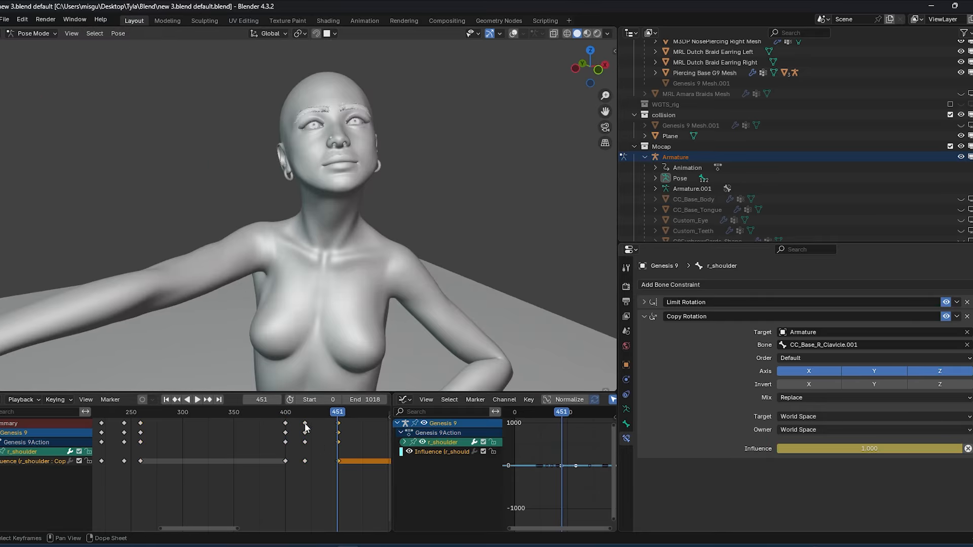
Duplicate the reduced r_shoulder influence key from frame 419 to about frame 440
{"action": "left_click", "coordinate": [304, 424]}
{"action": "key", "text": "shift+d"}
{"action": "left_click", "coordinate": [327, 425]}
Near frame 426, rotate r_shoulder around its local X axis and keyframe the corrected shoulder pose
{"action": "left_click_drag", "start_coordinate": [338, 415], "coordinate": [312, 415]}
{"action": "key", "text": "Up"}
{"action": "key", "text": "Down"}
{"action": "key", "text": "i"}
{"action": "key", "text": "Up"}
{"action": "key", "text": "Up"}
{"action": "key", "text": "Up"}
{"action": "key", "text": "r"}
{"action": "key", "text": "x"}
{"action": "key", "text": "x"}
{"action": "key", "text": "r"}
{"action": "middle_click_drag", "start_coordinate": [228, 217], "coordinate": [290, 265]}
{"action": "key", "text": "i"}
Refine r_shoulder's rotation around its local X axis and scrub the frames around 411 to check the raised arm
{"action": "left_click", "coordinate": [292, 415]}
{"action": "key", "text": "space"}
{"action": "key", "text": "r"}
{"action": "middle_click_drag", "start_coordinate": [304, 223], "coordinate": [198, 162]}
{"action": "key", "text": "r"}
{"action": "key", "text": "x"}
{"action": "key", "text": "x"}
{"action": "left_click", "coordinate": [314, 124]}
{"action": "left_click_drag", "start_coordinate": [287, 416], "coordinate": [304, 415]}
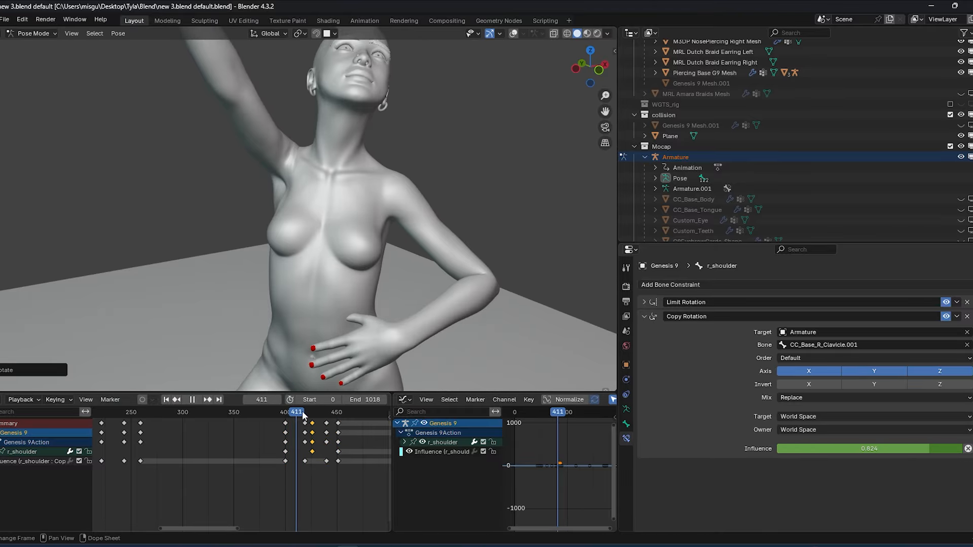
Play on through the animation, select the l_shoulder bone, and select its influence key near frame 484
{"action": "scroll", "coordinate": [306, 241], "scroll_direction": "down", "scroll_amount": 3}
{"action": "middle_click_drag", "start_coordinate": [228, 223], "coordinate": [433, 225]}
{"action": "key", "text": "space"}
{"action": "scroll", "coordinate": [306, 228], "scroll_direction": "up", "scroll_amount": 5}
{"action": "left_click", "coordinate": [513, 33]}
{"action": "left_click", "coordinate": [218, 177]}
{"action": "left_click", "coordinate": [513, 34]}
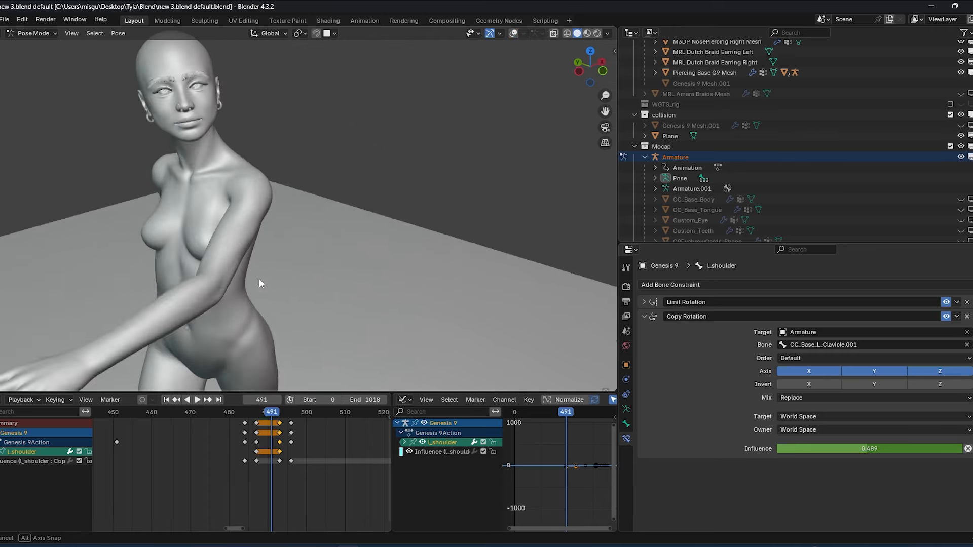
{"action": "left_click", "coordinate": [245, 461]}
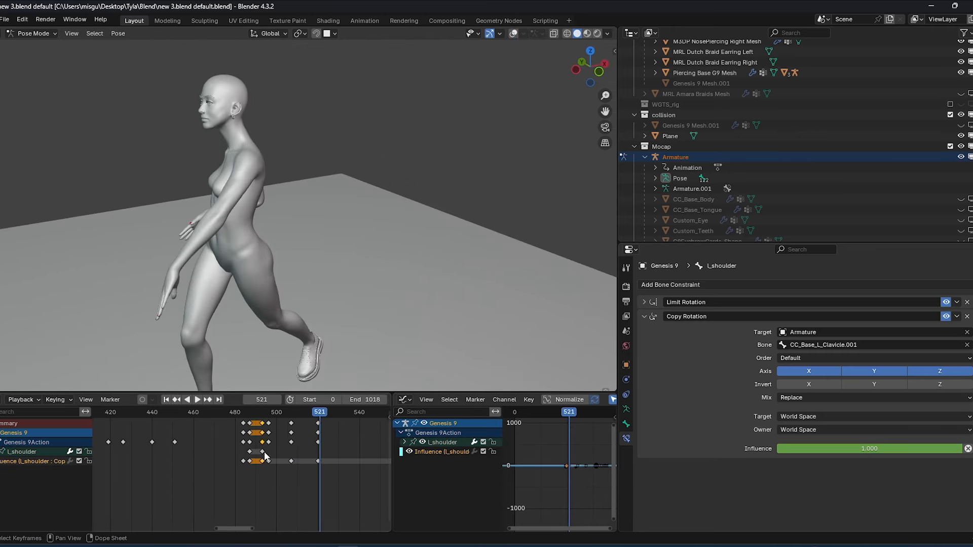
Duplicate l_shoulder's reduced influence key between frames 511 and 517, and rotate the bone about -15° along local Z
{"action": "left_click", "coordinate": [291, 414]}
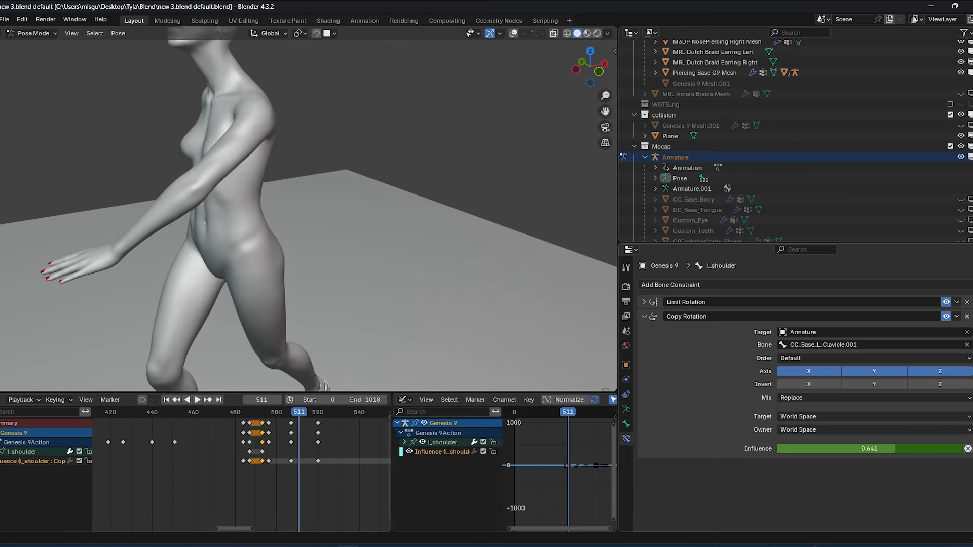
{"action": "left_click_drag", "start_coordinate": [299, 416], "coordinate": [313, 417]}
{"action": "key", "text": "shift+d"}
{"action": "left_click", "coordinate": [299, 416]}
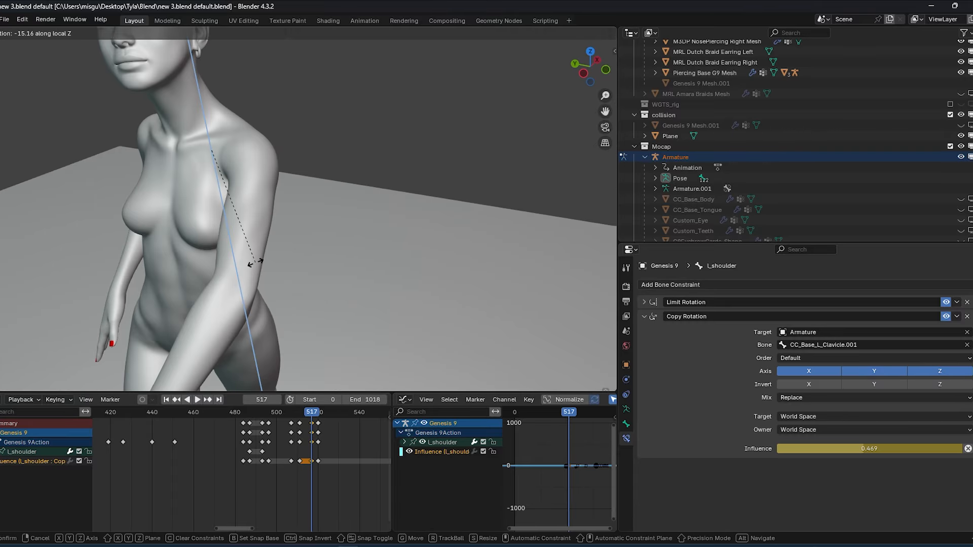
{"action": "middle_click_drag", "start_coordinate": [263, 218], "coordinate": [307, 198]}
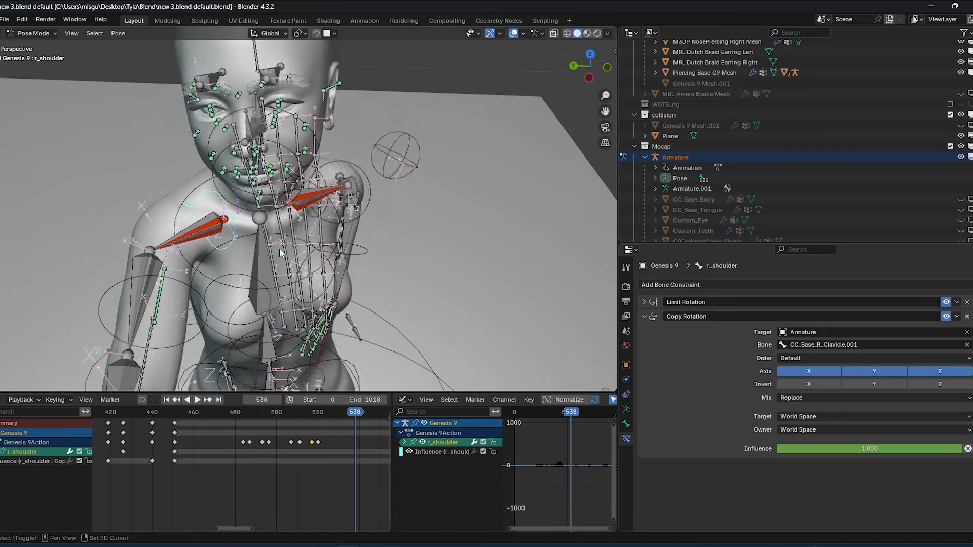
Duplicate the r_shoulder keyframe around frame 538 and play back the motion that follows
{"action": "middle_click_drag", "start_coordinate": [324, 304], "coordinate": [277, 317]}
{"action": "key", "text": "shift+d"}
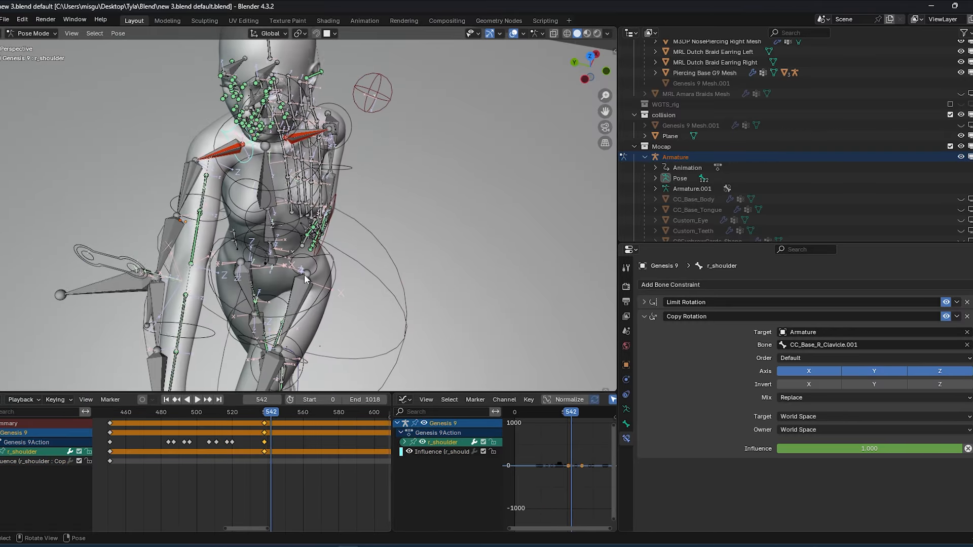
{"action": "key", "text": "space"}
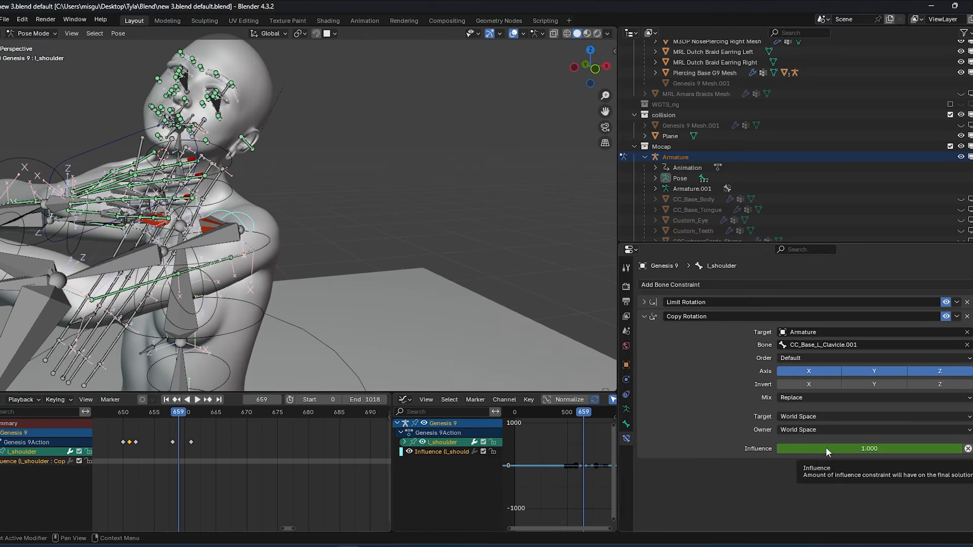
Keyframe l_shoulder's Copy Rotation influence at 1.000 on frame 659 and duplicate the 0.573 key from frame 661 to 665
{"action": "key", "text": "i"}
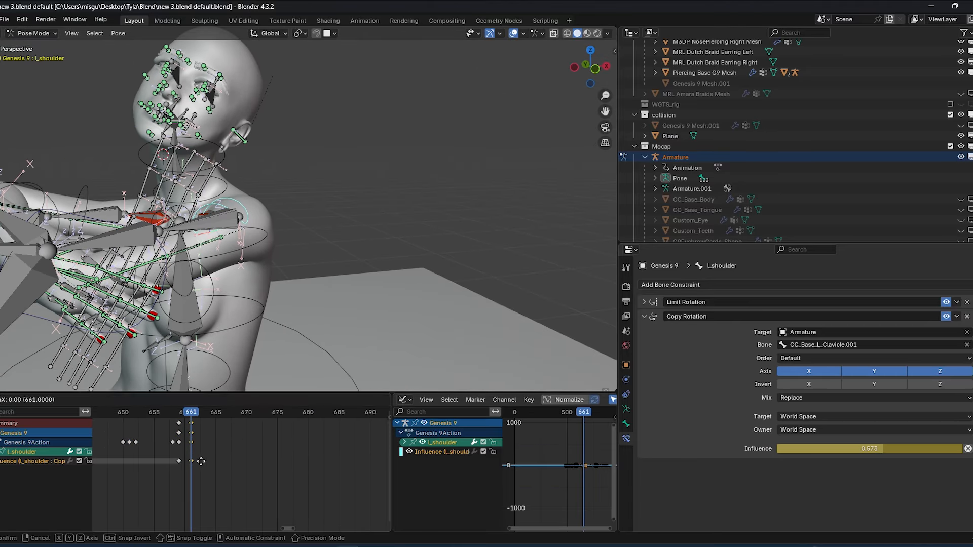
{"action": "left_click", "coordinate": [201, 461]}
{"action": "key", "text": "space"}
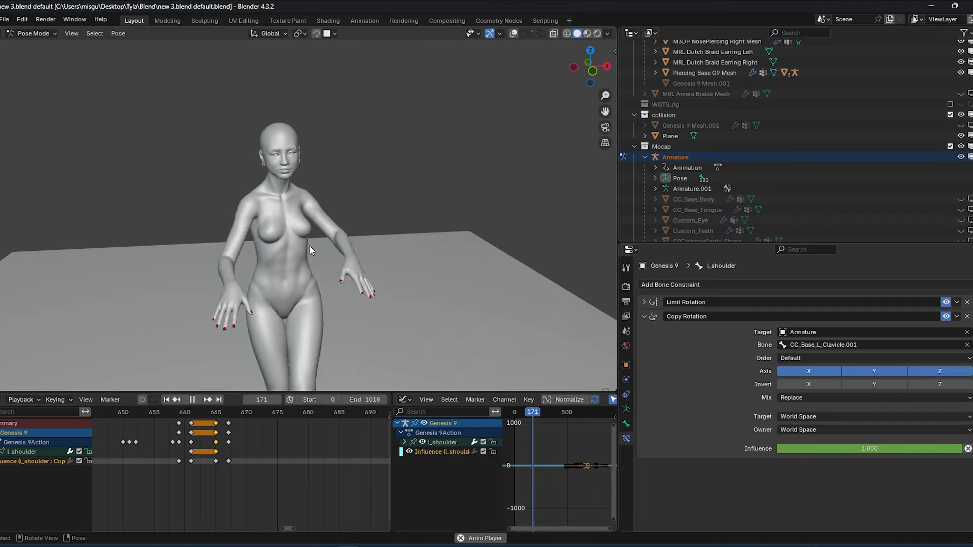
Keyframe r_shoulder's Copy Rotation influence at 1.000 on frame 157, and key a reduced influence of 0.610 about ten frames further on
{"action": "left_click", "coordinate": [171, 411]}
{"action": "left_click", "coordinate": [243, 416]}
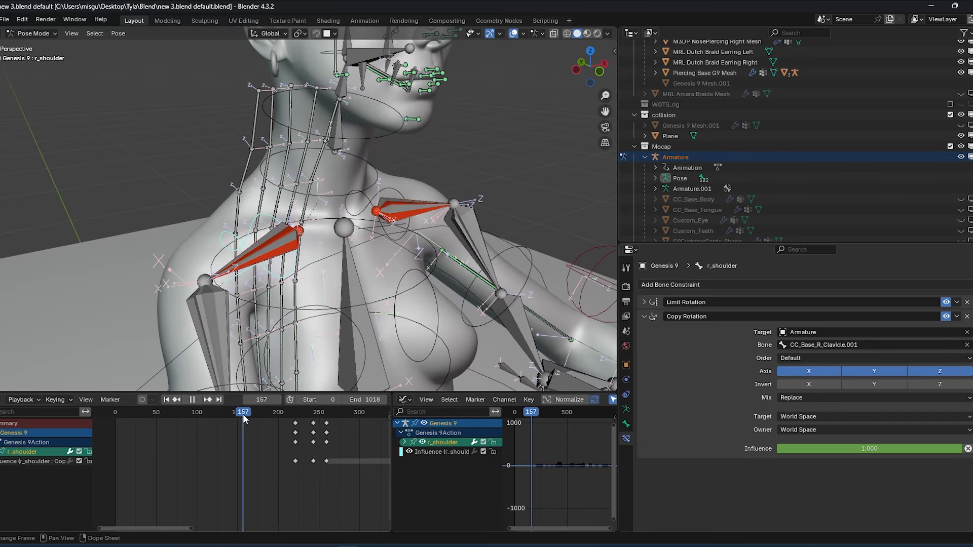
{"action": "key", "text": "i"}
{"action": "scroll", "coordinate": [344, 228], "scroll_direction": "up", "scroll_amount": 2}
{"action": "middle_click_drag", "start_coordinate": [325, 263], "coordinate": [355, 137], "text": "shift"}
{"action": "left_click", "coordinate": [252, 416]}
{"action": "left_click_drag", "start_coordinate": [952, 449], "coordinate": [893, 451]}
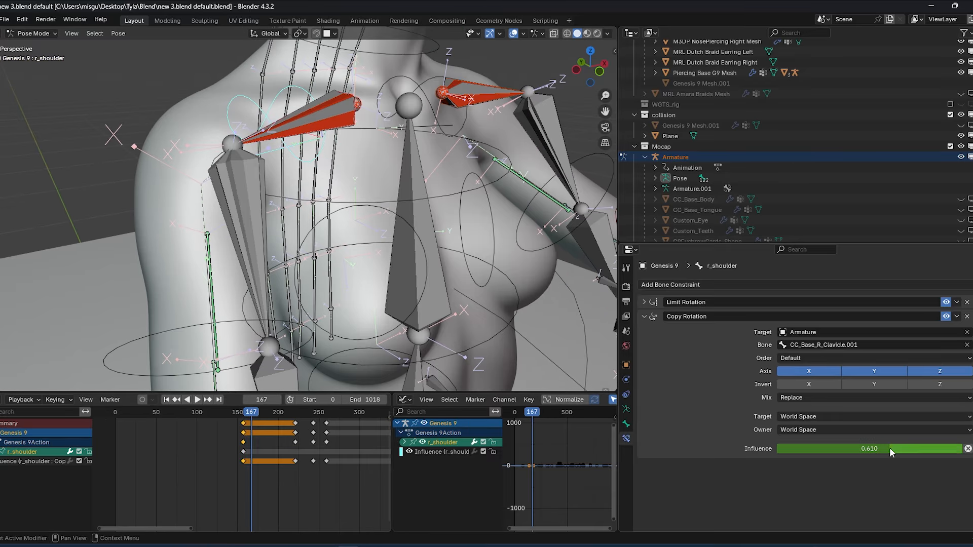
{"action": "key", "text": "i"}
Duplicate r_shoulder's full-influence key from frame 221 to 184 and its reduced key to 178, with overlays hidden
{"action": "middle_click_drag", "start_coordinate": [304, 151], "coordinate": [401, 294], "text": "shift"}
{"action": "left_click_drag", "start_coordinate": [252, 416], "coordinate": [269, 422]}
{"action": "left_click", "coordinate": [295, 461]}
{"action": "key", "text": "shift+d"}
{"action": "left_click", "coordinate": [265, 461]}
{"action": "key", "text": "shift+d"}
{"action": "scroll", "coordinate": [324, 228], "scroll_direction": "down", "scroll_amount": 3}
{"action": "left_click", "coordinate": [250, 416]}
{"action": "key", "text": "shift+alt+z"}
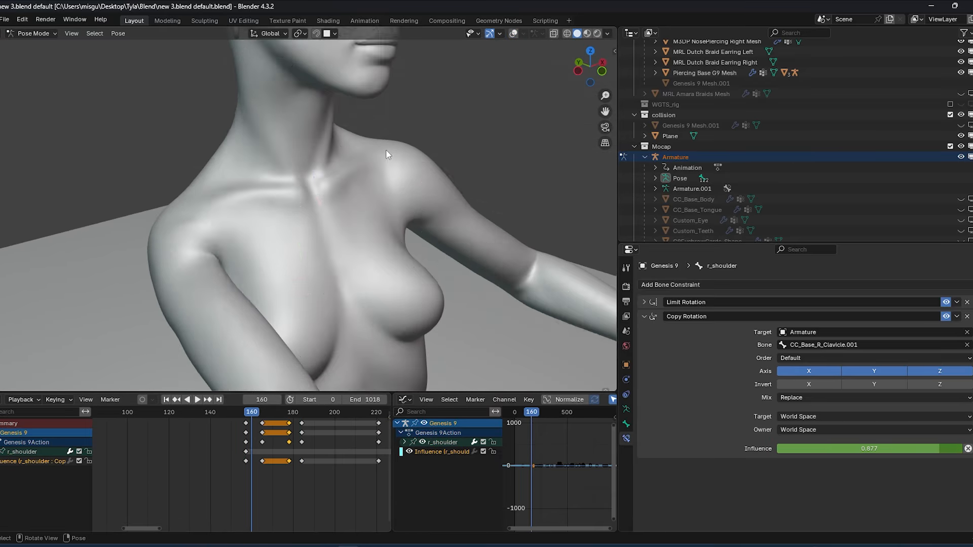
Adjust the right arm pose before frame 221, keyframe Hand_IK.r, and duplicate its key along the timeline
{"action": "key", "text": "r"}
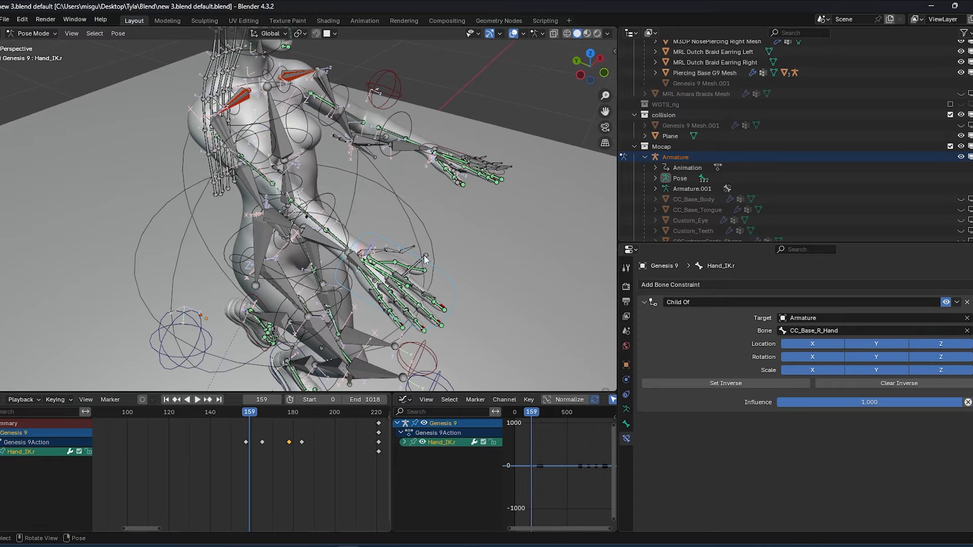
{"action": "left_click_drag", "start_coordinate": [208, 451], "coordinate": [268, 452]}
{"action": "left_click_drag", "start_coordinate": [268, 415], "coordinate": [193, 423]}
{"action": "key", "text": "i"}
{"action": "key", "text": "shift+d"}
{"action": "left_click", "coordinate": [263, 432]}
Delete the extra Hand_IK.r keyframe and play back the right hand motion from different angles
{"action": "left_click", "coordinate": [206, 416]}
{"action": "left_click", "coordinate": [513, 33]}
{"action": "left_click", "coordinate": [257, 423]}
{"action": "key", "text": "Delete"}
{"action": "left_click_drag", "start_coordinate": [195, 413], "coordinate": [290, 415]}
{"action": "scroll", "coordinate": [412, 239], "scroll_direction": "down", "scroll_amount": 6}
{"action": "key", "text": "space"}
{"action": "middle_click_drag", "start_coordinate": [412, 240], "coordinate": [338, 269]}
{"action": "scroll", "coordinate": [355, 243], "scroll_direction": "up", "scroll_amount": 6}
{"action": "scroll", "coordinate": [243, 451], "scroll_direction": "down", "scroll_amount": 6}
Keyframe Hand_IK.r in the late part of the animation and duplicate the key a little further along
{"action": "mouse_move", "coordinate": [350, 413]}
{"action": "left_mouse_down"}
{"action": "mouse_move", "coordinate": [325, 414]}
{"action": "mouse_move", "coordinate": [349, 413]}
{"action": "mouse_move", "coordinate": [336, 412]}
{"action": "left_mouse_up"}
{"action": "key", "text": "i"}
{"action": "key", "text": "shift+d"}
{"action": "left_click", "coordinate": [349, 454]}
{"action": "left_click", "coordinate": [337, 466]}
Play back the full animation and view the corrected arms from several angles
{"action": "key", "text": "space"}
{"action": "middle_click_drag", "start_coordinate": [355, 238], "coordinate": [273, 259]}
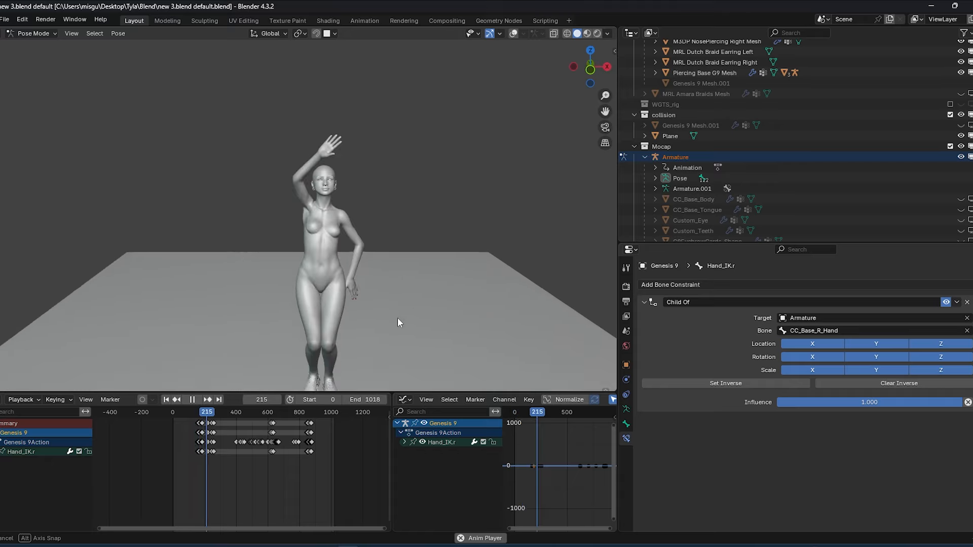
{"action": "middle_click_drag", "start_coordinate": [397, 317], "coordinate": [319, 312]}
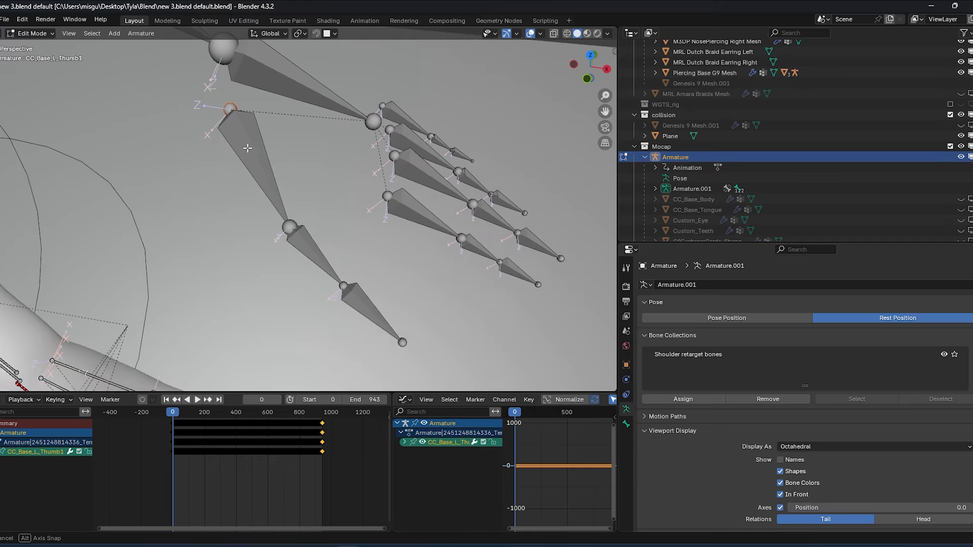
Extrude a new bone from the head of each of the three left thumb bones in the mocap armature's rest position
{"action": "middle_click_drag", "start_coordinate": [247, 148], "coordinate": [252, 146]}
{"action": "key", "text": "e"}
{"action": "left_click", "coordinate": [277, 232]}
{"action": "middle_click_drag", "start_coordinate": [279, 232], "coordinate": [332, 183]}
{"action": "left_click", "coordinate": [403, 177]}
{"action": "middle_click_drag", "start_coordinate": [405, 250], "coordinate": [350, 213]}
{"action": "left_click", "coordinate": [332, 189]}
{"action": "key", "text": "r"}
{"action": "right_click", "coordinate": [333, 189]}
{"action": "key", "text": "e"}
{"action": "left_click", "coordinate": [400, 299]}
{"action": "middle_click_drag", "start_coordinate": [401, 300], "coordinate": [273, 267]}
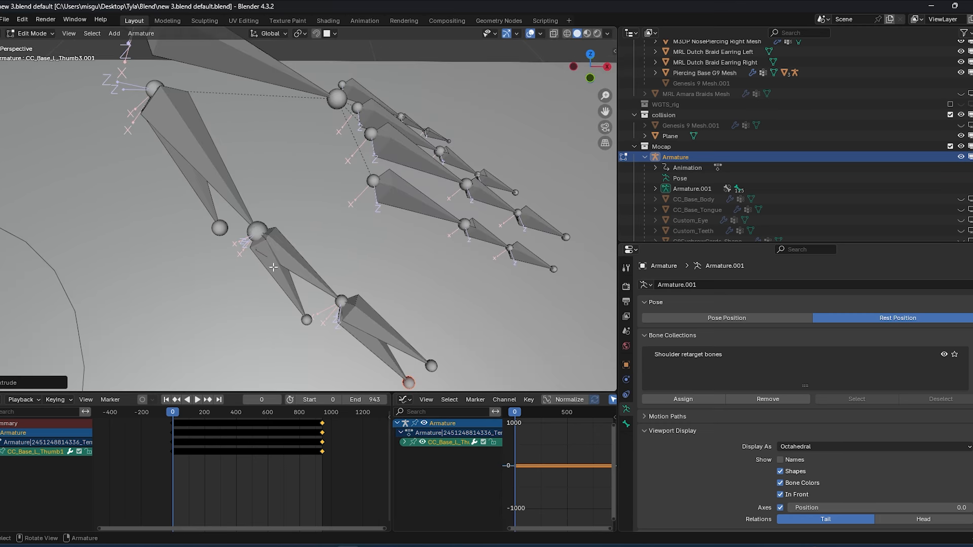
Create a bone collection named Finger retarget and assign the three extruded thumb bones to it
{"action": "left_click", "coordinate": [972, 354]}
{"action": "double_click", "coordinate": [671, 368]}
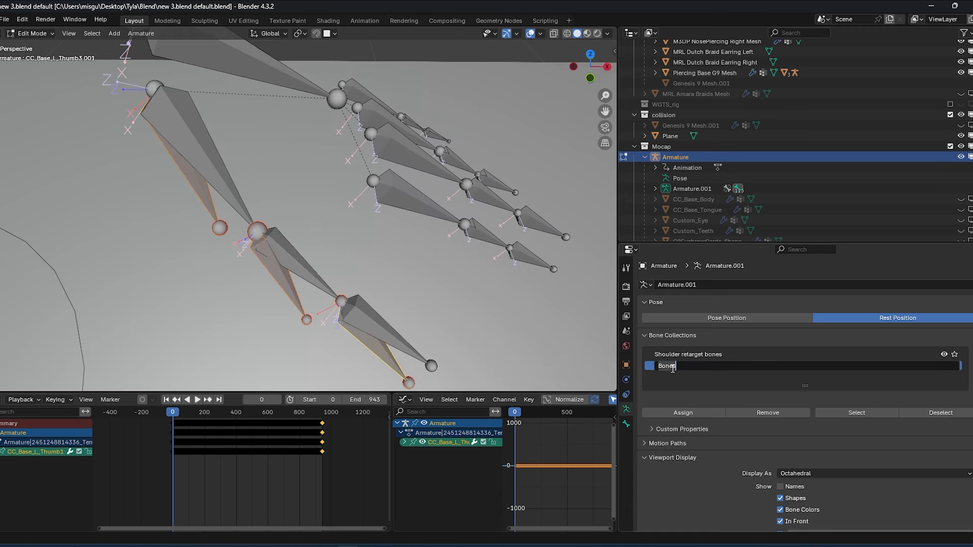
{"action": "type", "text": "Finger retarget bones"}
{"action": "key", "text": "Return"}
{"action": "left_click", "coordinate": [677, 413]}
Set the bone color of the extruded thumb bones to 03 - Theme Color Set and copy it to all selected bones
{"action": "scroll", "coordinate": [727, 366], "scroll_direction": "down", "scroll_amount": 6}
{"action": "left_click", "coordinate": [626, 424]}
{"action": "left_click", "coordinate": [806, 493]}
{"action": "left_click", "coordinate": [795, 404]}
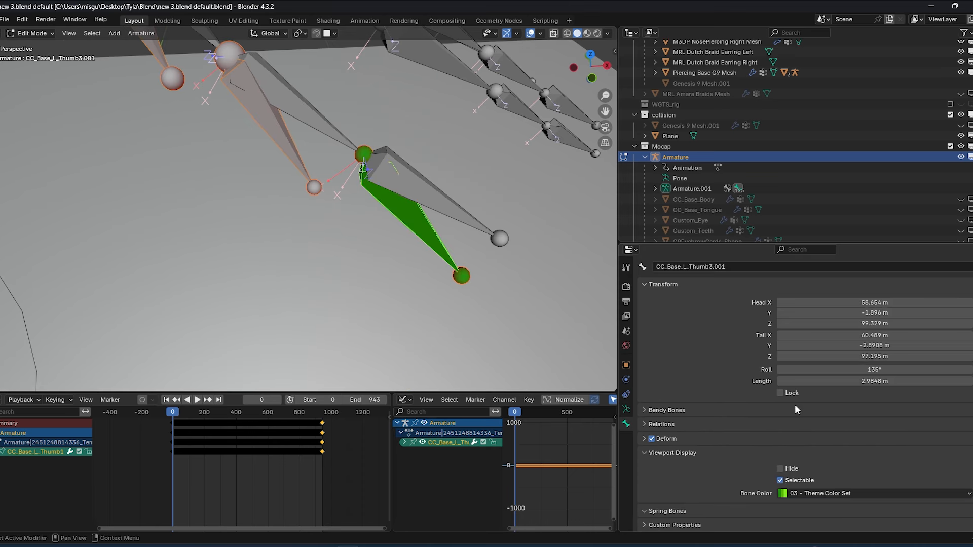
{"action": "right_click", "coordinate": [833, 491]}
{"action": "left_click", "coordinate": [800, 439]}
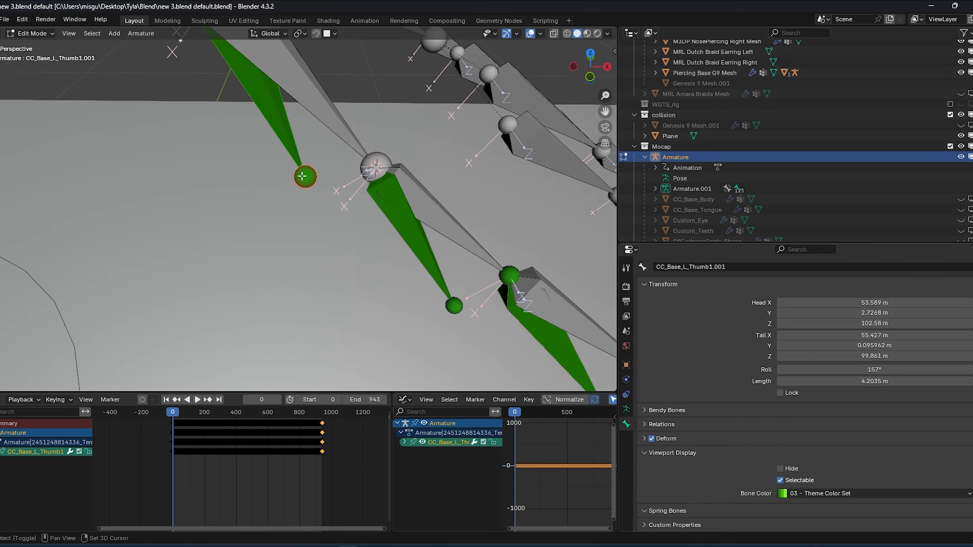
Snap the tails of the extruded thumb bones onto the matching original thumb bone tails using the 3D cursor
{"action": "key", "text": "shift+s"}
{"action": "left_click", "coordinate": [305, 117]}
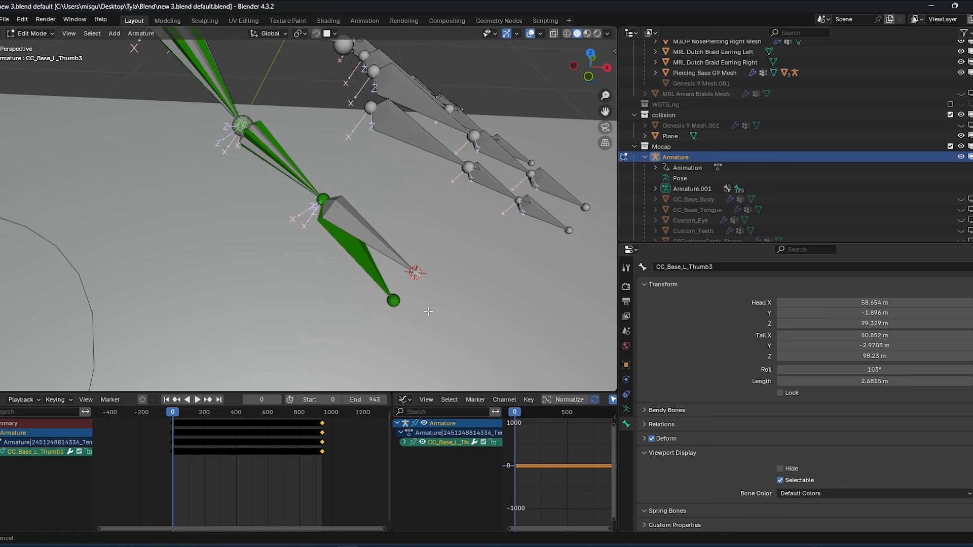
{"action": "key", "text": "shift+s"}
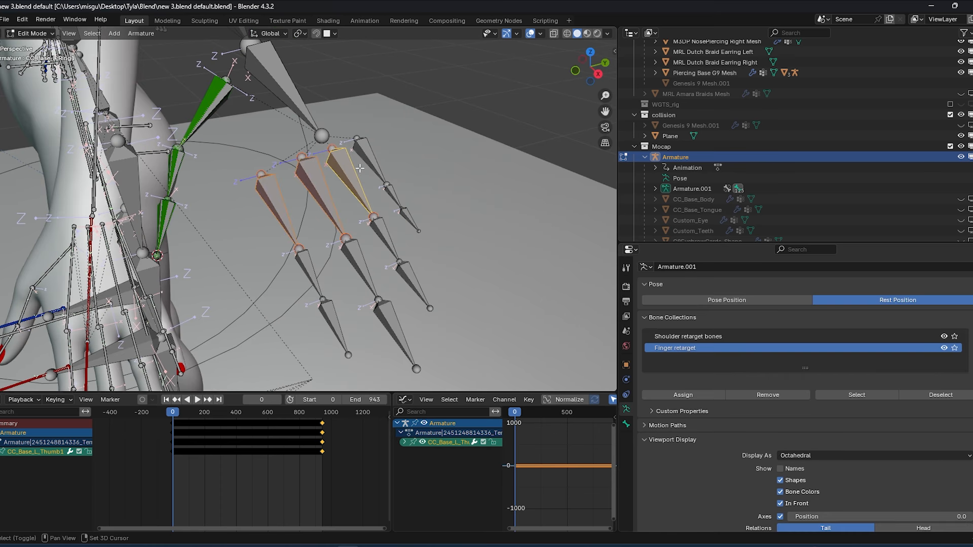
Select all index, middle, ring and pinky bones of the left hand and duplicate them in place
{"action": "left_click", "coordinate": [373, 161], "text": "shift"}
{"action": "left_click", "coordinate": [399, 204], "text": "shift"}
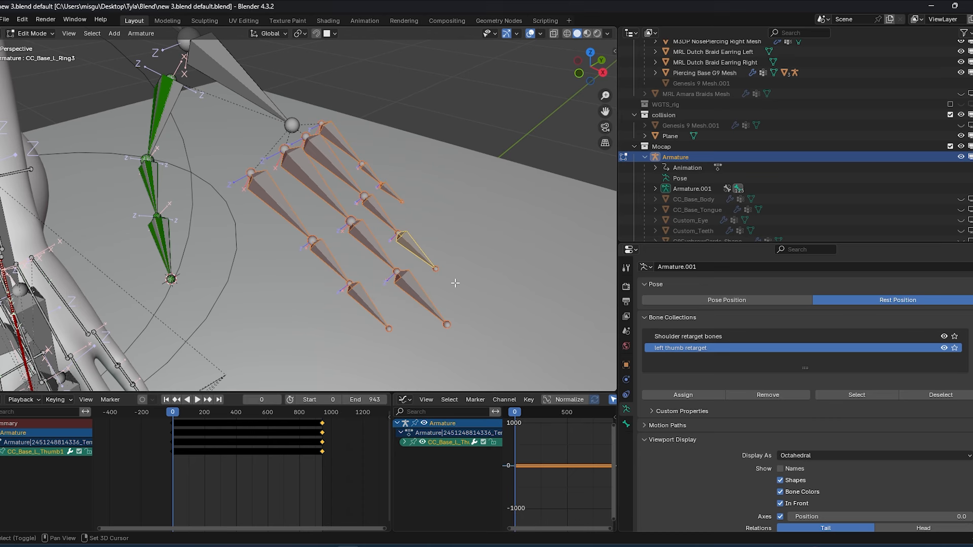
{"action": "key", "text": "shift+d"}
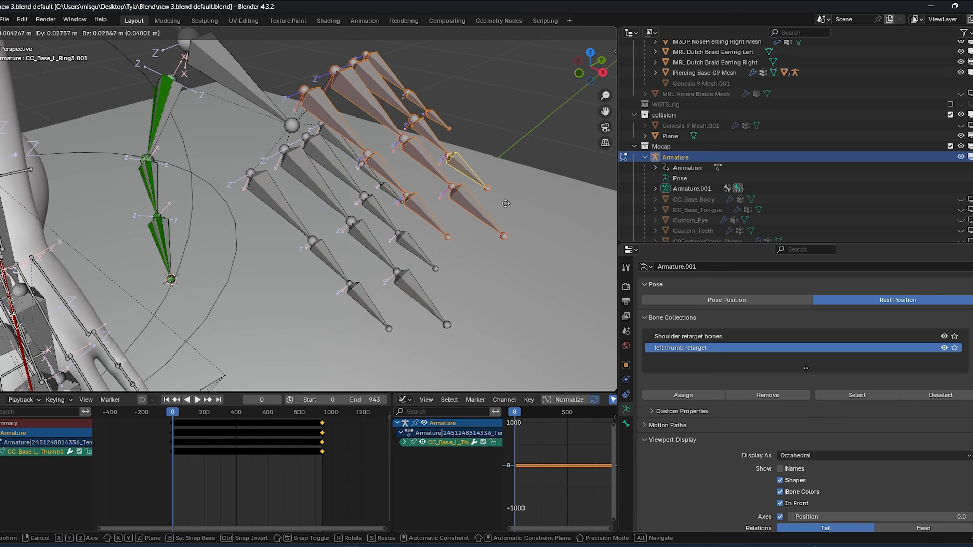
{"action": "right_click", "coordinate": [480, 237]}
{"action": "middle_click_drag", "start_coordinate": [498, 257], "coordinate": [501, 259]}
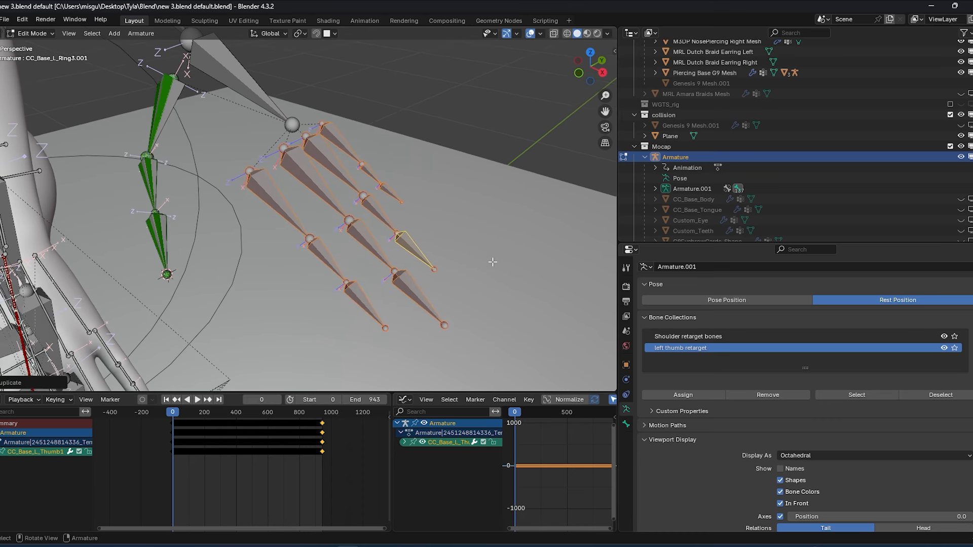
{"action": "key", "text": "g"}
{"action": "right_click", "coordinate": [513, 196]}
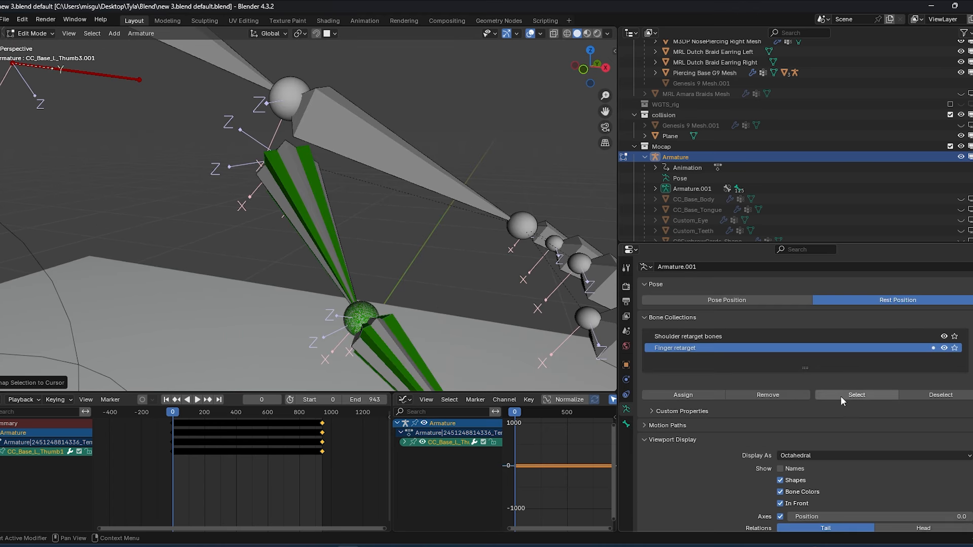
Select the bones in the Finger retarget collection and adjust their roll to reorient the thumb axes
{"action": "left_click", "coordinate": [841, 396]}
{"action": "middle_click_drag", "start_coordinate": [389, 352], "coordinate": [363, 306], "text": "shift"}
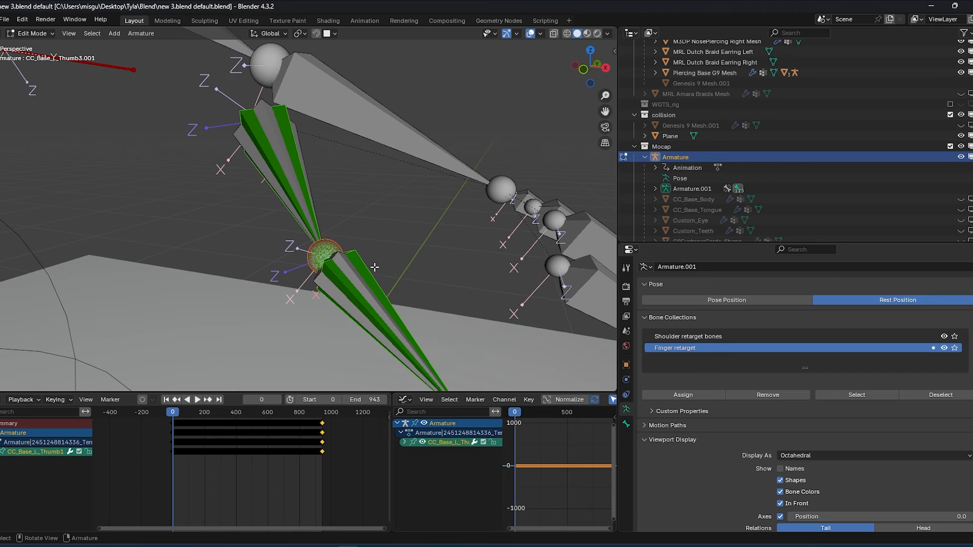
{"action": "key", "text": "r"}
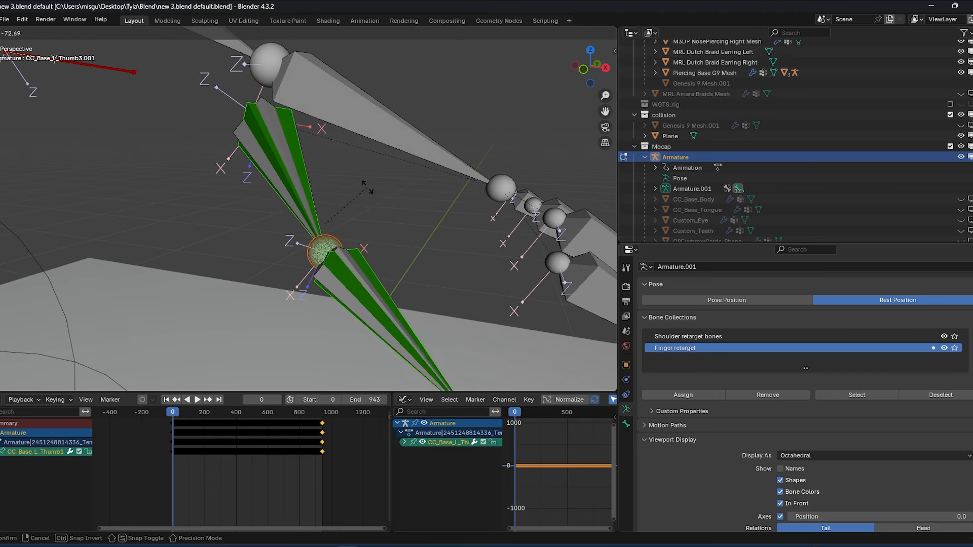
{"action": "left_click", "coordinate": [312, 177]}
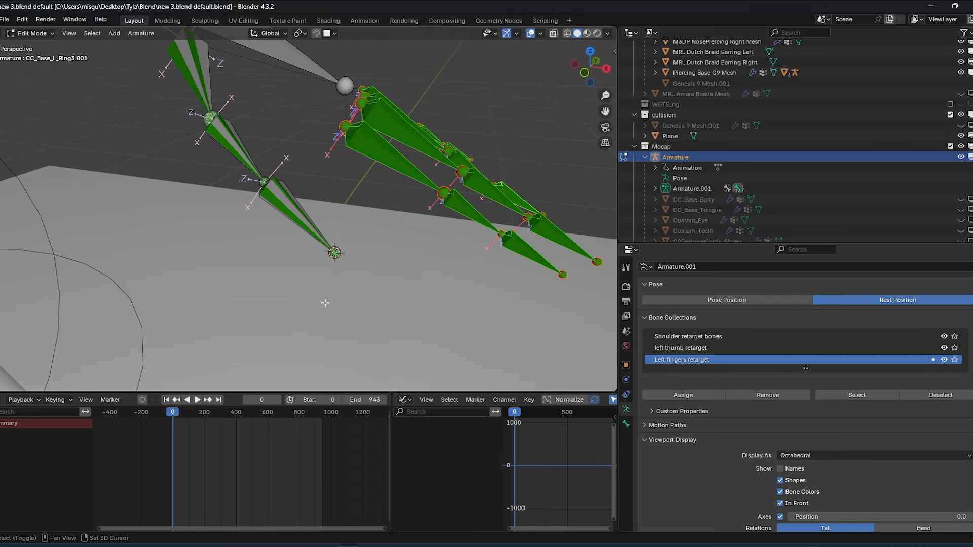
Adjust the roll of the Left fingers retarget bones and check their axes against the Genesis 9 hand
{"action": "middle_click_drag", "start_coordinate": [324, 302], "coordinate": [226, 237]}
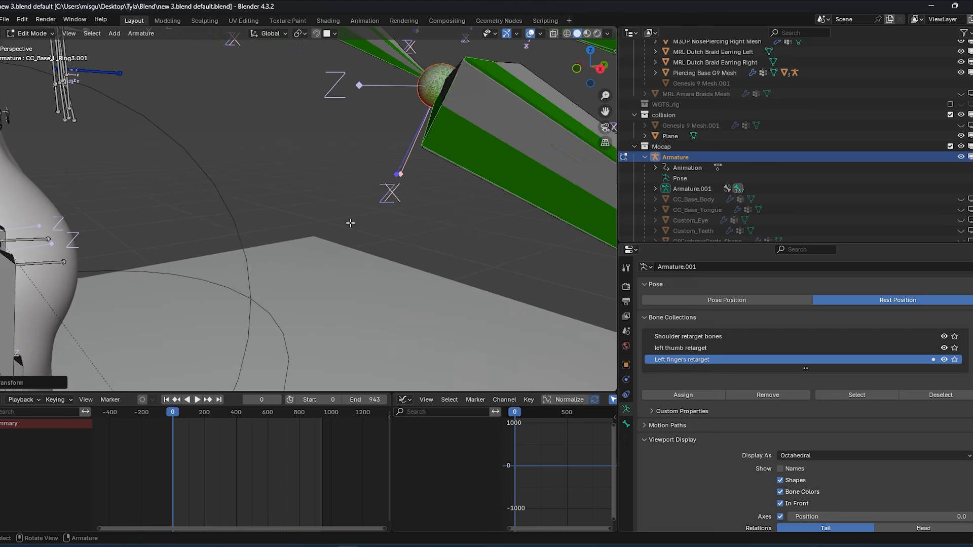
{"action": "middle_click_drag", "start_coordinate": [350, 237], "coordinate": [320, 243]}
{"action": "key", "text": "r"}
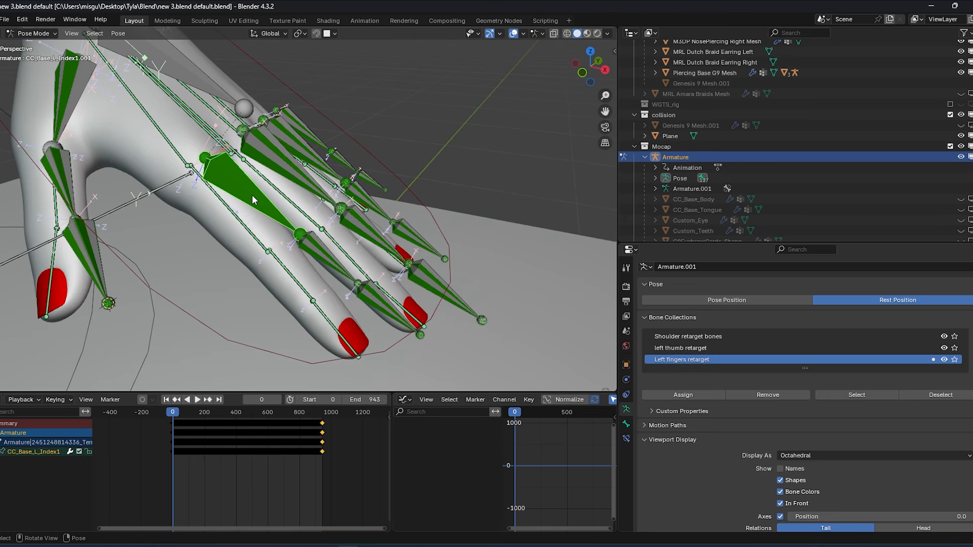
{"action": "scroll", "coordinate": [251, 194], "scroll_direction": "up", "scroll_amount": 5}
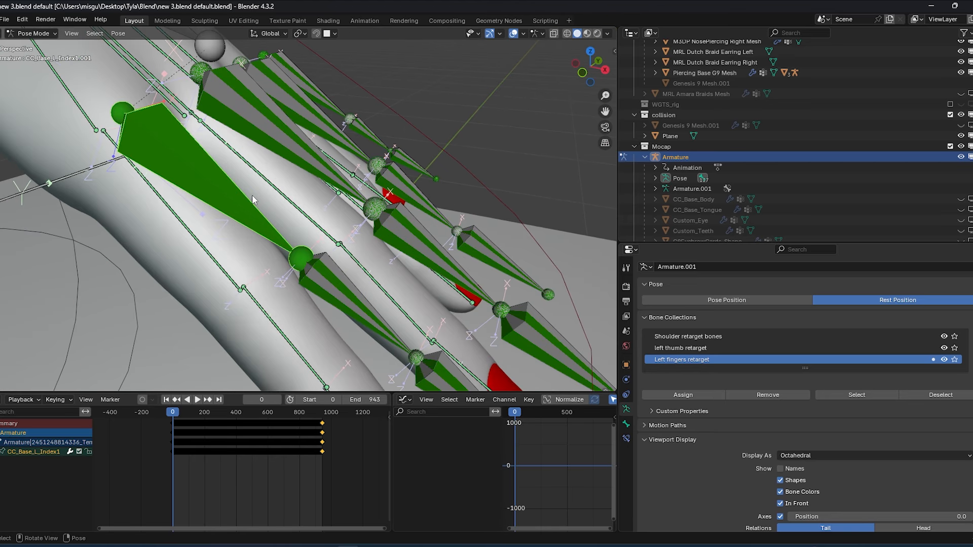
Add a Stretch To constraint to CC_Base_L_Index1.001 with Armature as its target
{"action": "left_click", "coordinate": [627, 440]}
{"action": "left_click", "coordinate": [668, 295]}
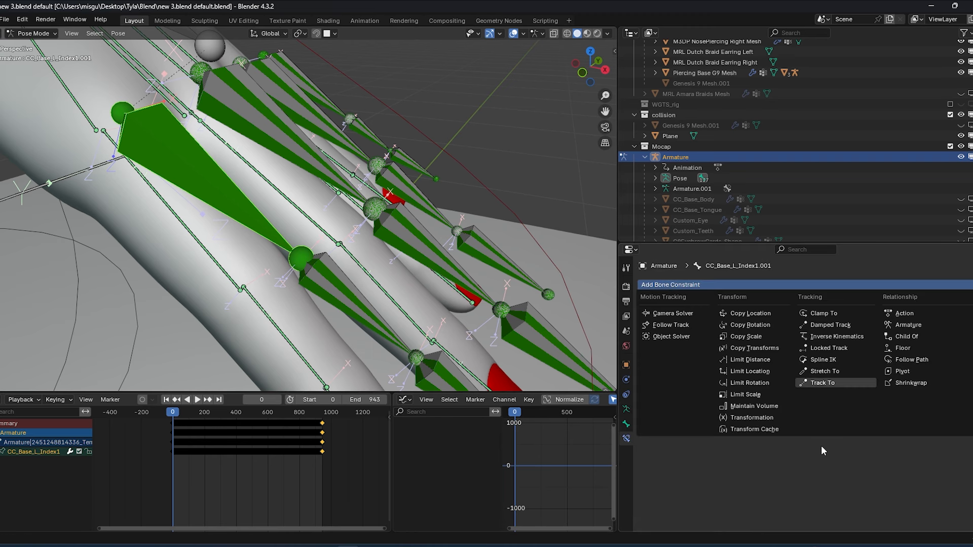
{"action": "left_click", "coordinate": [835, 374]}
{"action": "middle_click_drag", "start_coordinate": [409, 347], "coordinate": [402, 307]}
{"action": "scroll", "coordinate": [400, 304], "scroll_direction": "up", "scroll_amount": 5}
{"action": "scroll", "coordinate": [400, 304], "scroll_direction": "down", "scroll_amount": 2}
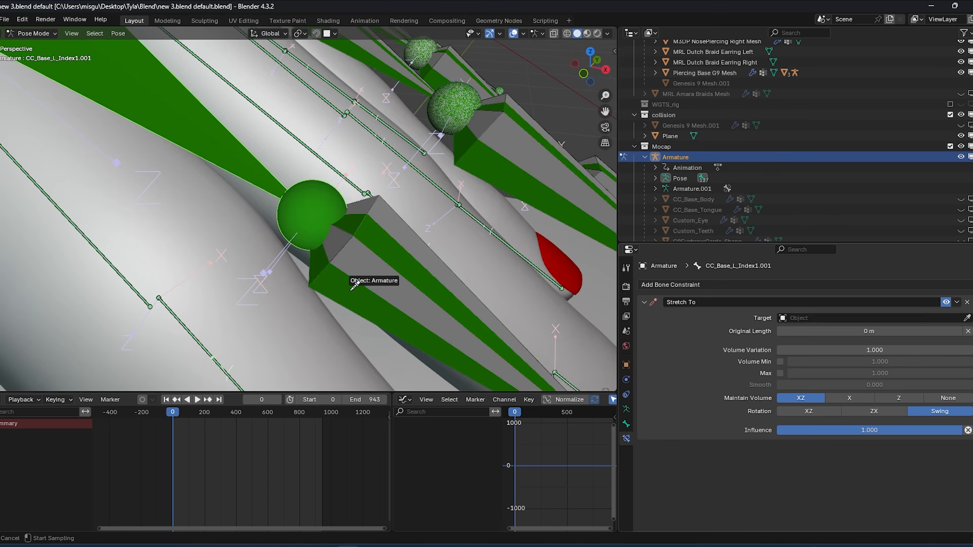
{"action": "left_click", "coordinate": [558, 322]}
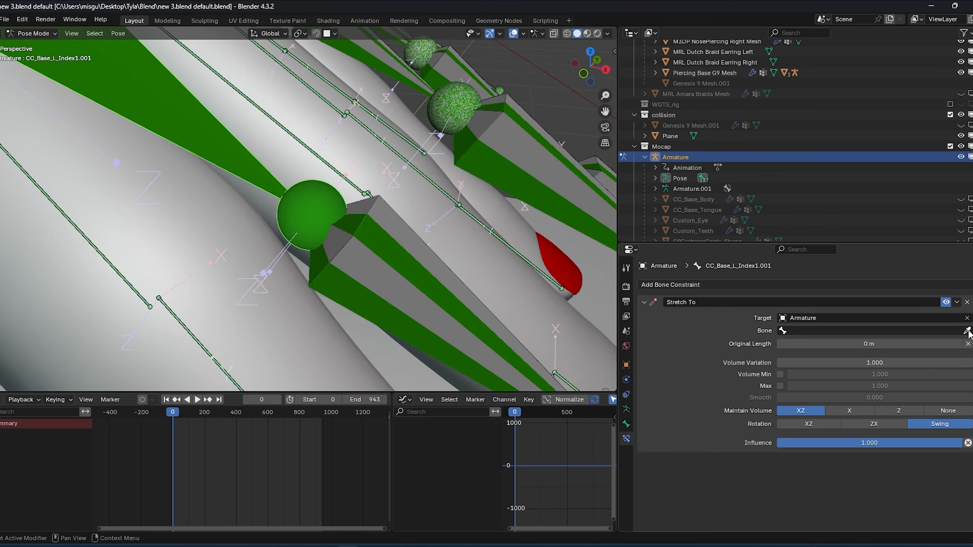
Set the Stretch To bones of the first and second index retarget bones to CC_Base_L_Index2 and CC_Base_L_Index3
{"action": "left_click", "coordinate": [373, 268]}
{"action": "scroll", "coordinate": [372, 257], "scroll_direction": "down", "scroll_amount": 5}
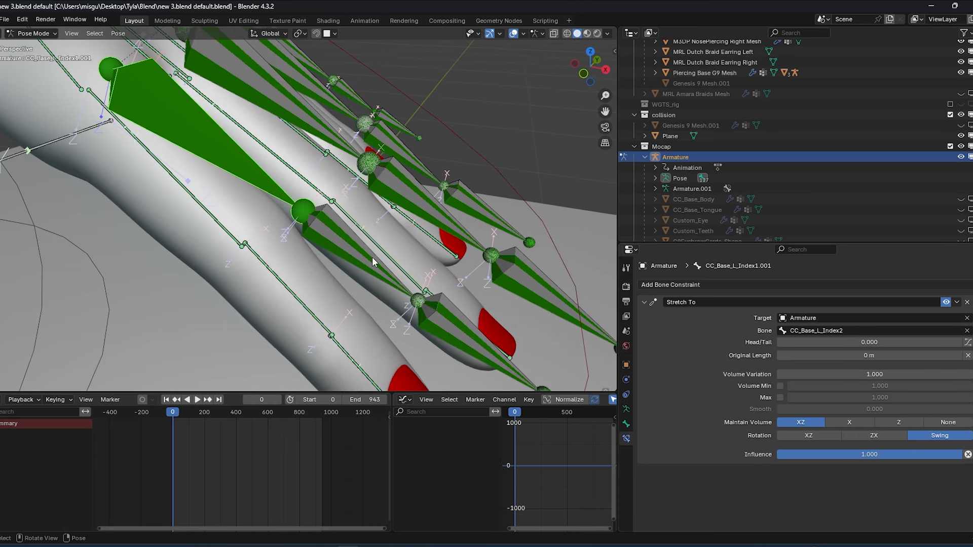
{"action": "scroll", "coordinate": [254, 264], "scroll_direction": "up", "scroll_amount": 6}
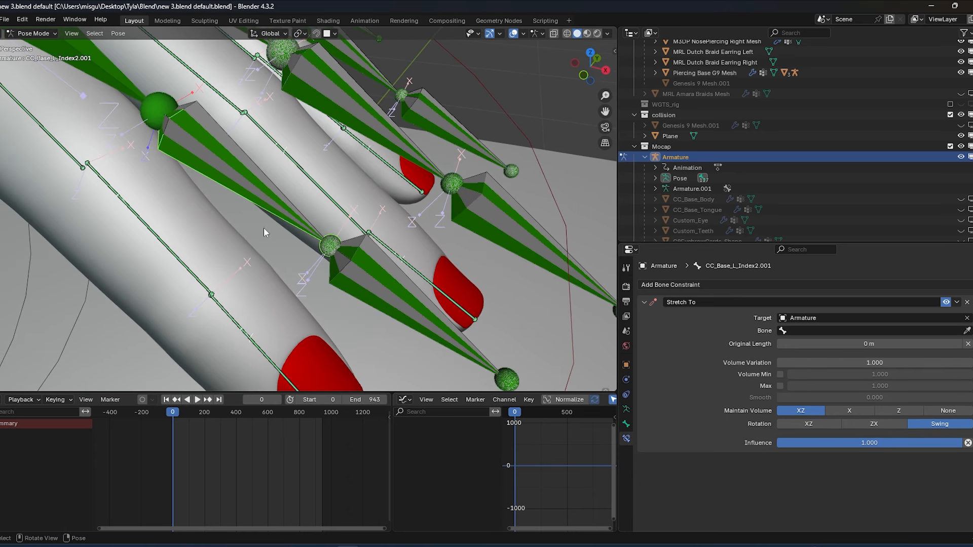
{"action": "left_click", "coordinate": [373, 274]}
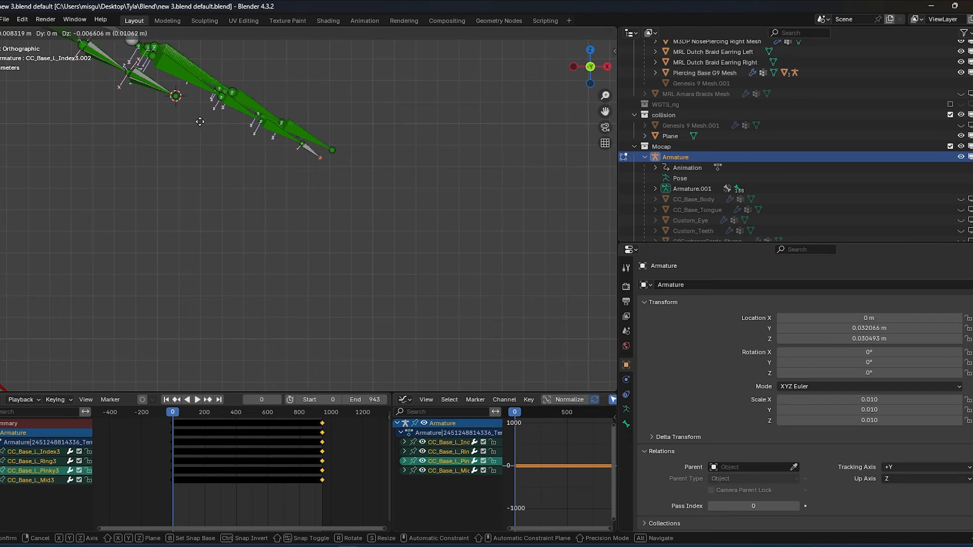
Extrude short tip bones from the ends of the original left index and middle finger chains in Edit Mode
{"action": "key", "text": "Tab"}
{"action": "key", "text": "e"}
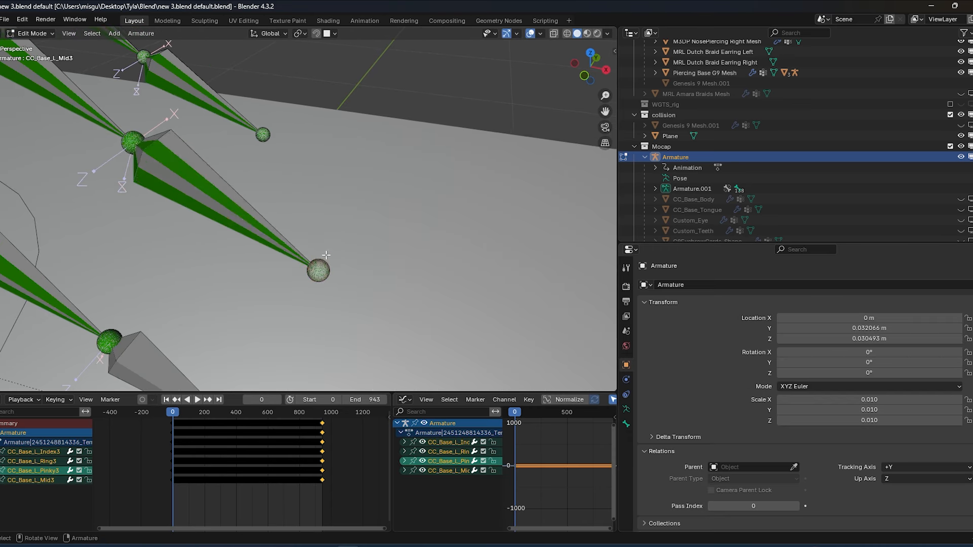
{"action": "key", "text": "KP_1"}
{"action": "key", "text": "e"}
{"action": "left_click", "coordinate": [433, 169]}
{"action": "middle_click_drag", "start_coordinate": [433, 168], "coordinate": [282, 202]}
Extrude short tip bones from the ends of the original left ring and pinky finger chains
{"action": "left_click", "coordinate": [242, 179]}
{"action": "scroll", "coordinate": [249, 230], "scroll_direction": "up", "scroll_amount": 2}
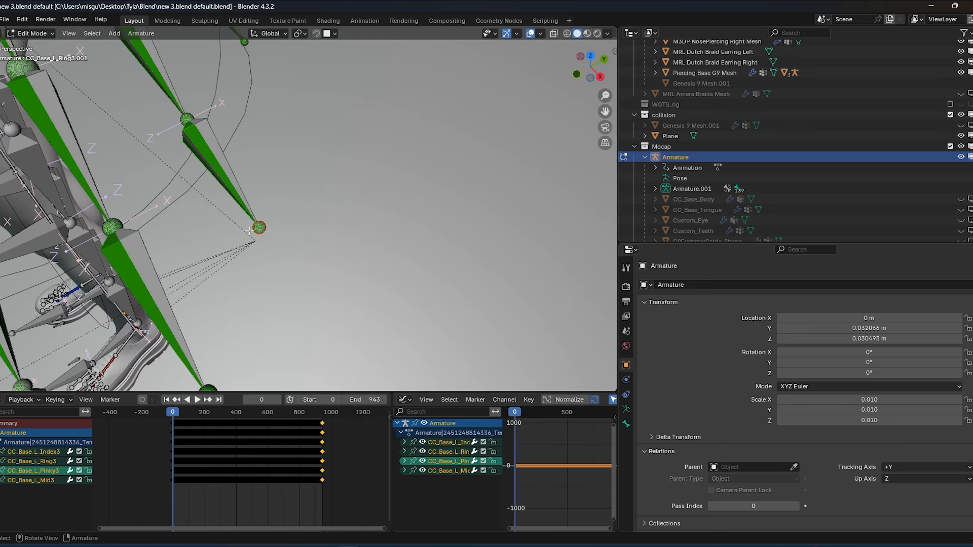
{"action": "left_click", "coordinate": [249, 230]}
{"action": "middle_click_drag", "start_coordinate": [249, 230], "coordinate": [324, 215]}
{"action": "left_click", "coordinate": [584, 74]}
{"action": "key", "text": "e"}
{"action": "left_click", "coordinate": [389, 147]}
{"action": "middle_click_drag", "start_coordinate": [389, 147], "coordinate": [391, 144]}
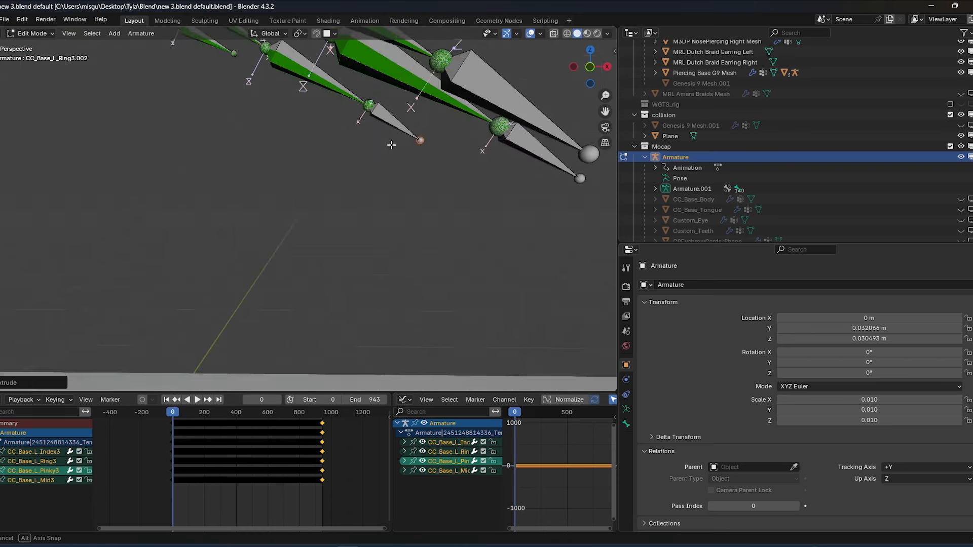
{"action": "key", "text": "e"}
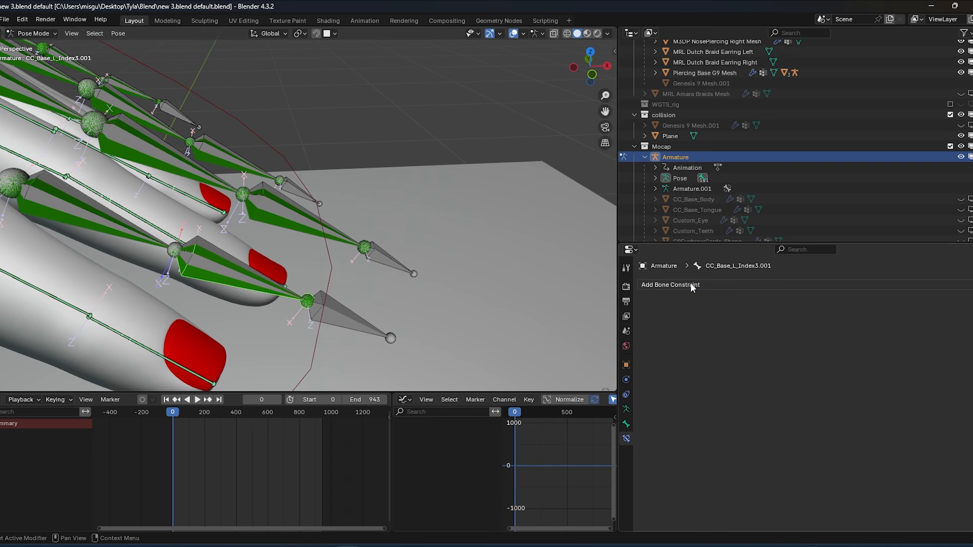
Add a Stretch To constraint to CC_Base_L_Index3.001 targeting the Armature bone CC_Base_L_Index3.002
{"action": "left_click", "coordinate": [690, 285]}
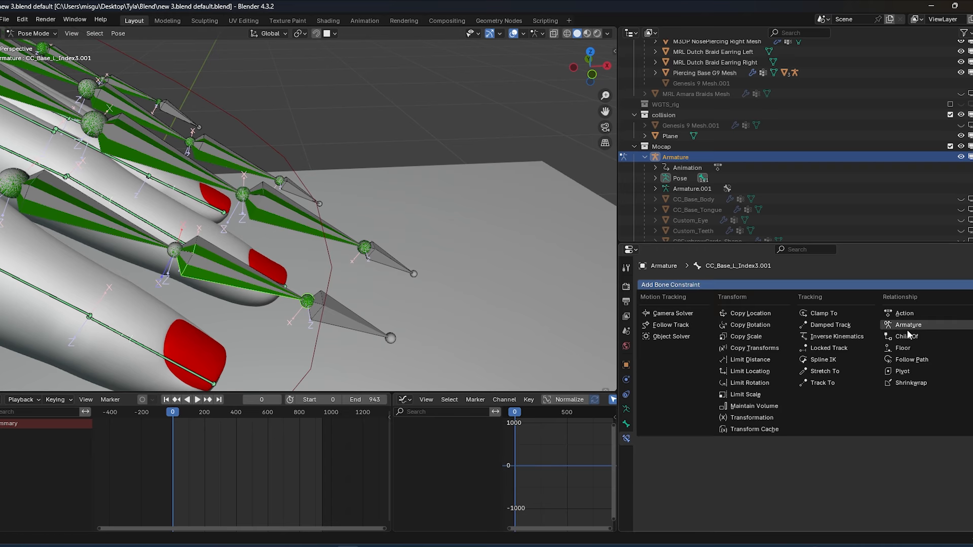
{"action": "left_click", "coordinate": [826, 370]}
{"action": "middle_click_drag", "start_coordinate": [411, 328], "coordinate": [355, 313]}
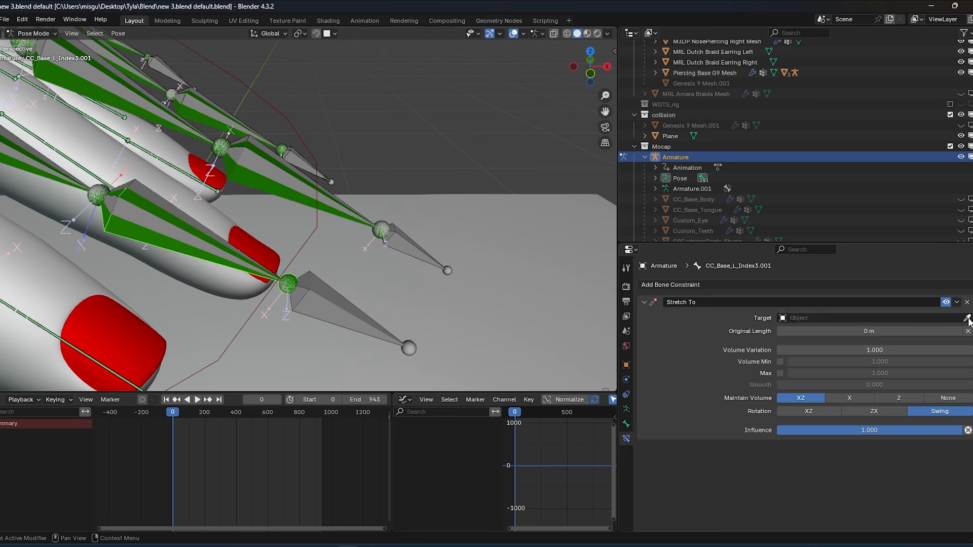
{"action": "left_click", "coordinate": [323, 302]}
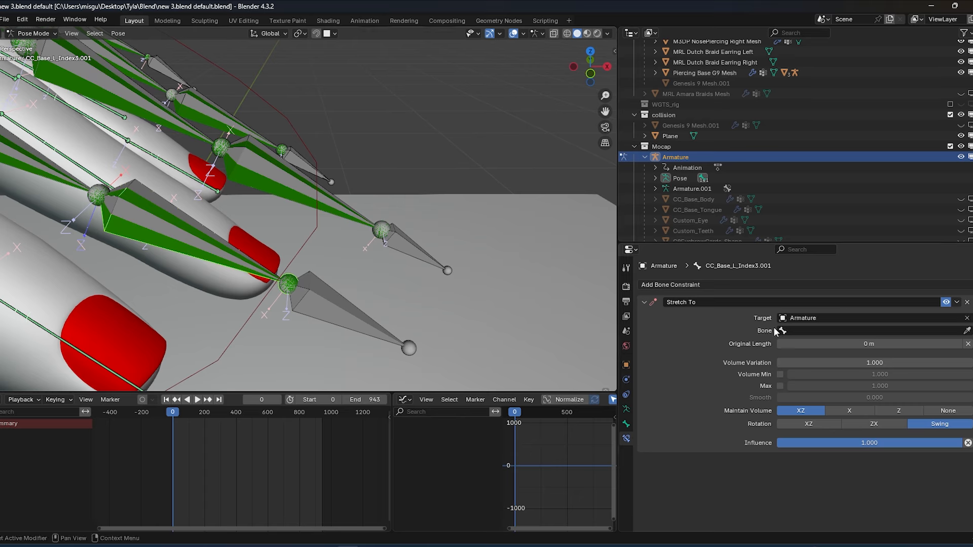
{"action": "left_click", "coordinate": [327, 312]}
{"action": "middle_click_drag", "start_coordinate": [309, 283], "coordinate": [288, 296]}
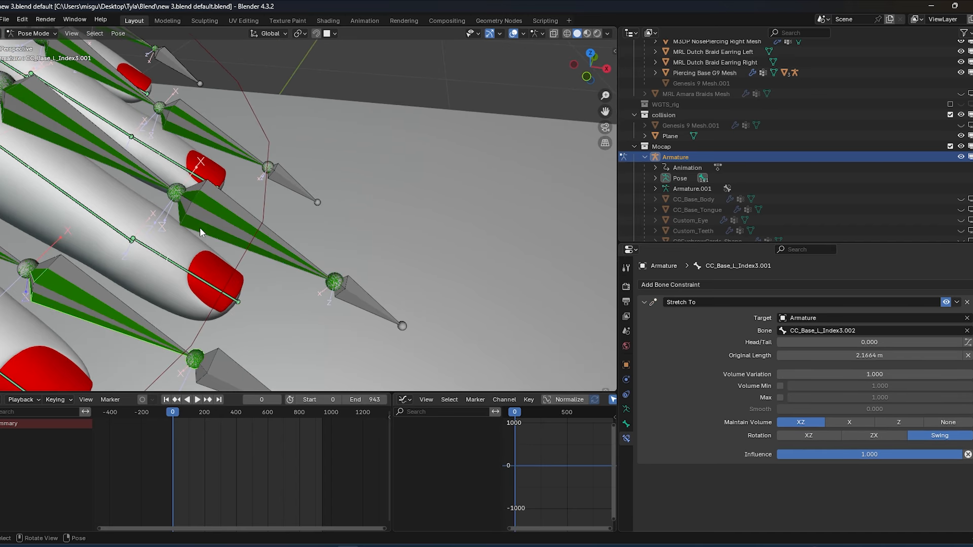
Set the Stretch To bones of the third middle, ring and pinky retarget bones to their matching extruded tip bones
{"action": "left_click", "coordinate": [200, 226]}
{"action": "left_click", "coordinate": [205, 143]}
{"action": "left_click", "coordinate": [284, 179]}
{"action": "middle_click_drag", "start_coordinate": [283, 179], "coordinate": [364, 305], "text": "shift"}
{"action": "left_click", "coordinate": [200, 150]}
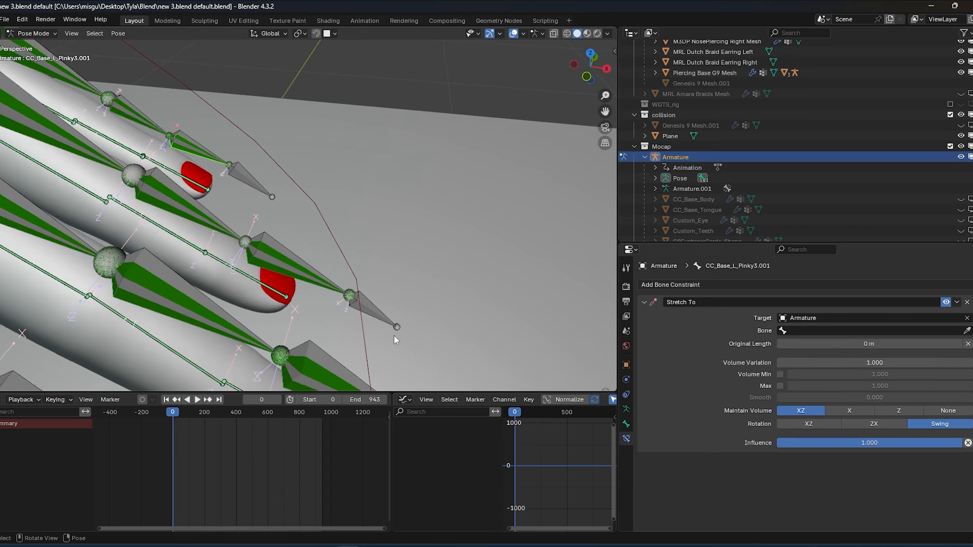
{"action": "left_click", "coordinate": [250, 175]}
{"action": "scroll", "coordinate": [252, 180], "scroll_direction": "down", "scroll_amount": 3}
{"action": "middle_click_drag", "start_coordinate": [252, 179], "coordinate": [254, 186]}
Set the Stretch To bone of CC_Base_L_Mid1.001 to CC_Base_L_Mid2
{"action": "left_click", "coordinate": [195, 215]}
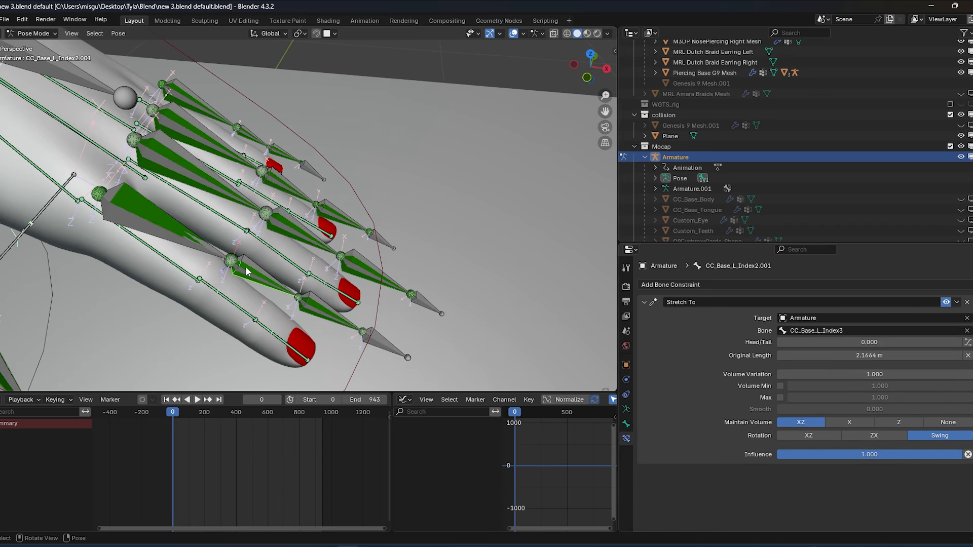
{"action": "scroll", "coordinate": [165, 169], "scroll_direction": "up", "scroll_amount": 3}
{"action": "left_click", "coordinate": [170, 177]}
{"action": "middle_click_drag", "start_coordinate": [223, 218], "coordinate": [202, 228]}
{"action": "left_click", "coordinate": [966, 330]}
{"action": "left_click", "coordinate": [307, 288]}
{"action": "middle_click_drag", "start_coordinate": [294, 278], "coordinate": [235, 229], "text": "shift"}
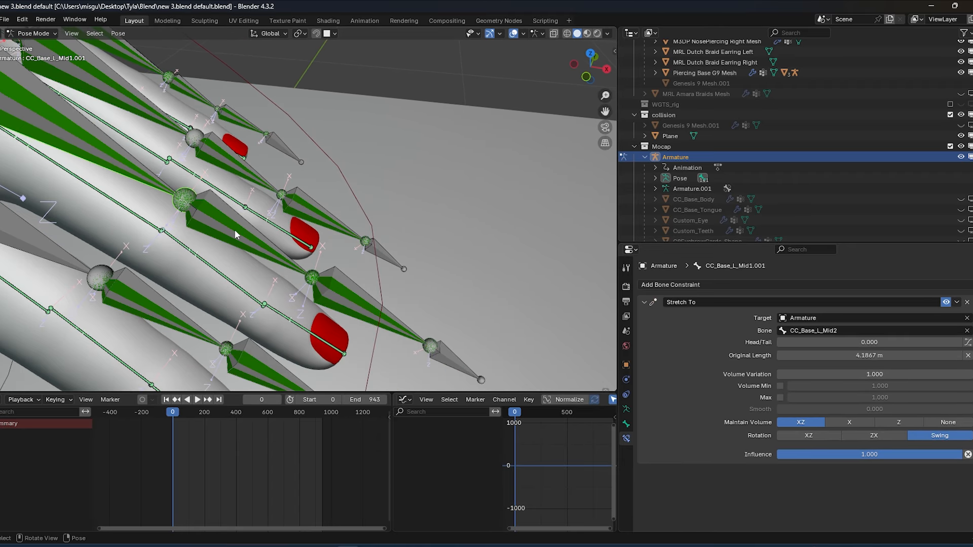
Set the Stretch To bone of the second middle finger retarget bone to the original third middle finger bone
{"action": "left_click", "coordinate": [235, 230]}
{"action": "left_click", "coordinate": [967, 331]}
{"action": "left_click", "coordinate": [348, 279]}
{"action": "left_click", "coordinate": [346, 280]}
{"action": "middle_click_drag", "start_coordinate": [337, 273], "coordinate": [372, 322], "text": "shift"}
Set the Stretch To bone of CC_Base_L_Ring1.001 to CC_Base_L_Ring2
{"action": "left_click", "coordinate": [200, 168]}
{"action": "mouse_move", "coordinate": [200, 168]}
{"action": "middle_mouse_down"}
{"action": "mouse_move", "coordinate": [147, 157]}
{"action": "mouse_move", "coordinate": [203, 175]}
{"action": "middle_mouse_up"}
{"action": "left_click", "coordinate": [967, 331]}
{"action": "left_click", "coordinate": [342, 266]}
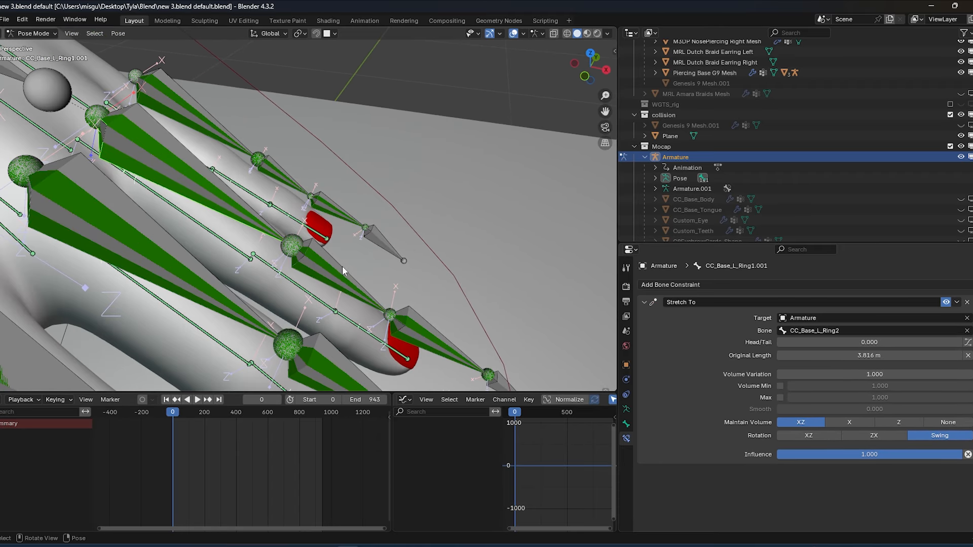
{"action": "middle_click_drag", "start_coordinate": [342, 266], "coordinate": [335, 262], "text": "shift"}
Set the Stretch To bone of CC_Base_L_Ring2.001 to the original third ring finger bone
{"action": "left_click", "coordinate": [257, 317]}
{"action": "left_click", "coordinate": [305, 347]}
{"action": "left_click", "coordinate": [327, 277]}
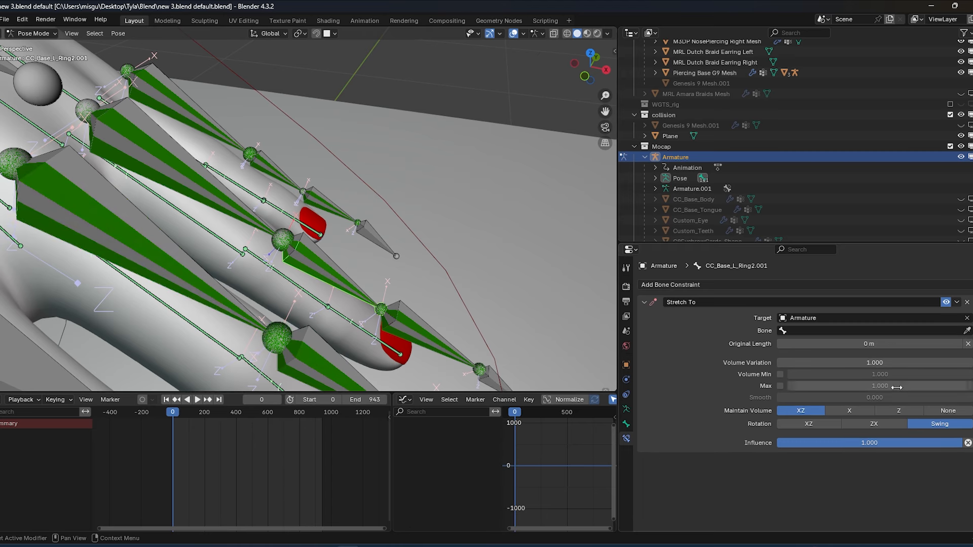
{"action": "left_click", "coordinate": [408, 327]}
Set the Stretch To bone of the first pinky retarget bone to the original second pinky bone
{"action": "middle_click_drag", "start_coordinate": [256, 170], "coordinate": [263, 192], "text": "shift"}
{"action": "left_click", "coordinate": [262, 190]}
{"action": "scroll", "coordinate": [436, 217], "scroll_direction": "up", "scroll_amount": 1}
{"action": "left_click", "coordinate": [170, 132]}
{"action": "middle_click_drag", "start_coordinate": [127, 115], "coordinate": [251, 207], "text": "shift"}
{"action": "scroll", "coordinate": [250, 206], "scroll_direction": "up", "scroll_amount": 3}
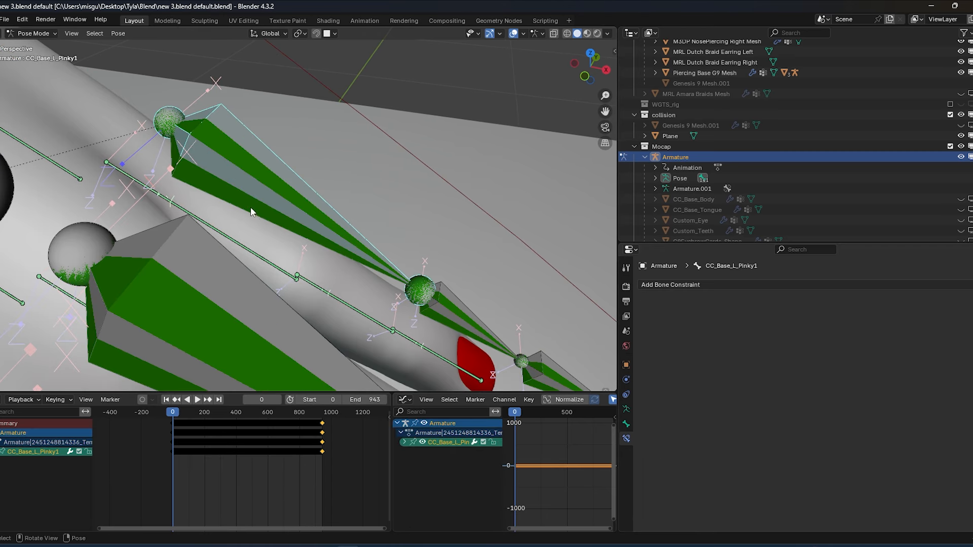
{"action": "left_click", "coordinate": [250, 206]}
{"action": "left_click", "coordinate": [967, 331]}
{"action": "left_click", "coordinate": [462, 306]}
{"action": "middle_click_drag", "start_coordinate": [462, 306], "coordinate": [372, 266], "text": "shift"}
Set the Stretch To bone of the second pinky retarget bone to the original third pinky bone
{"action": "left_click", "coordinate": [377, 284]}
{"action": "left_click", "coordinate": [967, 331]}
{"action": "left_click", "coordinate": [408, 301]}
{"action": "middle_click_drag", "start_coordinate": [403, 318], "coordinate": [330, 271], "text": "shift"}
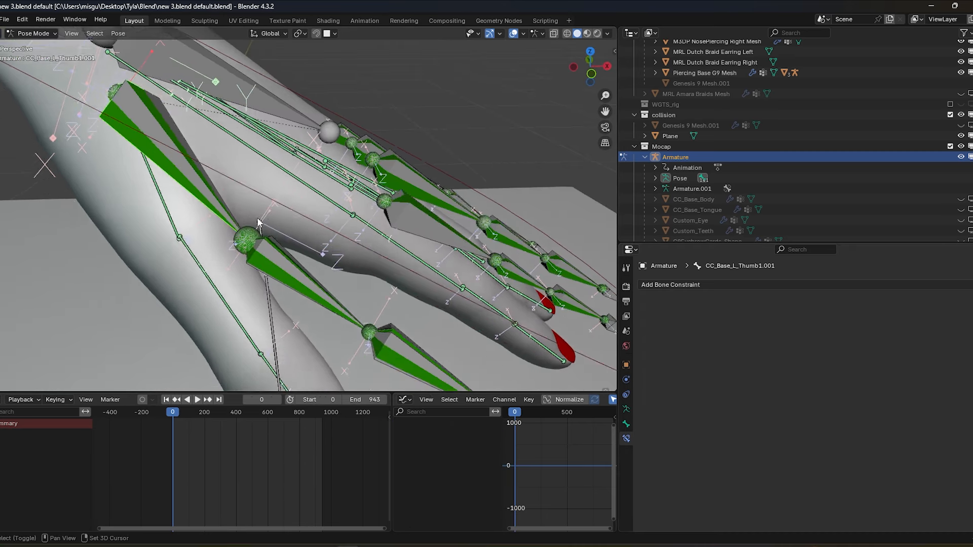
Add a Stretch To constraint to CC_Base_L_Thumb1.001 and copy it to all bones in the left thumb retarget collection
{"action": "left_click", "coordinate": [670, 285]}
{"action": "left_click", "coordinate": [626, 408]}
{"action": "left_click", "coordinate": [856, 412]}
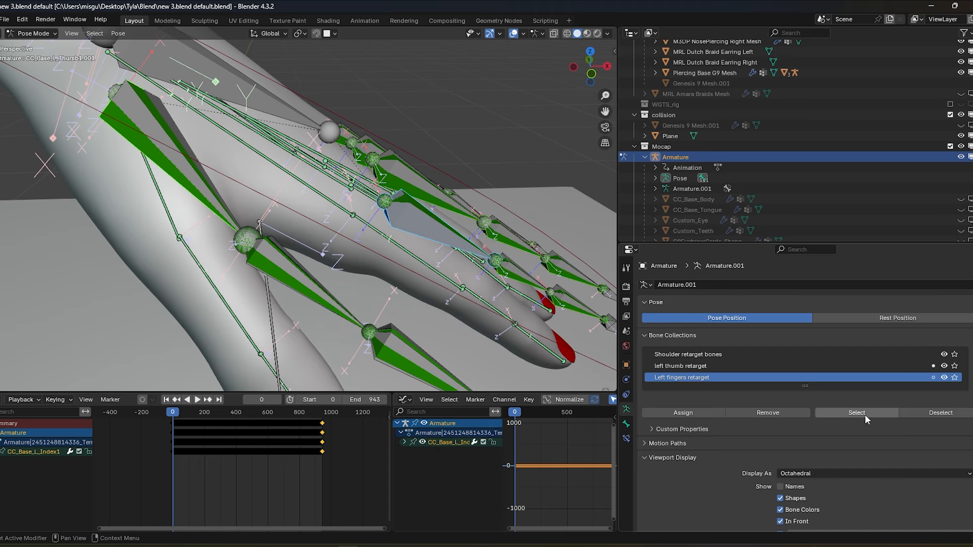
{"action": "key", "text": "alt+a"}
{"action": "left_click", "coordinate": [831, 366]}
{"action": "left_click", "coordinate": [832, 417]}
{"action": "middle_click_drag", "start_coordinate": [235, 236], "coordinate": [228, 254]}
{"action": "scroll", "coordinate": [228, 254], "scroll_direction": "down", "scroll_amount": 4}
{"action": "left_click", "coordinate": [626, 439]}
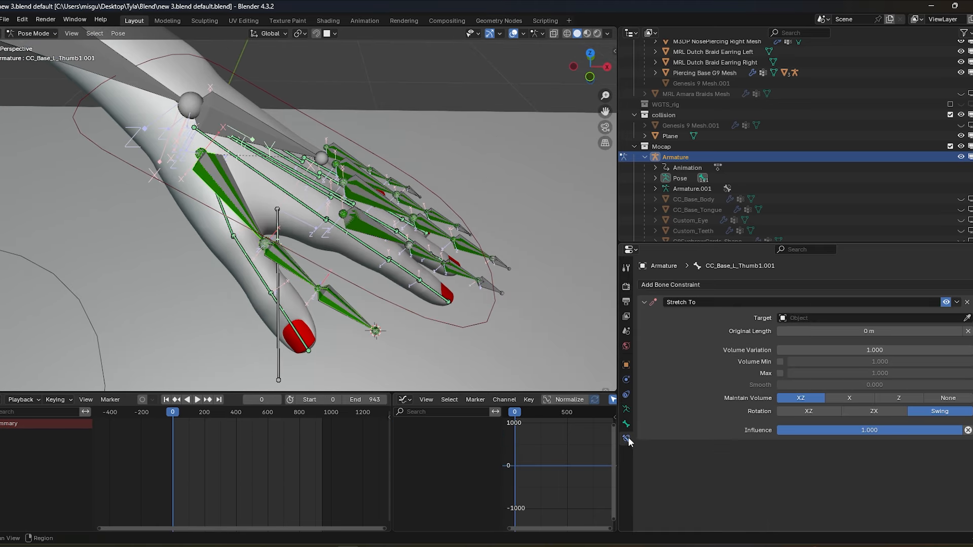
{"action": "left_click", "coordinate": [957, 302]}
{"action": "left_click", "coordinate": [912, 336]}
Point the Stretch To constraint of CC_Base_L_Thumb1.001 at the Armature's original second thumb bone
{"action": "scroll", "coordinate": [342, 270], "scroll_direction": "up", "scroll_amount": 2}
{"action": "left_click", "coordinate": [150, 158]}
{"action": "middle_click_drag", "start_coordinate": [213, 197], "coordinate": [249, 212]}
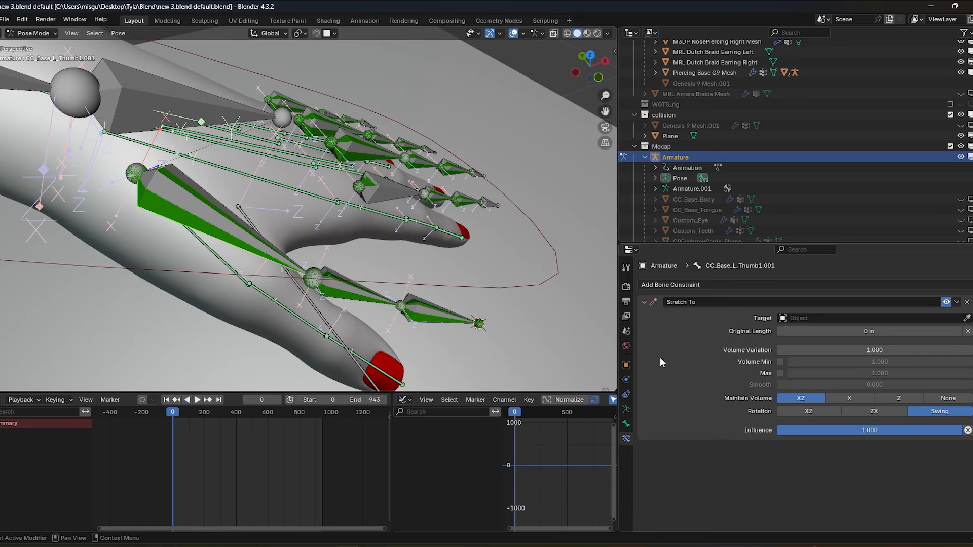
{"action": "left_click", "coordinate": [207, 199]}
{"action": "scroll", "coordinate": [276, 266], "scroll_direction": "up", "scroll_amount": 5}
{"action": "middle_click_drag", "start_coordinate": [275, 266], "coordinate": [202, 177], "text": "shift"}
{"action": "left_click", "coordinate": [967, 331]}
{"action": "left_click", "coordinate": [212, 268]}
{"action": "scroll", "coordinate": [244, 278], "scroll_direction": "down", "scroll_amount": 1}
{"action": "middle_click_drag", "start_coordinate": [244, 278], "coordinate": [255, 263]}
Point the Stretch To constraint of CC_Base_L_Thumb1.002 at the Armature's original third thumb bone
{"action": "left_click", "coordinate": [264, 254]}
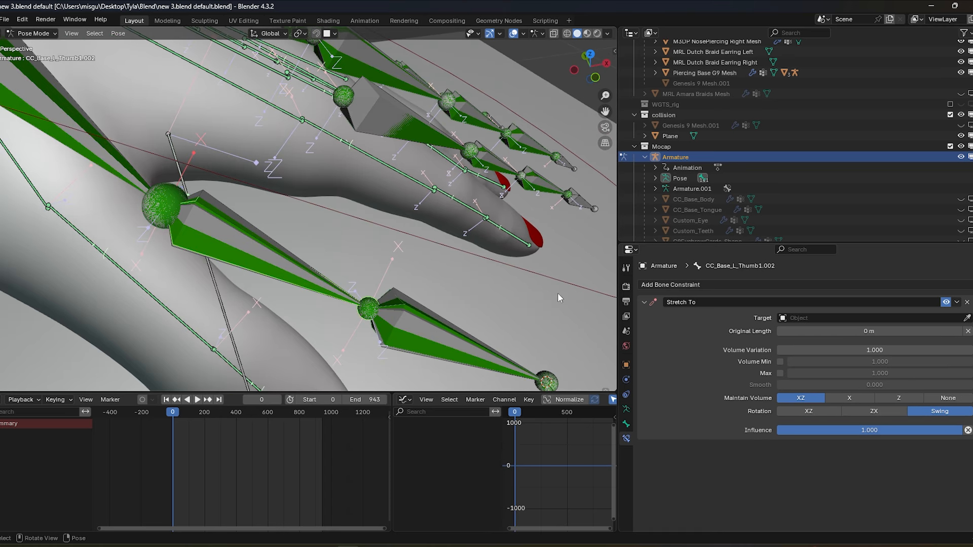
{"action": "scroll", "coordinate": [457, 317], "scroll_direction": "up", "scroll_amount": 3}
{"action": "left_click", "coordinate": [966, 318]}
{"action": "left_click", "coordinate": [324, 313]}
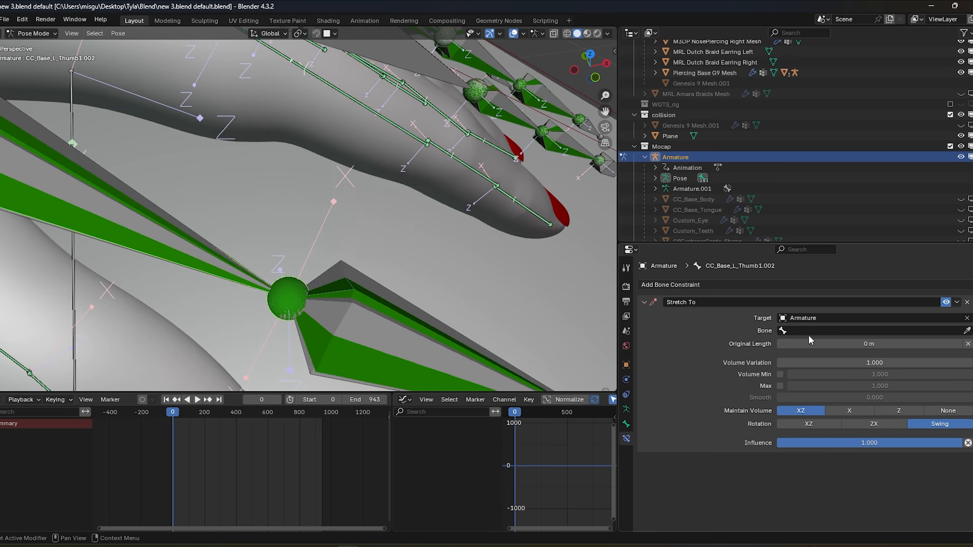
{"action": "left_click", "coordinate": [347, 331]}
{"action": "scroll", "coordinate": [344, 319], "scroll_direction": "down", "scroll_amount": 4}
{"action": "middle_click_drag", "start_coordinate": [348, 299], "coordinate": [329, 283]}
Extrude a tip bone from the end of the original thumb chain and move its tail to continue the thumb's direction
{"action": "left_click", "coordinate": [330, 284]}
{"action": "key", "text": "Tab"}
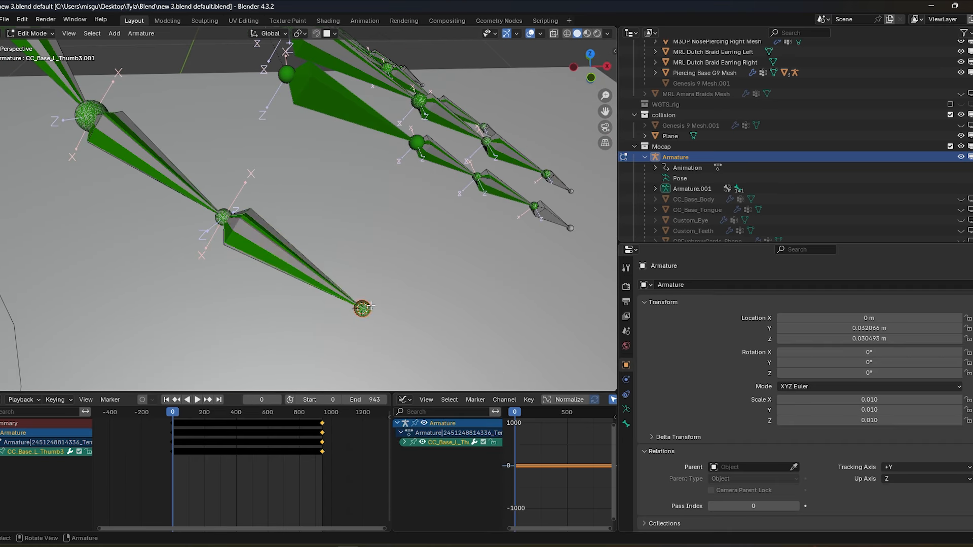
{"action": "left_click", "coordinate": [590, 54]}
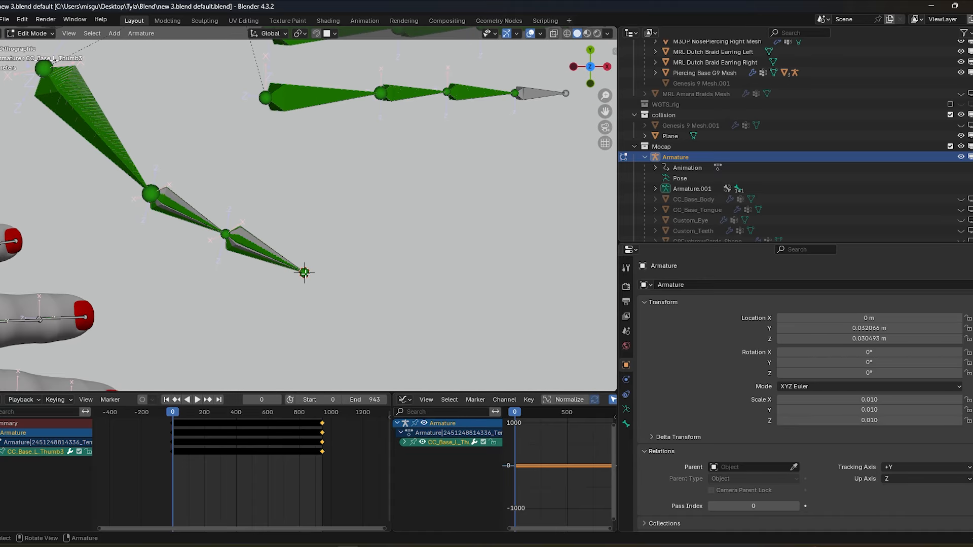
{"action": "key", "text": "e"}
{"action": "left_click", "coordinate": [378, 287]}
{"action": "left_click", "coordinate": [588, 85]}
{"action": "key", "text": "g"}
{"action": "left_click", "coordinate": [386, 214]}
{"action": "middle_click_drag", "start_coordinate": [387, 215], "coordinate": [380, 273]}
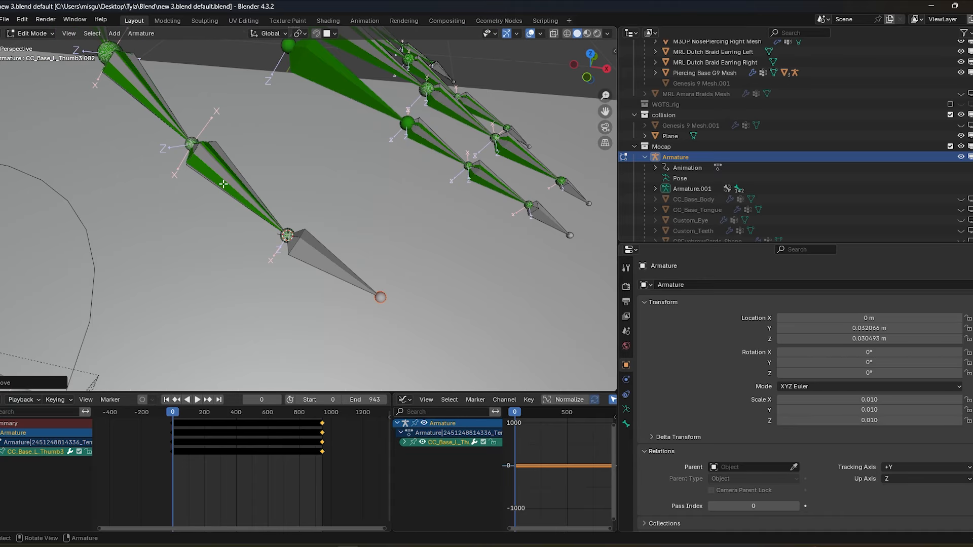
Point the Stretch To constraint of the last thumb retarget bone at the Armature's extruded thumb tip bone
{"action": "key", "text": "Tab"}
{"action": "left_click", "coordinate": [261, 205]}
{"action": "middle_click_drag", "start_coordinate": [304, 273], "coordinate": [325, 294]}
{"action": "left_click", "coordinate": [967, 318]}
{"action": "left_click", "coordinate": [428, 297]}
{"action": "left_click", "coordinate": [966, 331]}
{"action": "left_click", "coordinate": [321, 253]}
{"action": "scroll", "coordinate": [405, 273], "scroll_direction": "down", "scroll_amount": 4}
Add a Copy Rotation constraint to the l_pinky1 bone of the Genesis 9 rig
{"action": "middle_click_drag", "start_coordinate": [406, 273], "coordinate": [466, 299]}
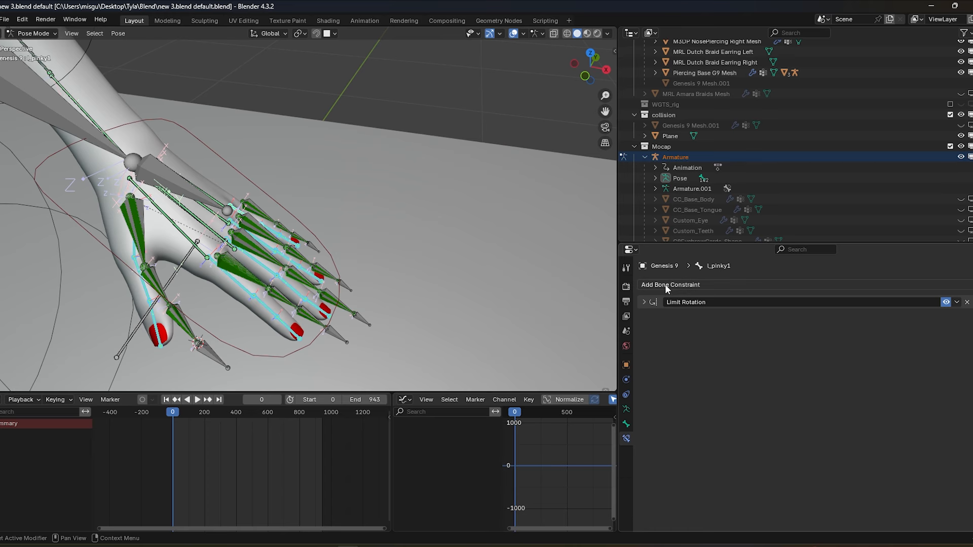
{"action": "left_click", "coordinate": [665, 284]}
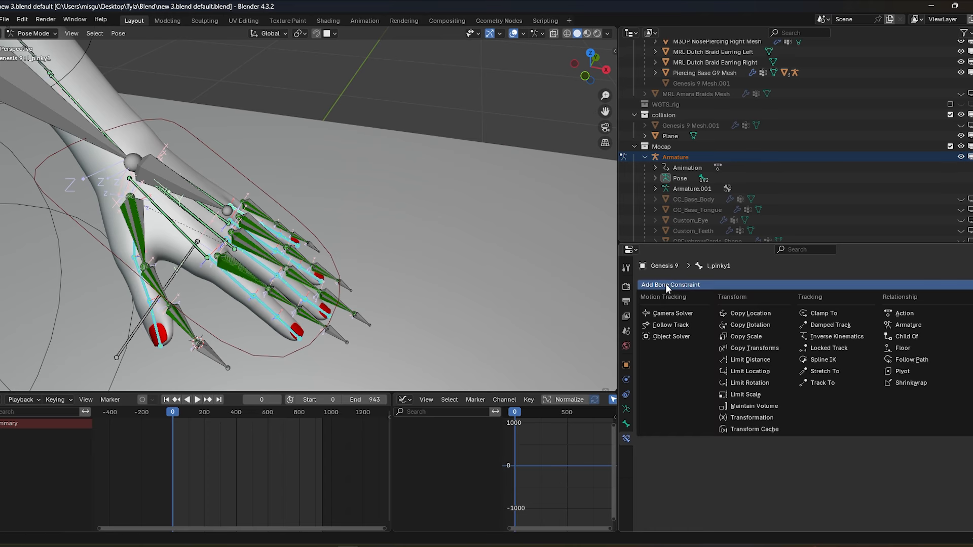
{"action": "left_click", "coordinate": [775, 324]}
{"action": "middle_click_drag", "start_coordinate": [309, 281], "coordinate": [332, 291]}
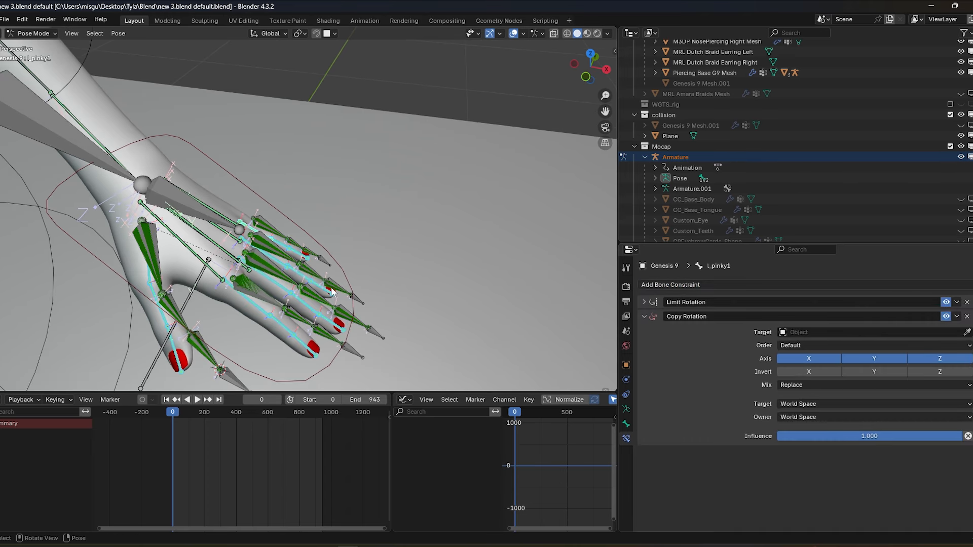
Set the l_pinky1 Copy Rotation target and owner to Local Space and copy the constraint to the selected bones
{"action": "left_click", "coordinate": [815, 404]}
{"action": "left_click", "coordinate": [799, 440]}
{"action": "left_click", "coordinate": [802, 417]}
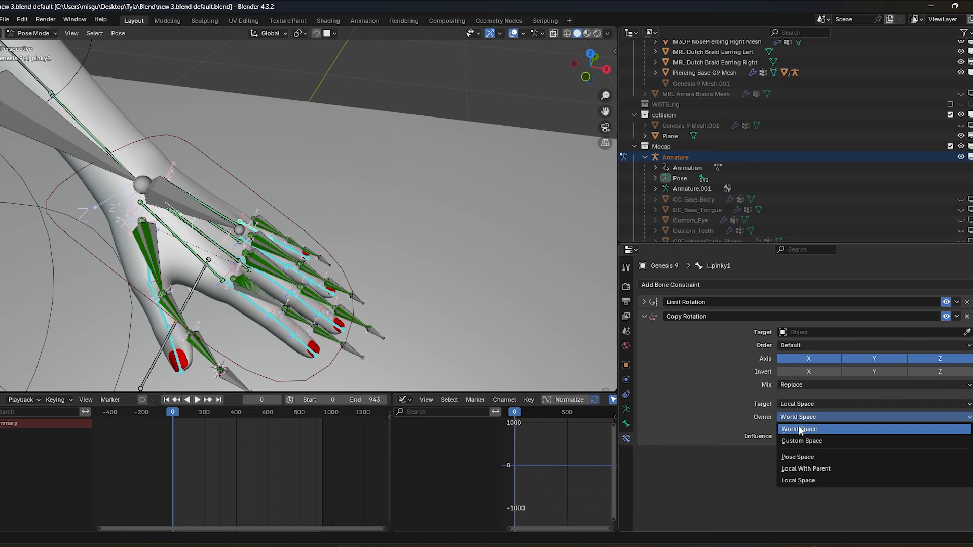
{"action": "left_click", "coordinate": [801, 479]}
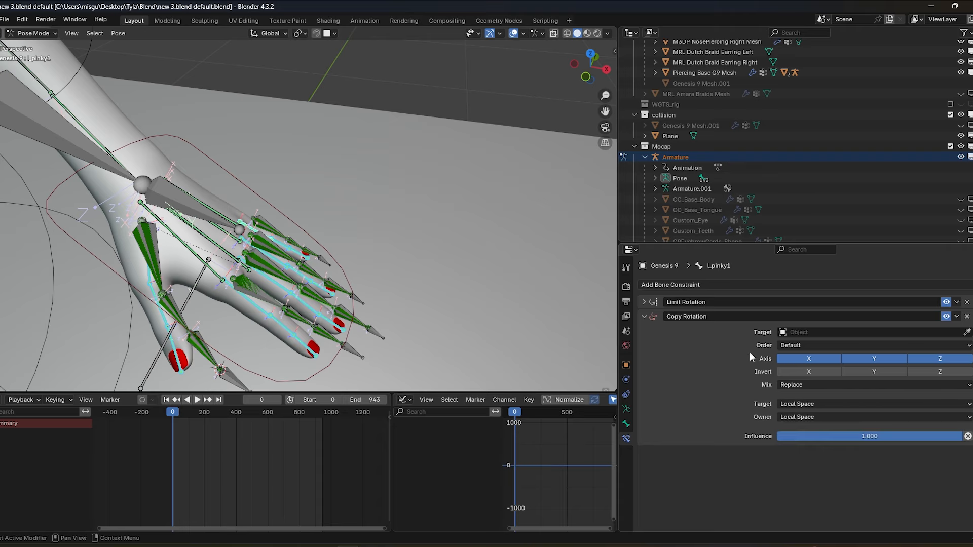
{"action": "left_click", "coordinate": [957, 316]}
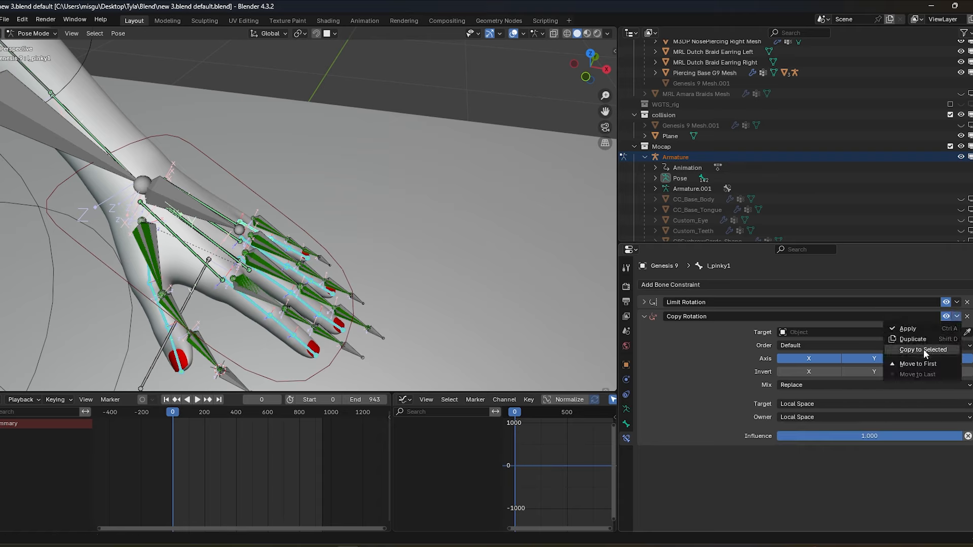
{"action": "left_click", "coordinate": [923, 349]}
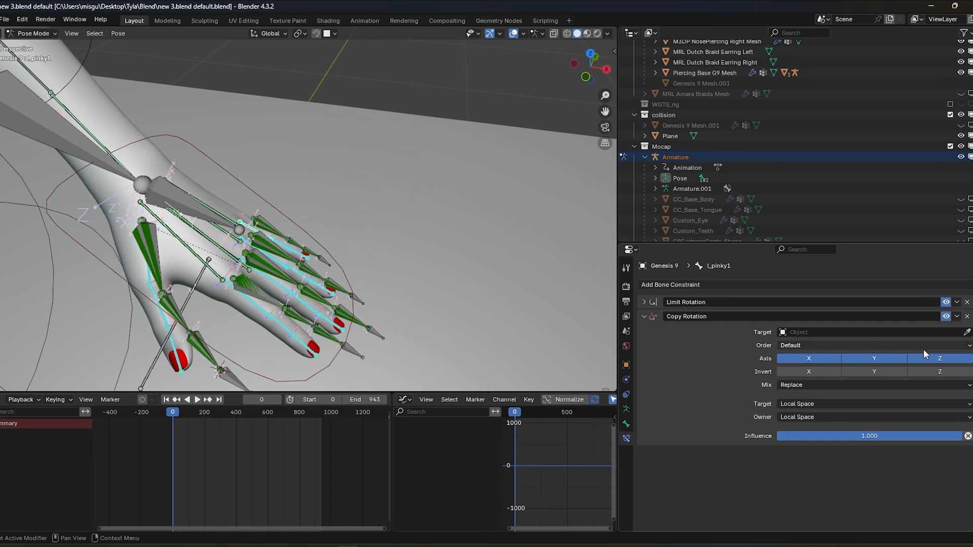
Point the l_pinky1 Copy Rotation constraint at the Armature's first pinky retarget bone
{"action": "left_click", "coordinate": [213, 287]}
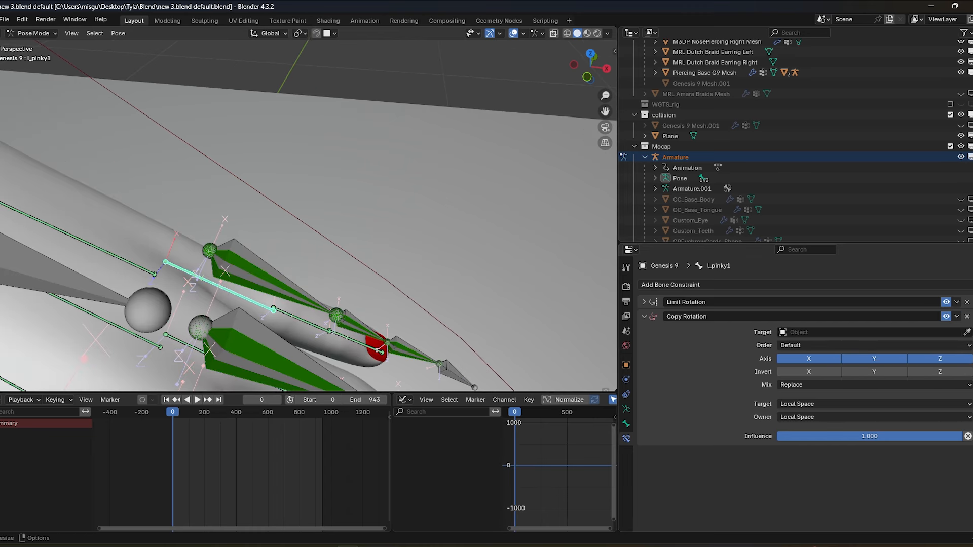
{"action": "left_click", "coordinate": [966, 332]}
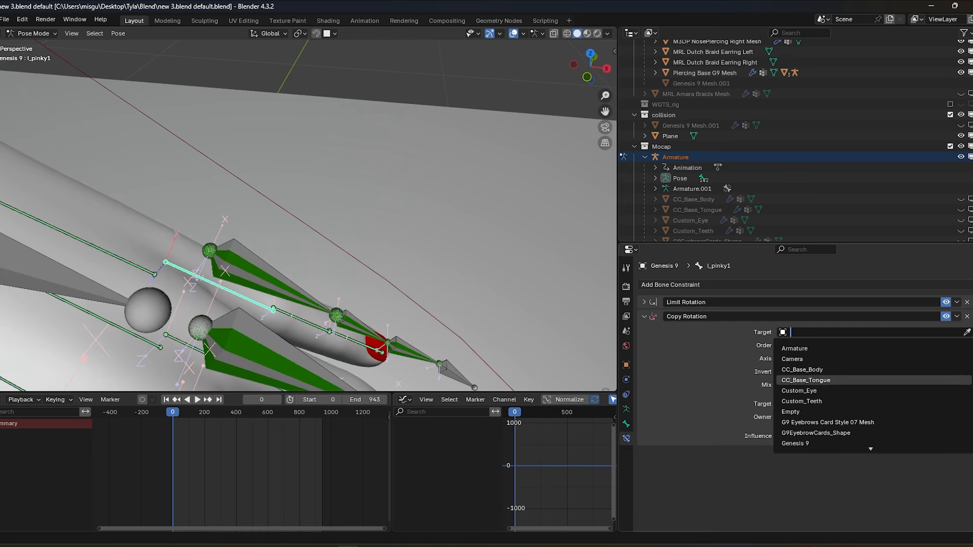
{"action": "left_click", "coordinate": [966, 336]}
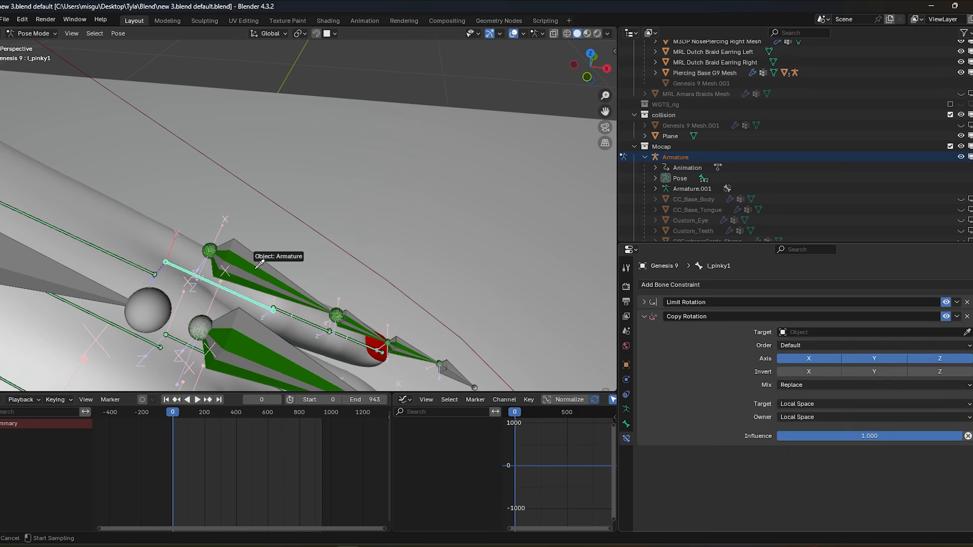
{"action": "left_click", "coordinate": [273, 275]}
{"action": "scroll", "coordinate": [327, 269], "scroll_direction": "up", "scroll_amount": 3}
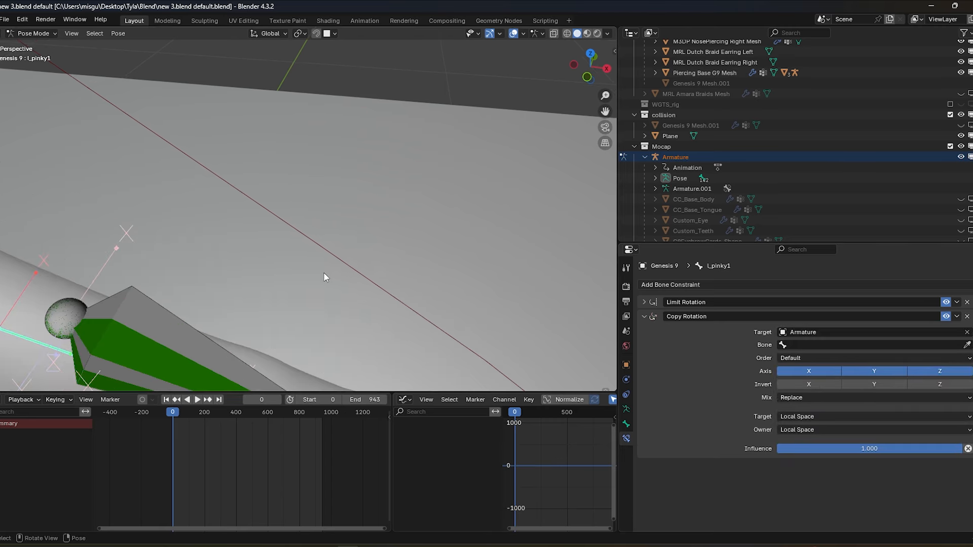
{"action": "scroll", "coordinate": [328, 269], "scroll_direction": "down", "scroll_amount": 3}
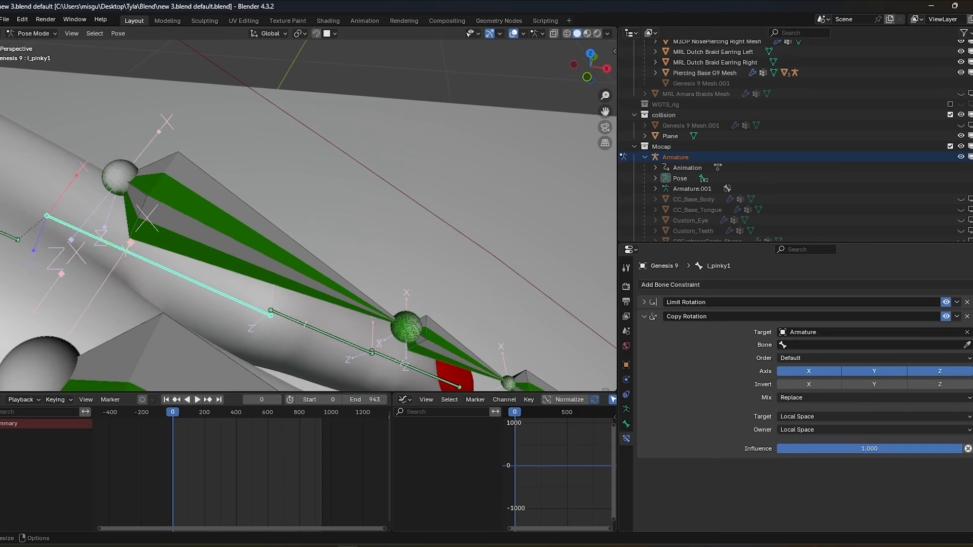
{"action": "left_click", "coordinate": [202, 206]}
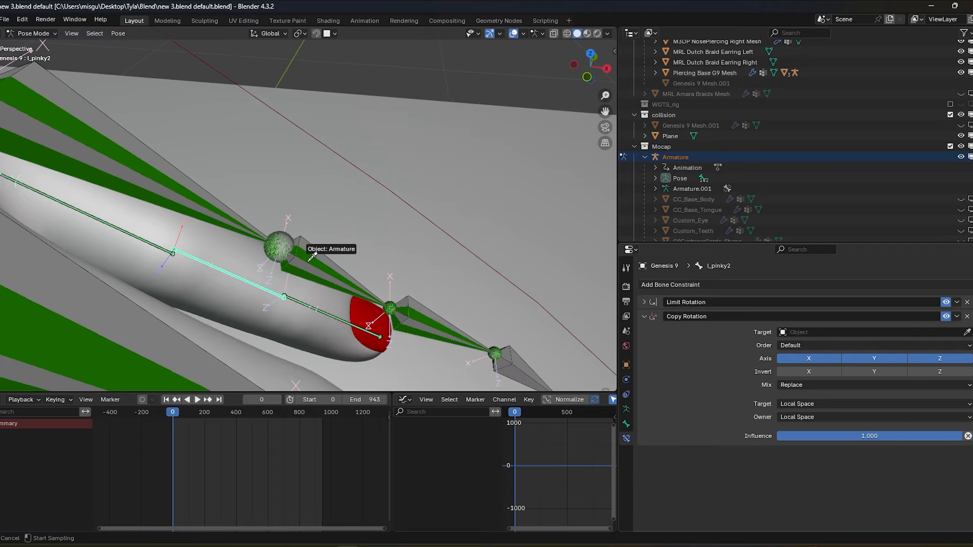
Target the Armature's matching retarget bones in the remaining pinky and ring Copy Rotation constraints, including CC_Base_L_Pinky3.001 and CC_Base_L_Ring3.001
{"action": "left_click", "coordinate": [312, 257]}
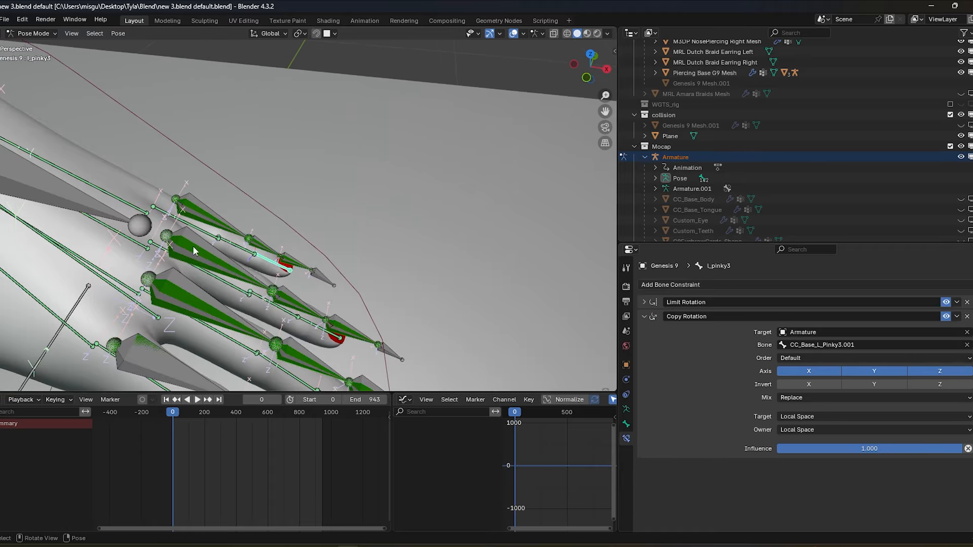
{"action": "scroll", "coordinate": [276, 257], "scroll_direction": "up", "scroll_amount": 3}
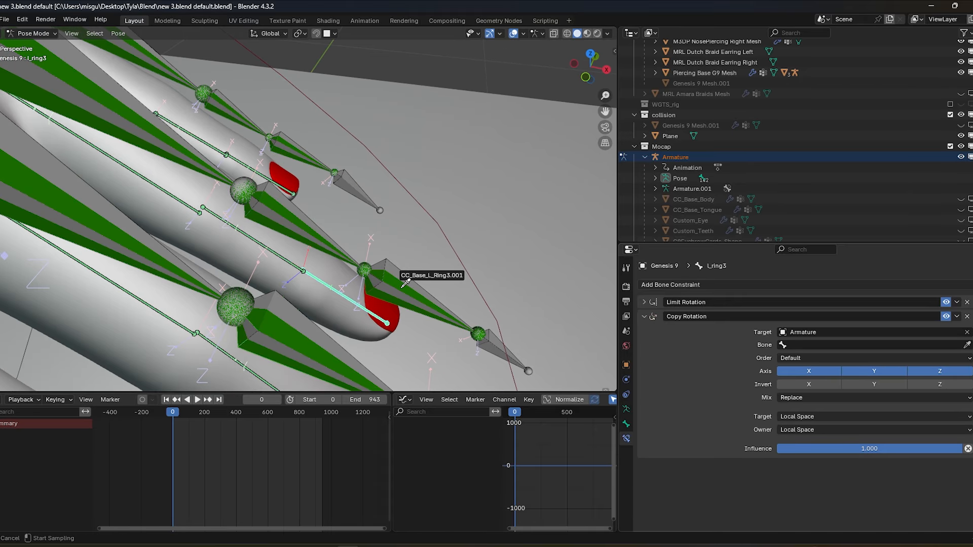
{"action": "left_click", "coordinate": [405, 282]}
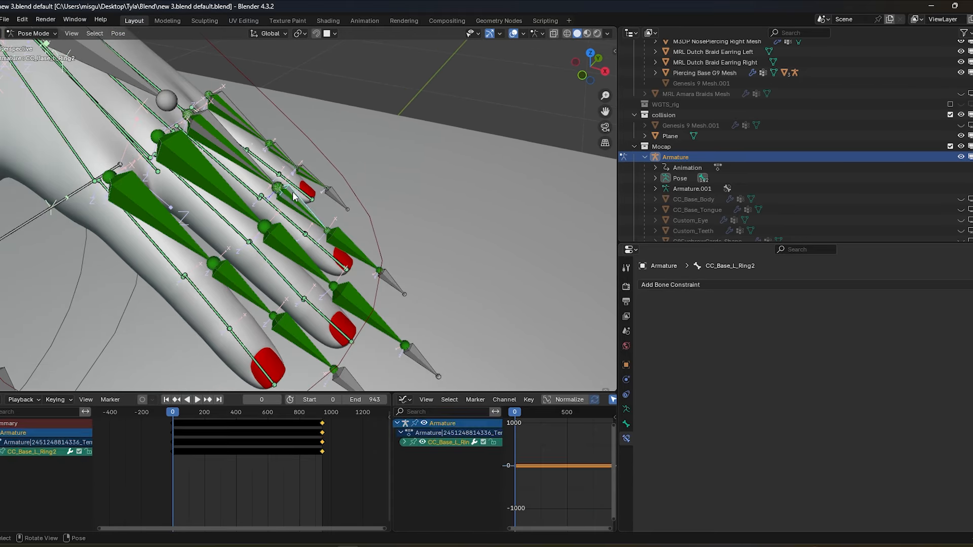
Check the Stretch To targets of the index and middle finger retarget bones on the Armature
{"action": "left_click", "coordinate": [231, 115]}
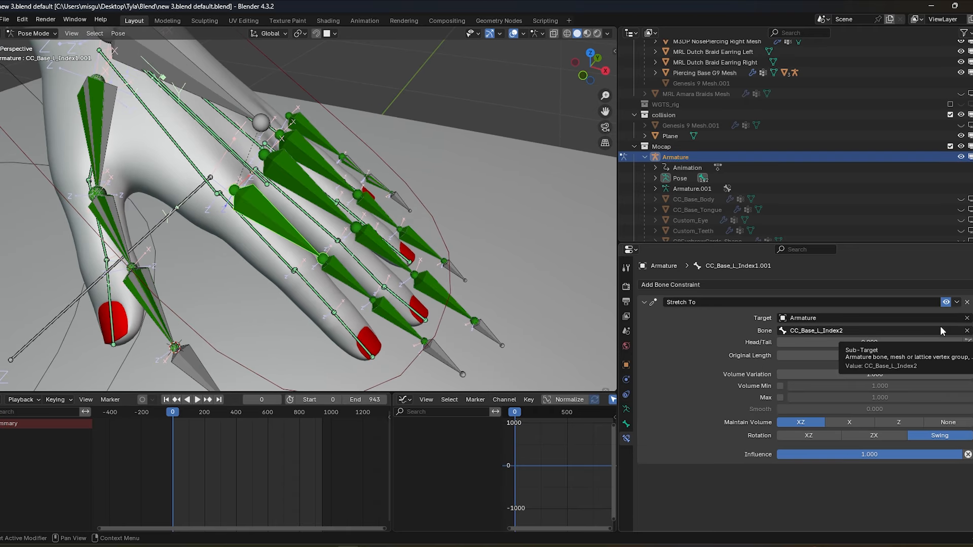
{"action": "left_click", "coordinate": [428, 286]}
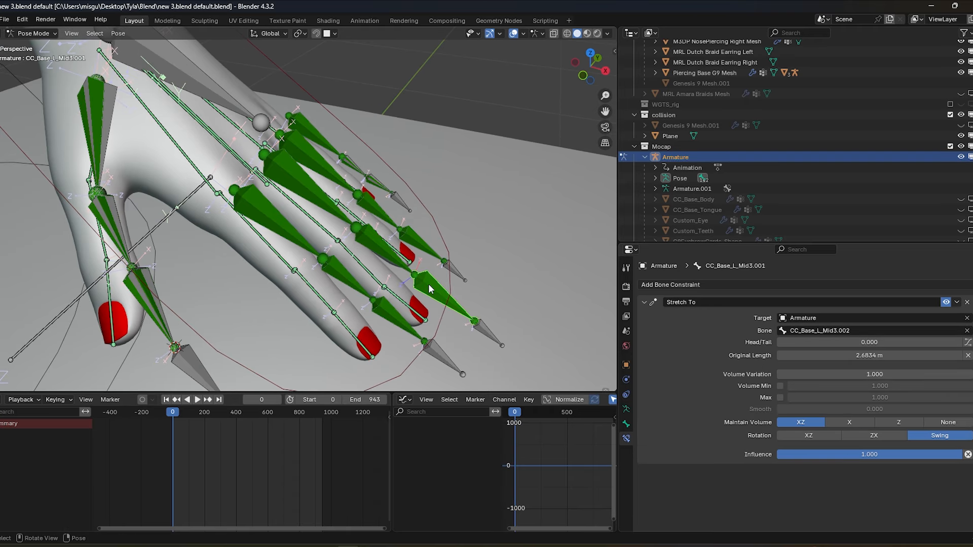
{"action": "left_click", "coordinate": [399, 302]}
{"action": "left_click", "coordinate": [434, 290]}
{"action": "left_click", "coordinate": [347, 276]}
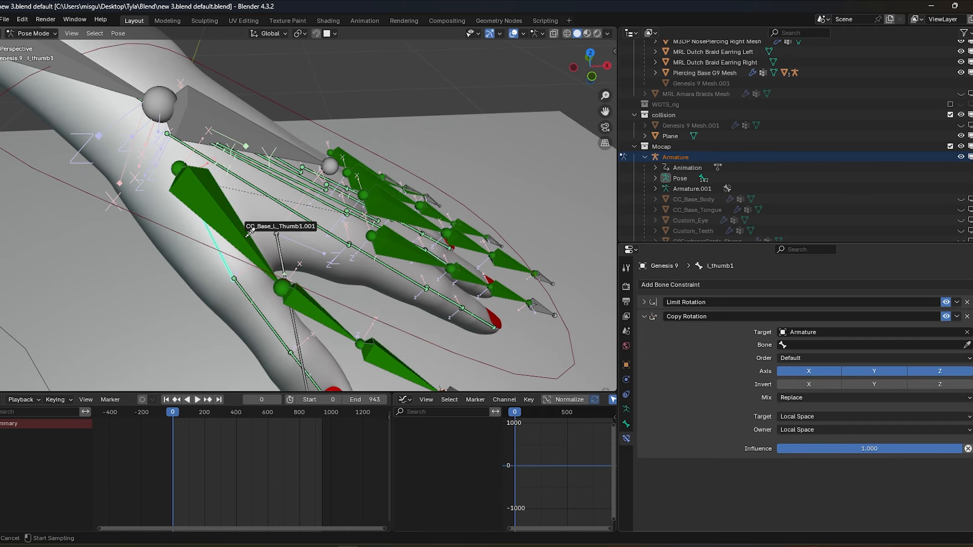
Point the left thumb Copy Rotation constraints at their matching retarget bones, using CC_Base_L_Thumb3.001 for l_thumb3
{"action": "left_click", "coordinate": [423, 363]}
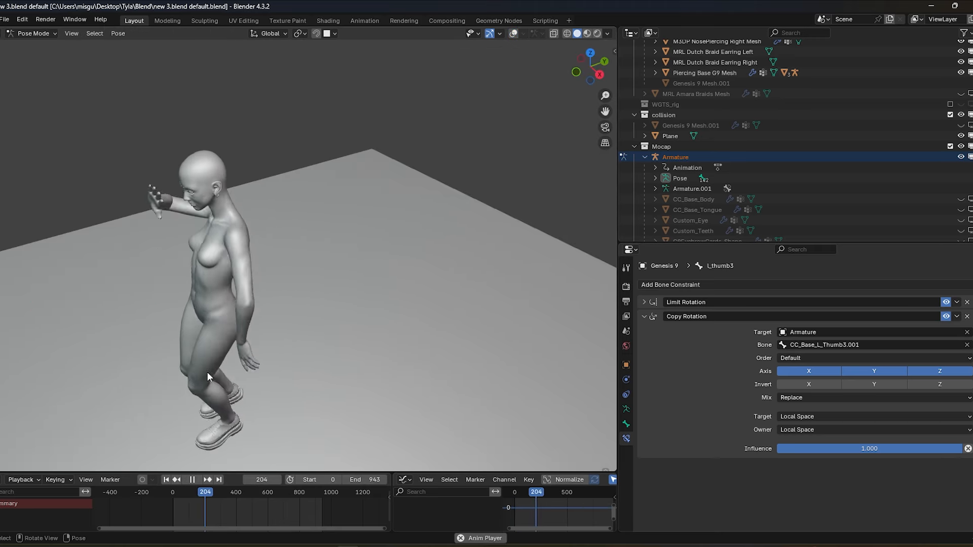
Play the animation and examine the Genesis 9 figure's body, hand and finger motion from several sides
{"action": "middle_click_drag", "start_coordinate": [223, 373], "coordinate": [245, 343]}
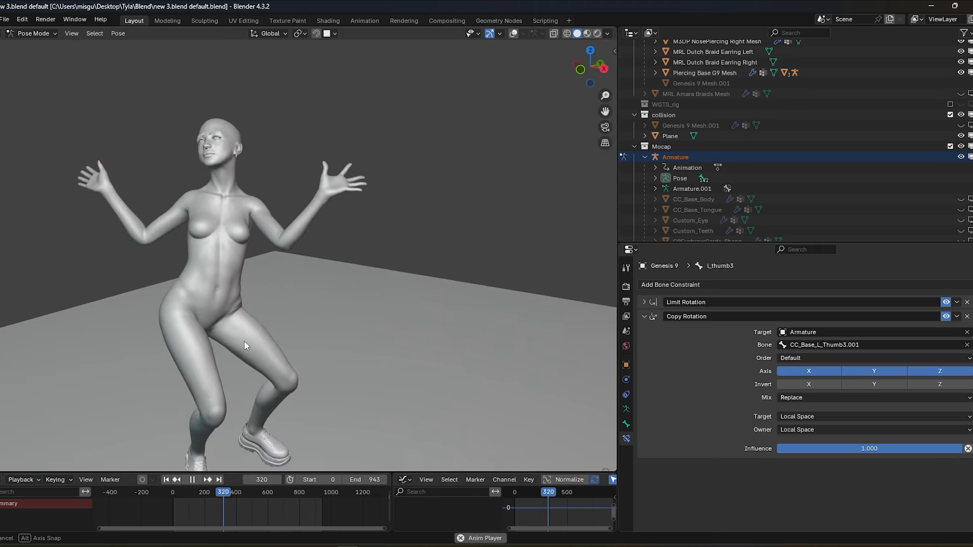
{"action": "key", "text": "space"}
{"action": "middle_click_drag", "start_coordinate": [270, 345], "coordinate": [394, 359]}
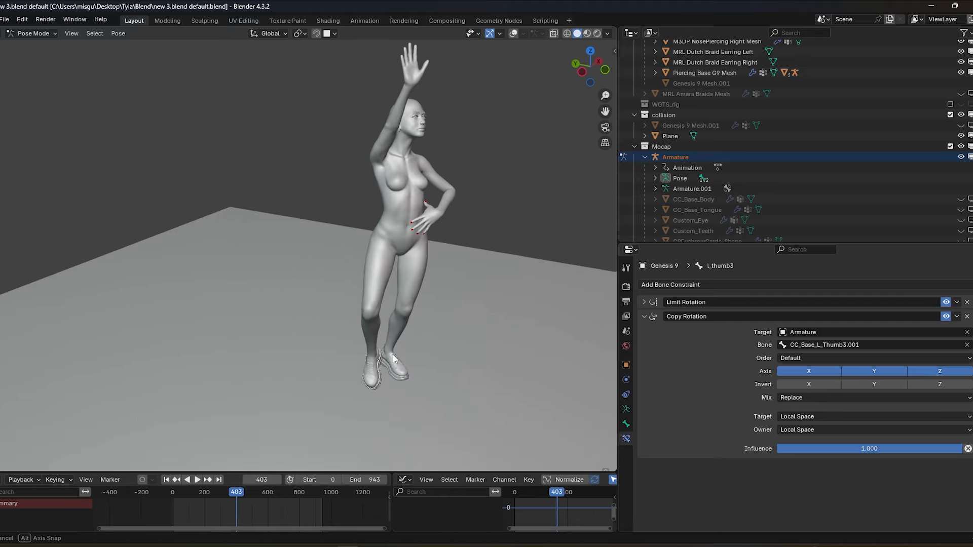
{"action": "scroll", "coordinate": [449, 252], "scroll_direction": "up", "scroll_amount": 2}
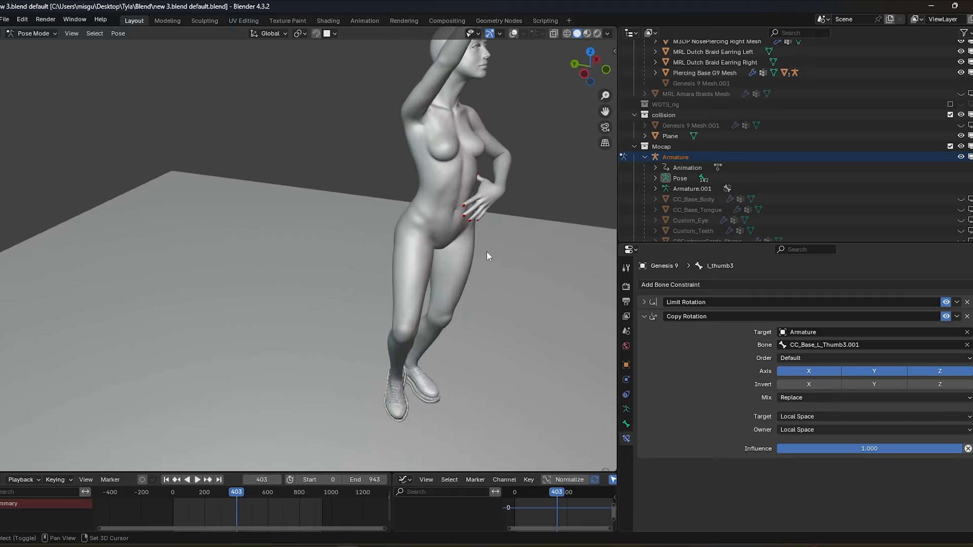
{"action": "middle_click_drag", "start_coordinate": [486, 250], "coordinate": [317, 317], "text": "shift"}
{"action": "scroll", "coordinate": [316, 317], "scroll_direction": "up", "scroll_amount": 2}
{"action": "key", "text": "space"}
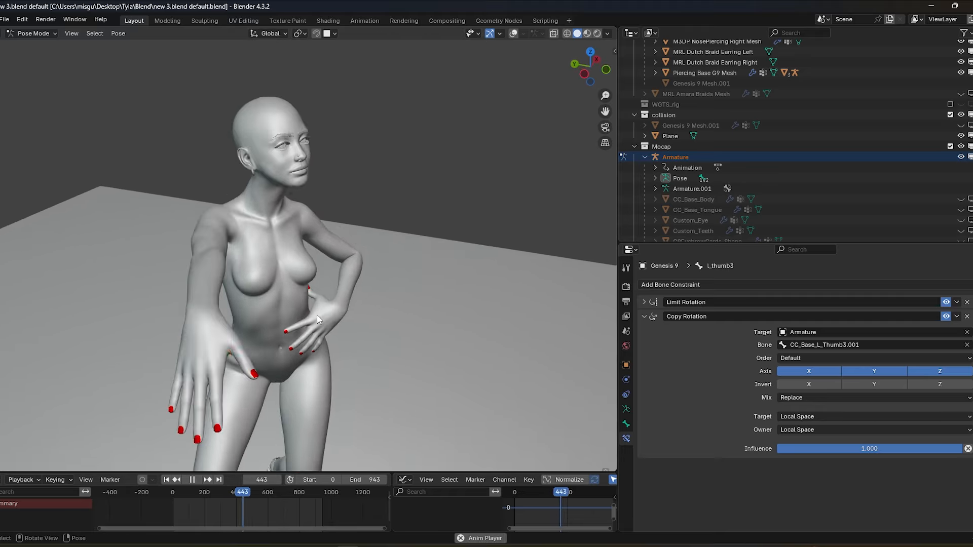
{"action": "scroll", "coordinate": [348, 308], "scroll_direction": "down", "scroll_amount": 3}
{"action": "middle_click_drag", "start_coordinate": [338, 314], "coordinate": [266, 315]}
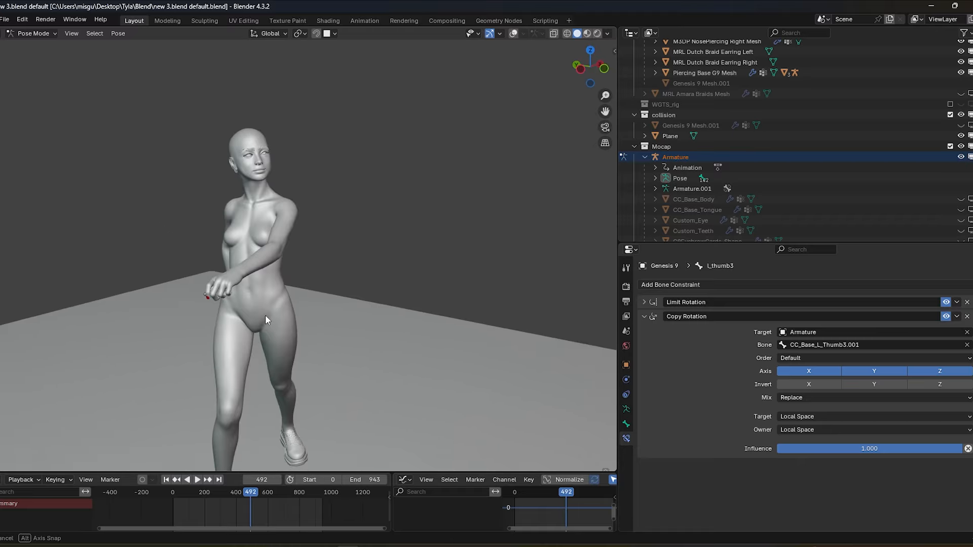
{"action": "key", "text": "space"}
{"action": "key", "text": "space"}
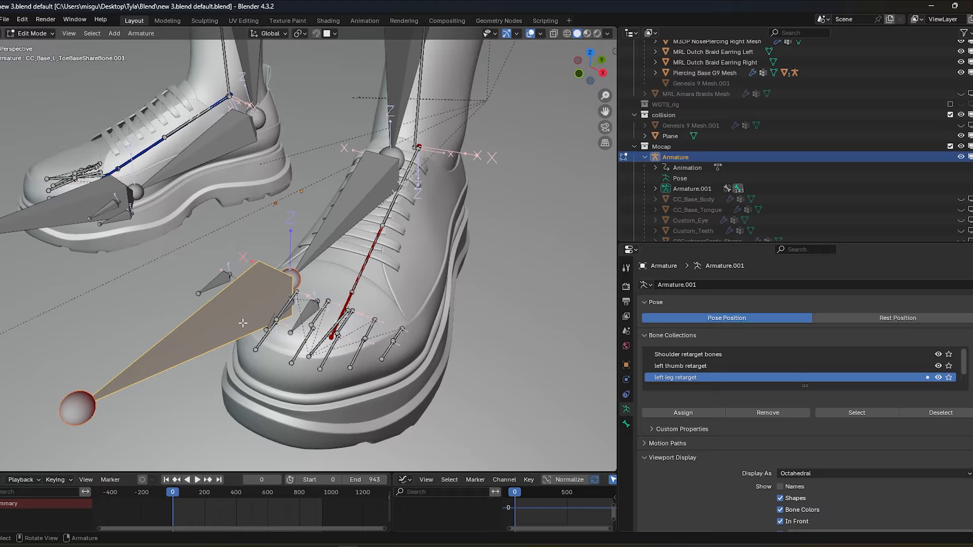
Roll the CC_Base_L_ToeBaseShareBone.001 bone to 53° in Edit Mode to align its axes with the Genesis 9 toe bone
{"action": "scroll", "coordinate": [364, 281], "scroll_direction": "up", "scroll_amount": 4}
{"action": "scroll", "coordinate": [304, 285], "scroll_direction": "down", "scroll_amount": 6}
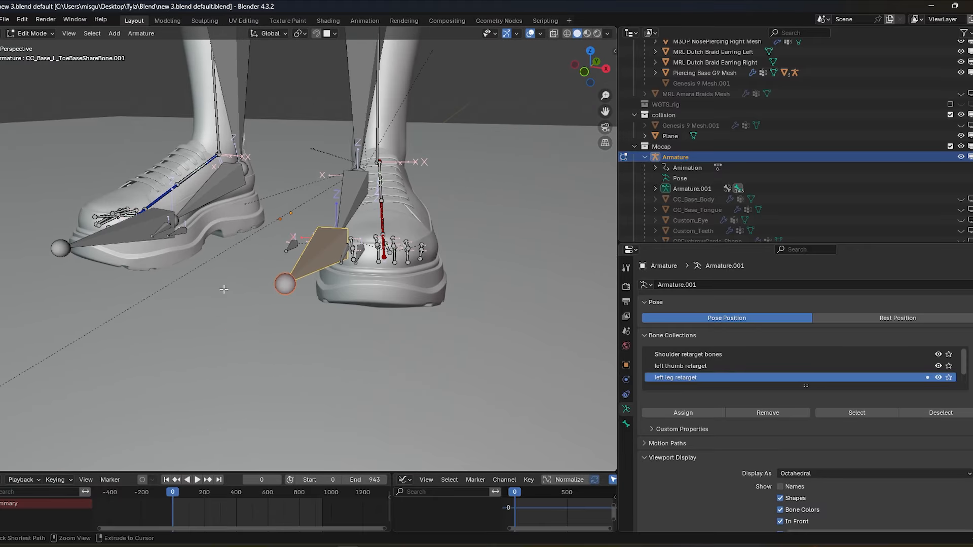
{"action": "left_click", "coordinate": [371, 239]}
{"action": "scroll", "coordinate": [304, 258], "scroll_direction": "up", "scroll_amount": 8}
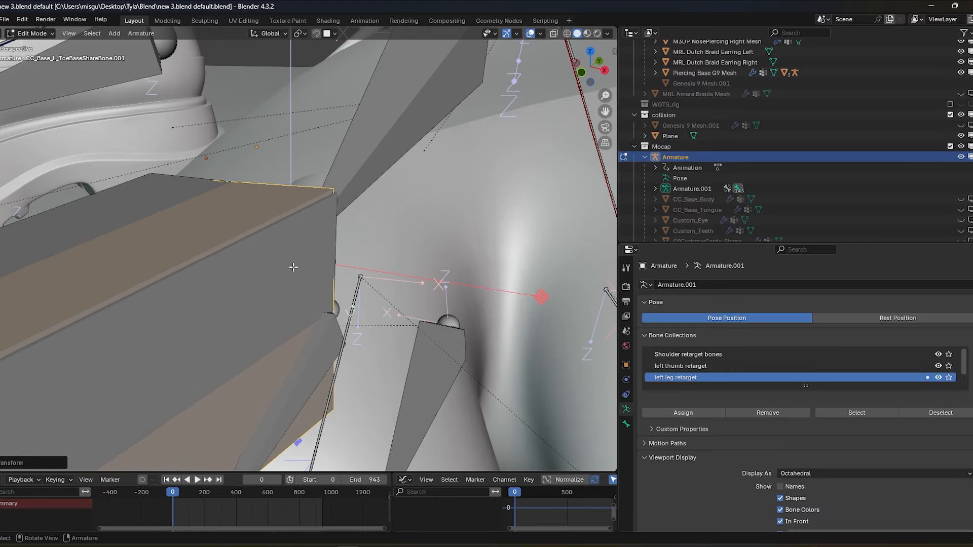
{"action": "scroll", "coordinate": [293, 267], "scroll_direction": "down", "scroll_amount": 3}
{"action": "middle_click_drag", "start_coordinate": [294, 267], "coordinate": [266, 303]}
{"action": "scroll", "coordinate": [202, 293], "scroll_direction": "up", "scroll_amount": 3}
{"action": "key", "text": "ctrl+r"}
{"action": "scroll", "coordinate": [220, 297], "scroll_direction": "down", "scroll_amount": 6}
{"action": "key", "text": "g"}
{"action": "left_click", "coordinate": [405, 273]}
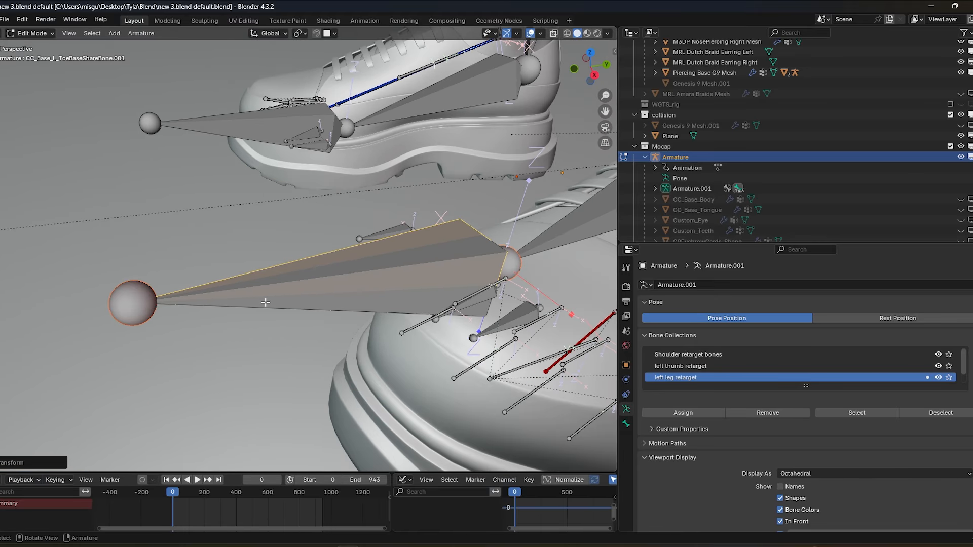
{"action": "right_click", "coordinate": [299, 89]}
{"action": "middle_click_drag", "start_coordinate": [299, 90], "coordinate": [340, 98]}
Set the bone color of CC_Base_L_ToeBaseShareBone.001 to 03 - Theme Color Set
{"action": "key", "text": "Tab"}
{"action": "scroll", "coordinate": [651, 439], "scroll_direction": "down", "scroll_amount": 4}
{"action": "left_click", "coordinate": [626, 424]}
{"action": "scroll", "coordinate": [823, 368], "scroll_direction": "down", "scroll_amount": 5}
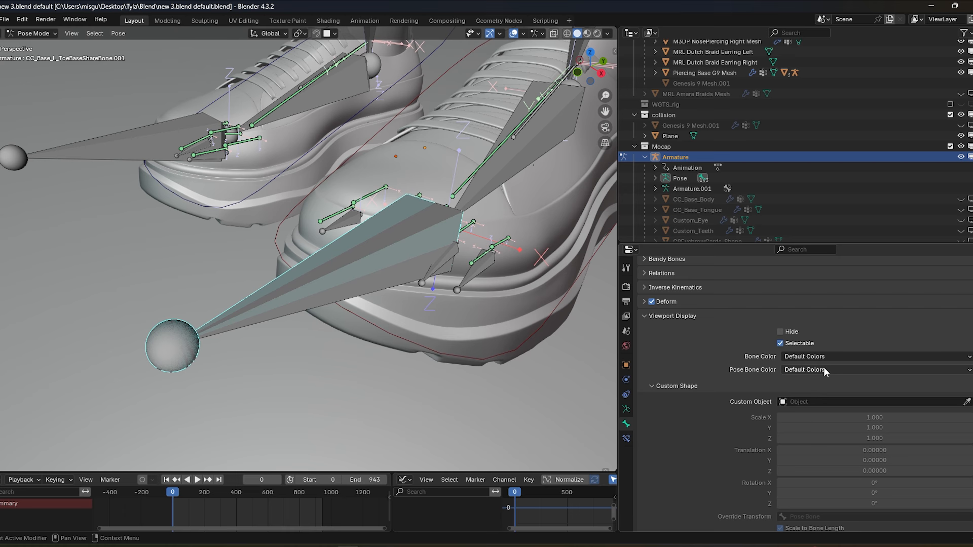
{"action": "key", "text": "Tab"}
{"action": "left_click", "coordinate": [804, 400]}
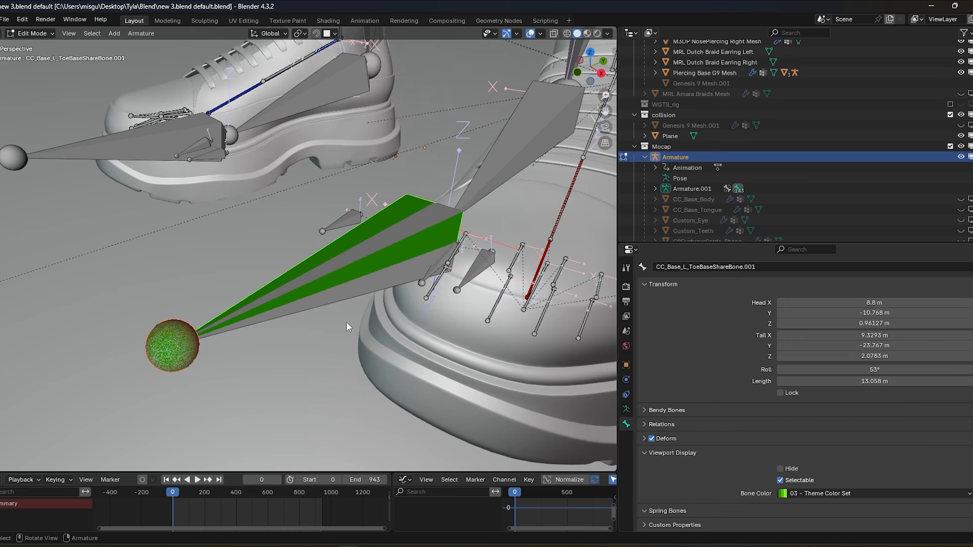
Add a Child Of constraint to CC_Base_L_ToeBaseShareBone.001 targeting the Armature's original CC_Base_L_ToeBaseShareBone
{"action": "key", "text": "Tab"}
{"action": "left_click", "coordinate": [626, 439]}
{"action": "left_click", "coordinate": [706, 284]}
{"action": "left_click", "coordinate": [907, 333]}
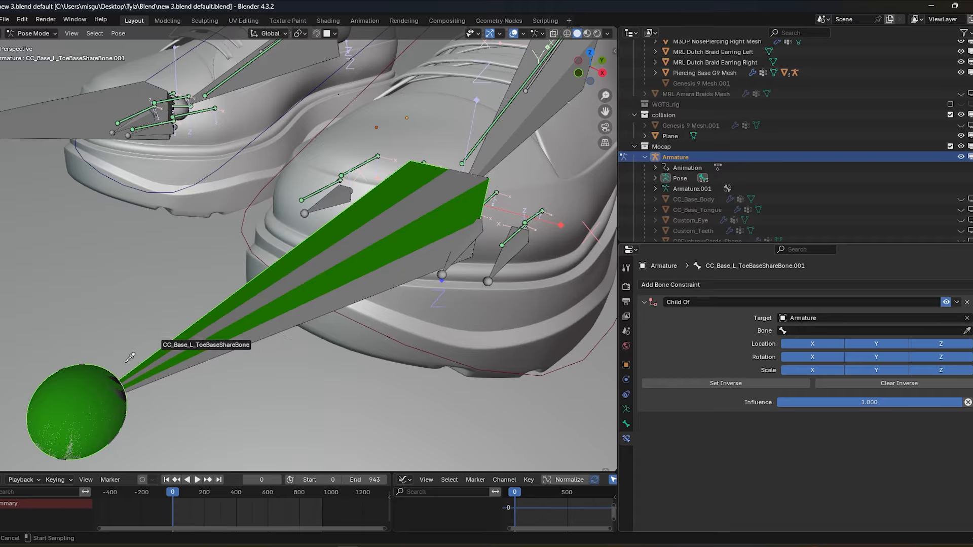
{"action": "left_click", "coordinate": [357, 289]}
Play the animation to check how the left toe retarget bone follows the foot, and return to frame 0
{"action": "scroll", "coordinate": [356, 319], "scroll_direction": "down", "scroll_amount": 7}
{"action": "middle_click_drag", "start_coordinate": [356, 319], "coordinate": [373, 327]}
{"action": "key", "text": "space"}
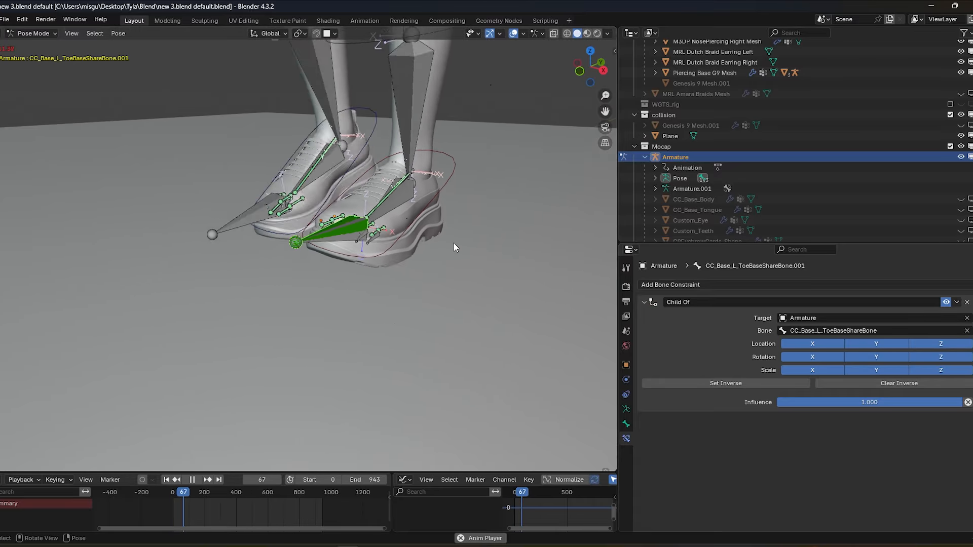
{"action": "mouse_move", "coordinate": [222, 338]}
{"action": "middle_mouse_down"}
{"action": "mouse_move", "coordinate": [209, 350]}
{"action": "mouse_move", "coordinate": [232, 327]}
{"action": "mouse_move", "coordinate": [227, 345]}
{"action": "middle_mouse_up"}
{"action": "key", "text": "space"}
{"action": "key", "text": "space"}
{"action": "middle_click_drag", "start_coordinate": [466, 314], "coordinate": [375, 305]}
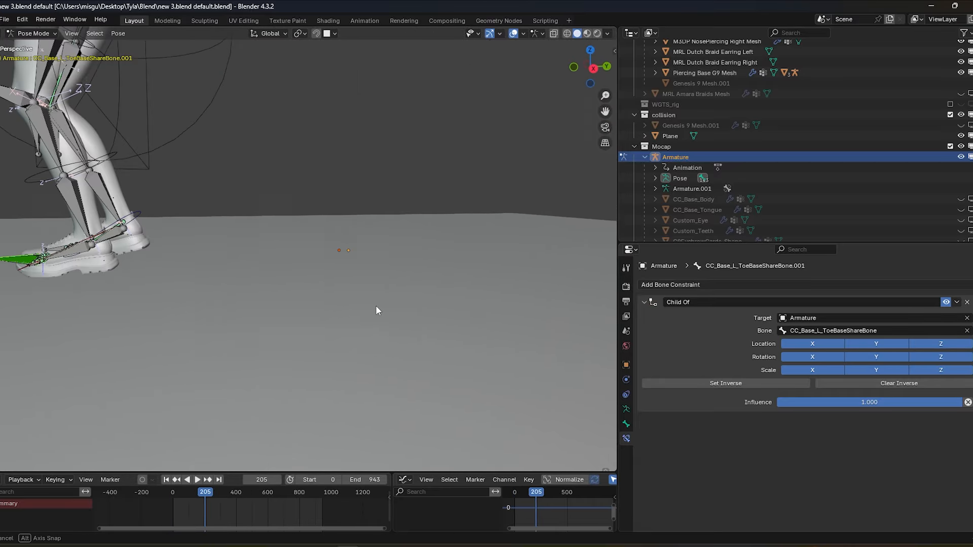
{"action": "scroll", "coordinate": [331, 263], "scroll_direction": "up", "scroll_amount": 6}
{"action": "middle_click_drag", "start_coordinate": [167, 279], "coordinate": [387, 304], "text": "shift"}
{"action": "scroll", "coordinate": [331, 262], "scroll_direction": "up", "scroll_amount": 4}
{"action": "left_click", "coordinate": [171, 479]}
Hide the Armature's original left toe bone that overlaps the green retarget bone
{"action": "scroll", "coordinate": [467, 141], "scroll_direction": "up", "scroll_amount": 3}
{"action": "scroll", "coordinate": [481, 225], "scroll_direction": "up", "scroll_amount": 4}
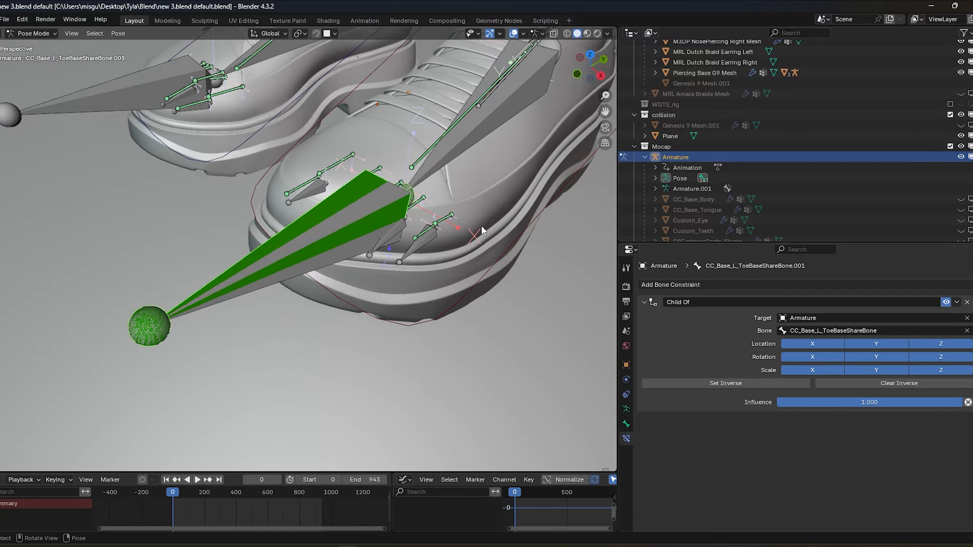
{"action": "left_click", "coordinate": [370, 207]}
{"action": "key", "text": "h"}
Select the l_toes bone of the Genesis 9 rig and turn on X-ray display in the viewport
{"action": "middle_click_drag", "start_coordinate": [370, 204], "coordinate": [354, 193]}
{"action": "scroll", "coordinate": [213, 314], "scroll_direction": "up", "scroll_amount": 2}
{"action": "middle_click_drag", "start_coordinate": [557, 283], "coordinate": [299, 304], "text": "shift"}
{"action": "left_click", "coordinate": [260, 318]}
{"action": "key", "text": "Tab"}
{"action": "middle_click_drag", "start_coordinate": [350, 385], "coordinate": [373, 366]}
{"action": "scroll", "coordinate": [374, 366], "scroll_direction": "down", "scroll_amount": 4}
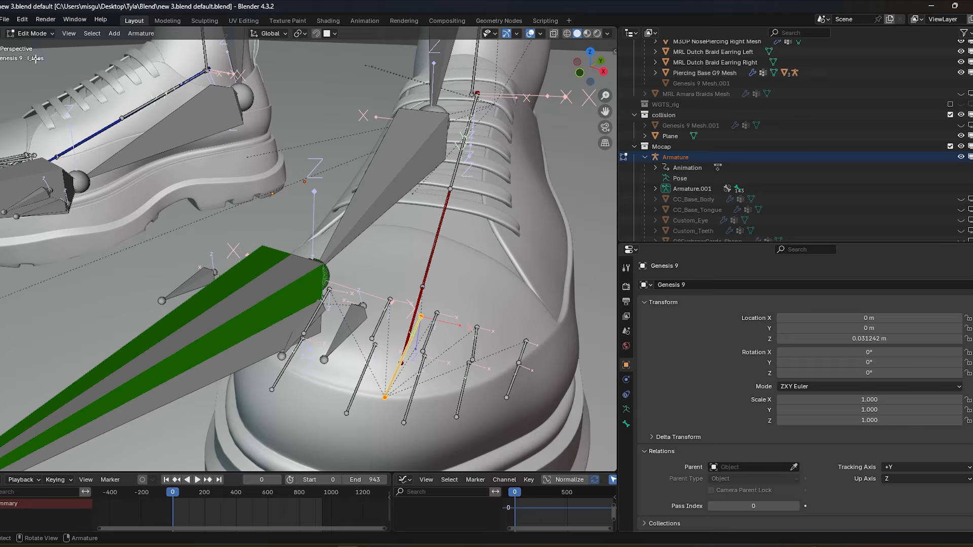
{"action": "left_click", "coordinate": [554, 33]}
{"action": "key", "text": "Tab"}
Give l_toes a new Copy Rotation constraint targeting the Armature's CC_Base_L_ToeBaseShareBone.001
{"action": "mouse_move", "coordinate": [370, 274]}
{"action": "middle_mouse_down"}
{"action": "mouse_move", "coordinate": [331, 319]}
{"action": "mouse_move", "coordinate": [354, 330]}
{"action": "mouse_move", "coordinate": [379, 258]}
{"action": "middle_mouse_up"}
{"action": "scroll", "coordinate": [331, 319], "scroll_direction": "up", "scroll_amount": 3}
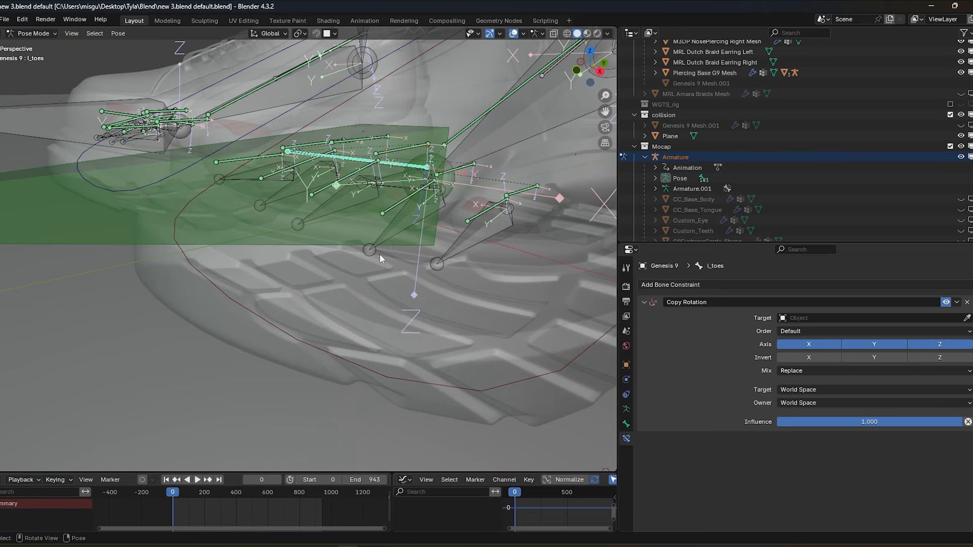
{"action": "left_click", "coordinate": [967, 302]}
{"action": "left_click", "coordinate": [760, 285]}
{"action": "left_click", "coordinate": [751, 325]}
{"action": "middle_click_drag", "start_coordinate": [430, 228], "coordinate": [392, 281]}
{"action": "left_click", "coordinate": [967, 318]}
{"action": "left_click", "coordinate": [289, 260]}
{"action": "left_click", "coordinate": [215, 225]}
Play the animation with the viewport overlays hidden to check the left toe motion
{"action": "scroll", "coordinate": [229, 232], "scroll_direction": "down", "scroll_amount": 5}
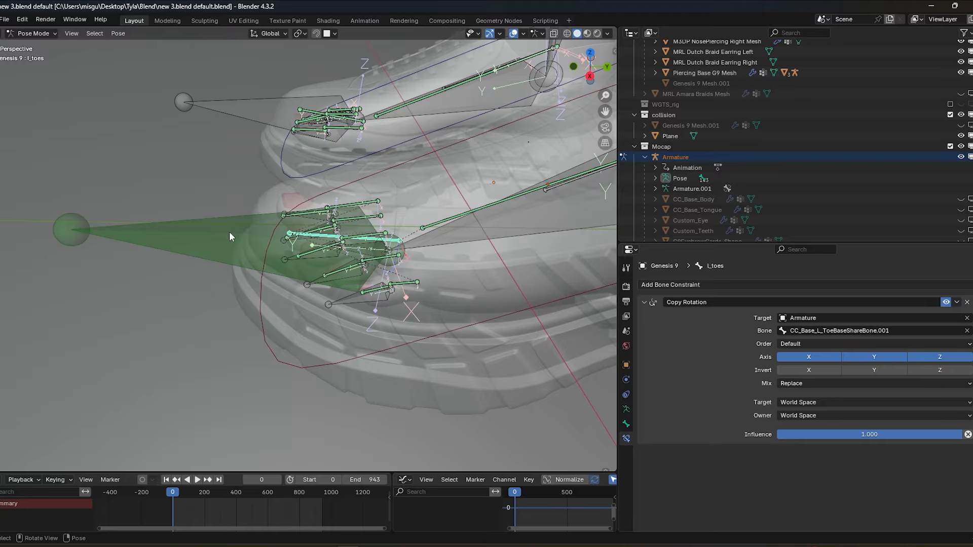
{"action": "middle_click_drag", "start_coordinate": [229, 232], "coordinate": [454, 252]}
{"action": "scroll", "coordinate": [349, 219], "scroll_direction": "down", "scroll_amount": 5}
{"action": "key", "text": "space"}
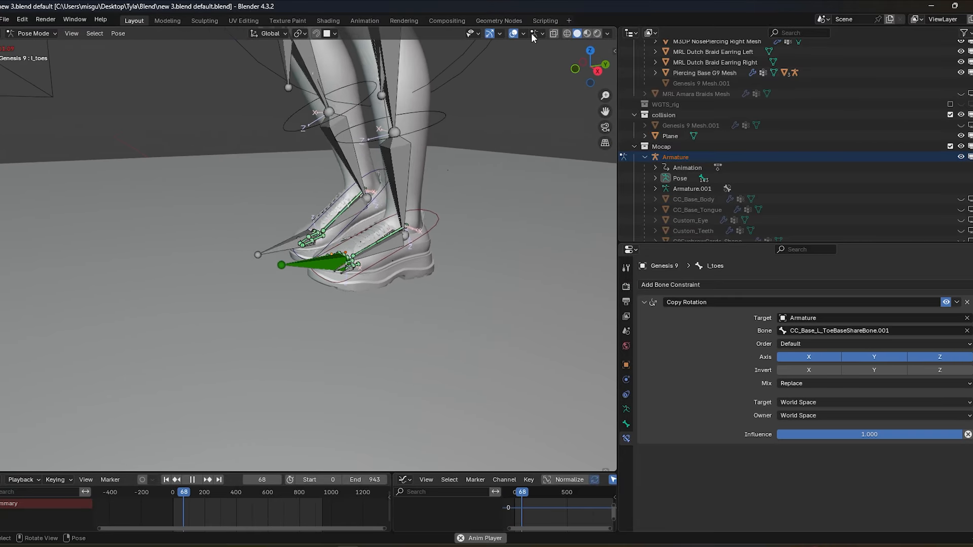
{"action": "left_click", "coordinate": [514, 33]}
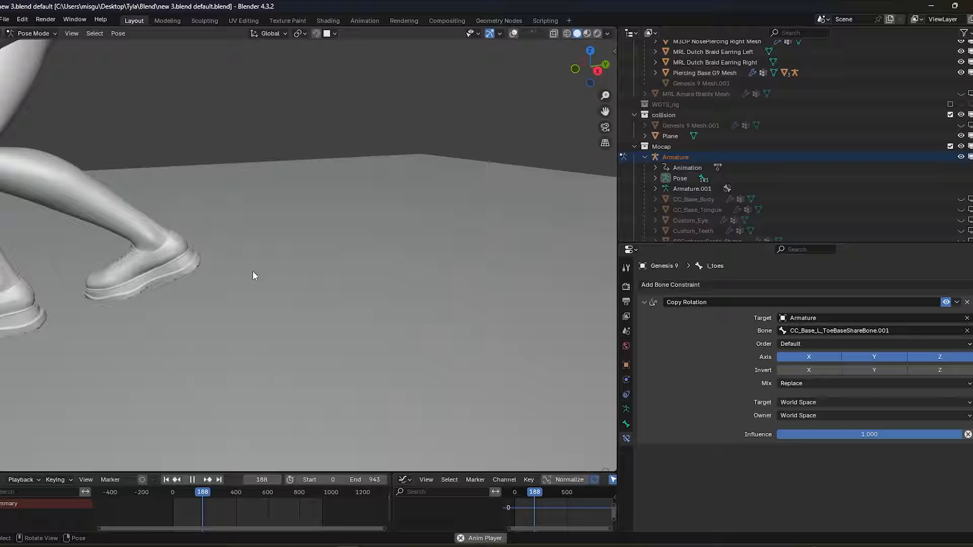